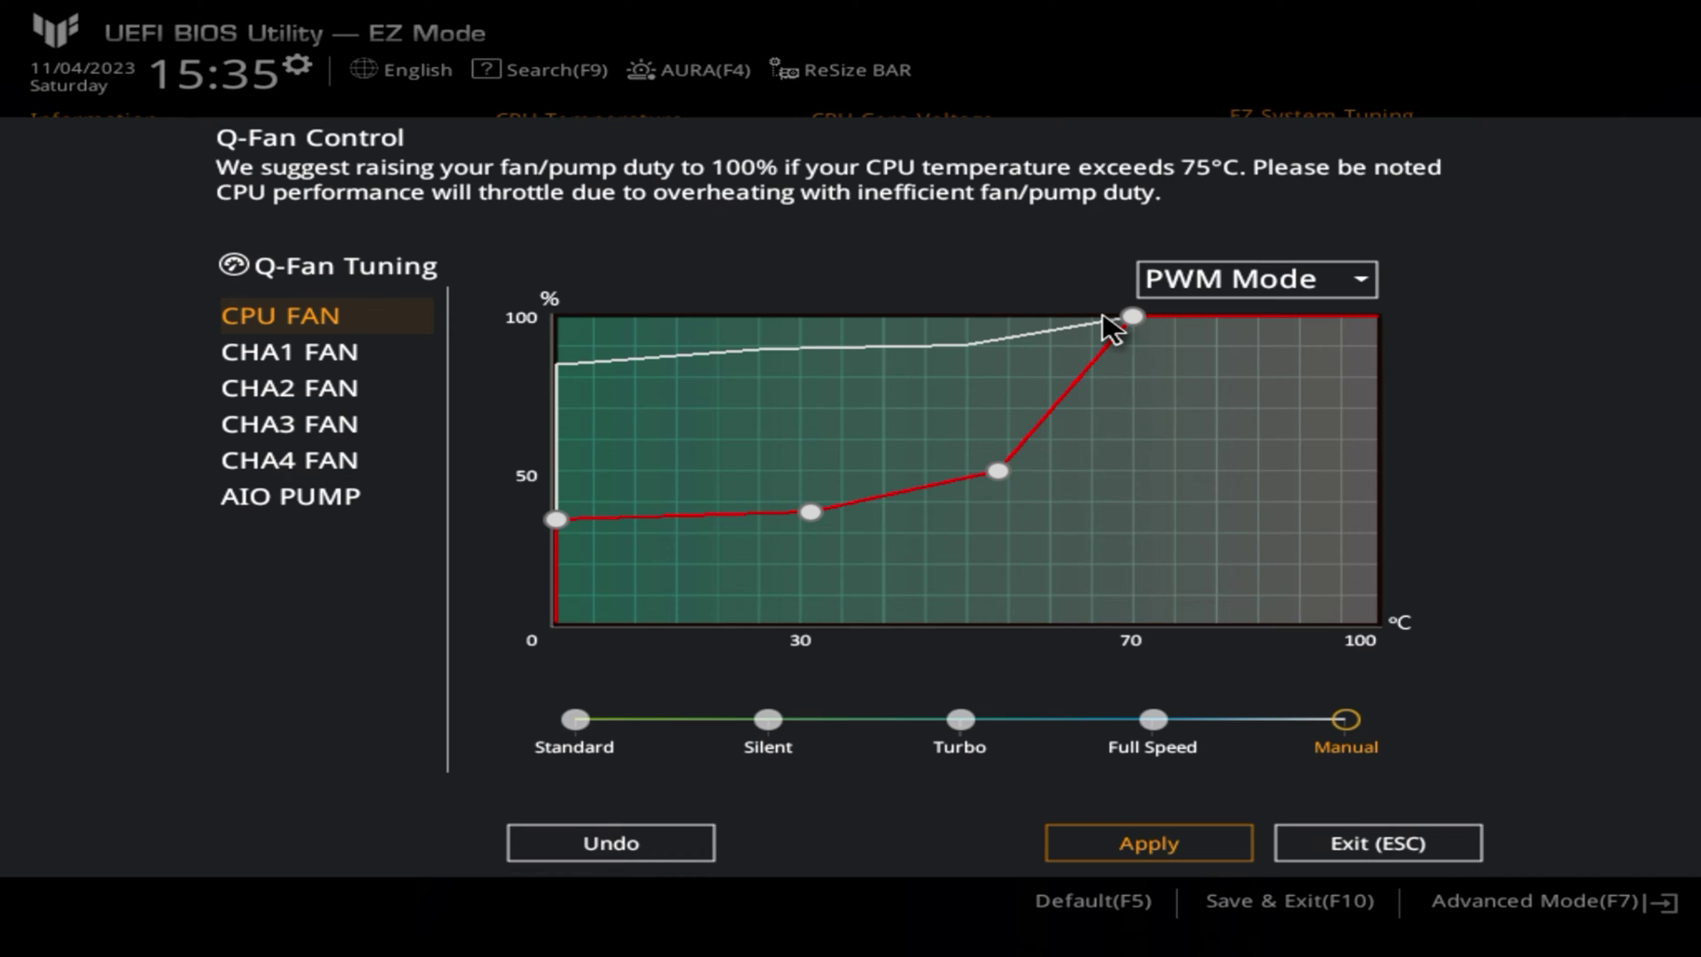
- Shift the CPU fan curve's 100% point to about 80 °C, set the third point near 57 °C at 60%, and apply the curve
{"action": "left_click_drag", "start_coordinate": [1137, 324], "coordinate": [1217, 310]}
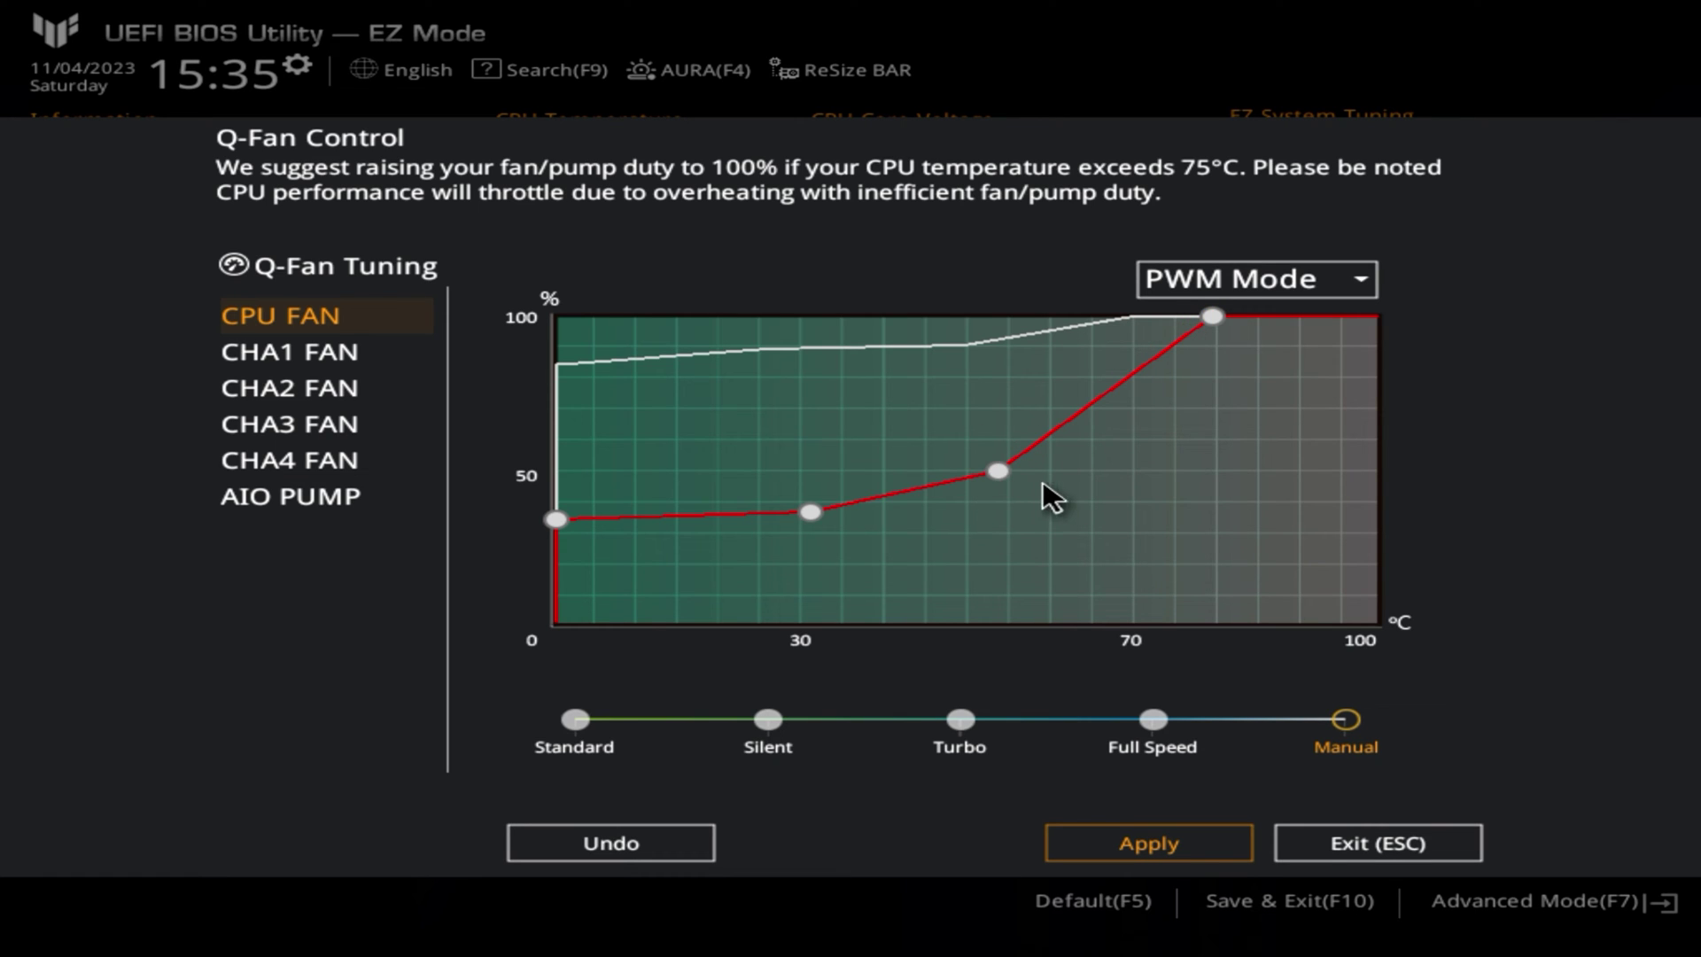
{"action": "left_click_drag", "start_coordinate": [998, 476], "coordinate": [1023, 440]}
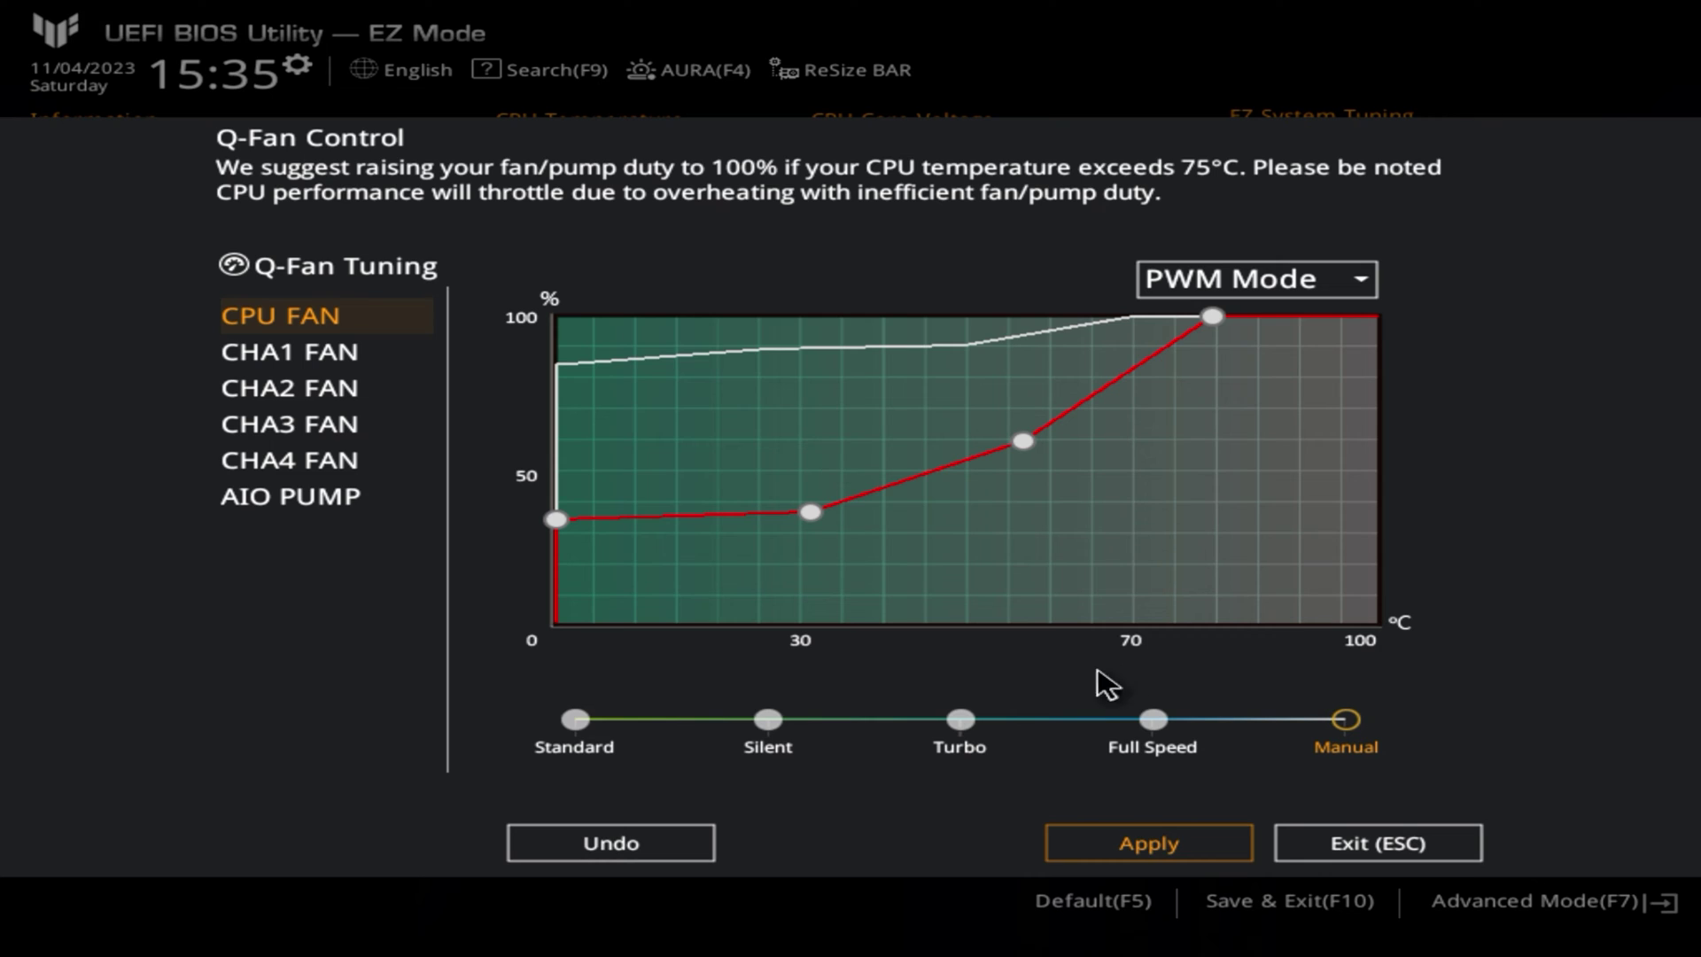
{"action": "left_click", "coordinate": [1098, 841]}
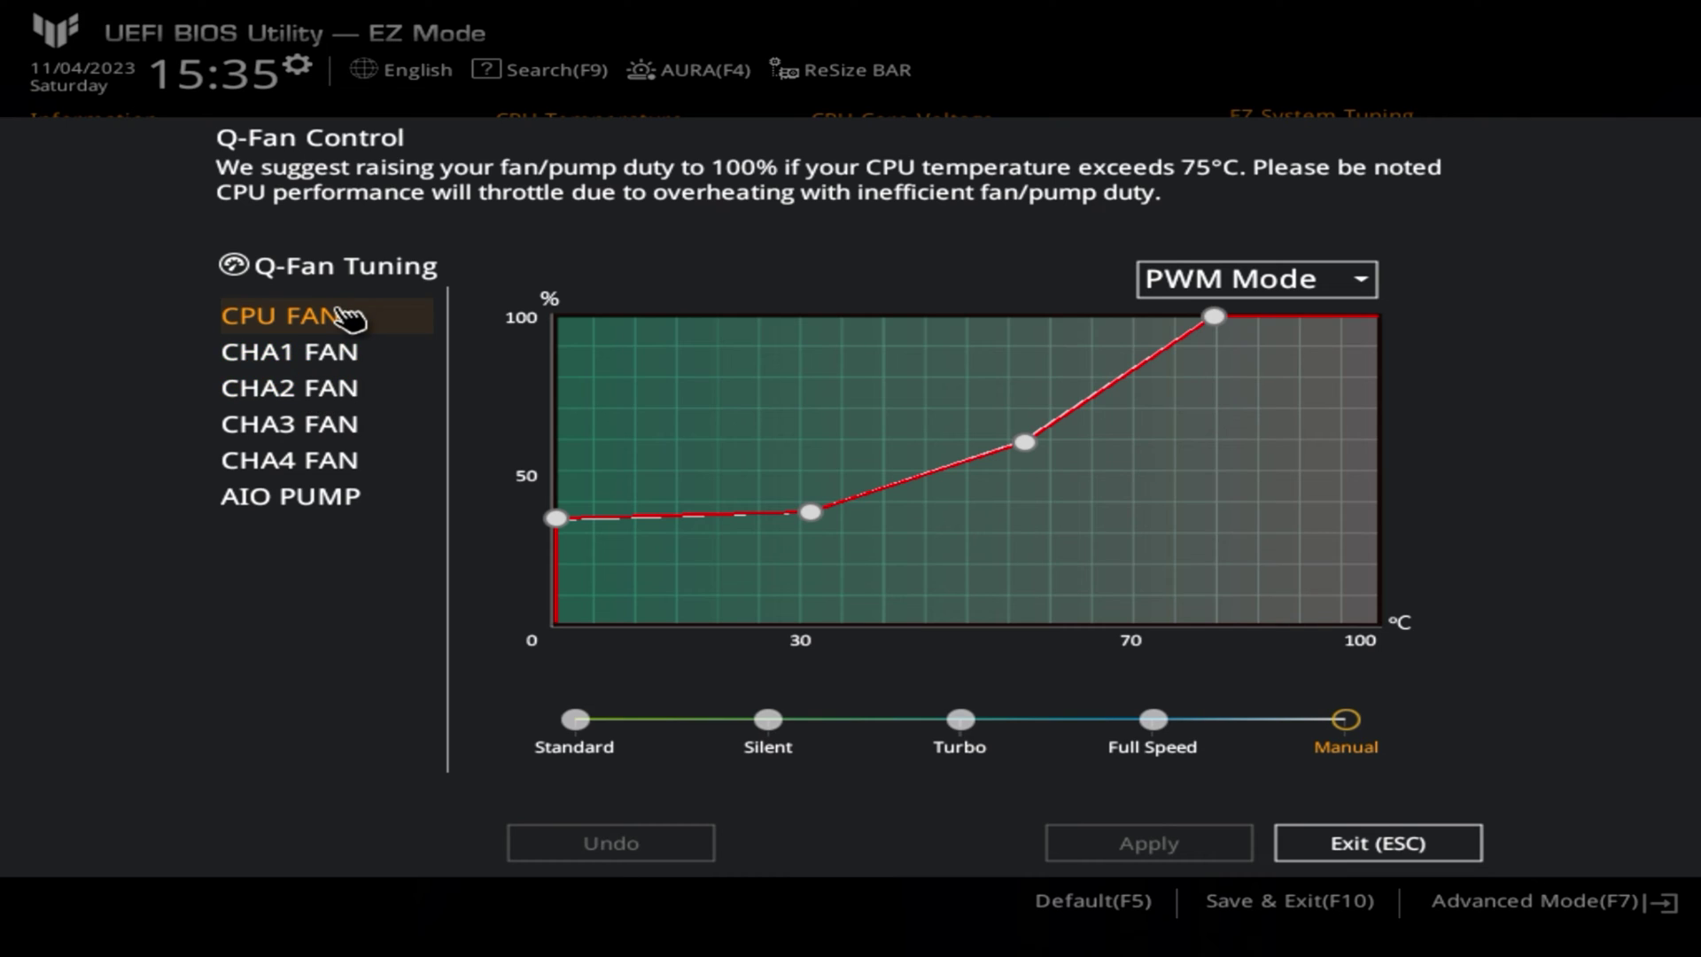
- Review the CHA2 fan's curve and exit Q-Fan Control
{"action": "left_click", "coordinate": [314, 390]}
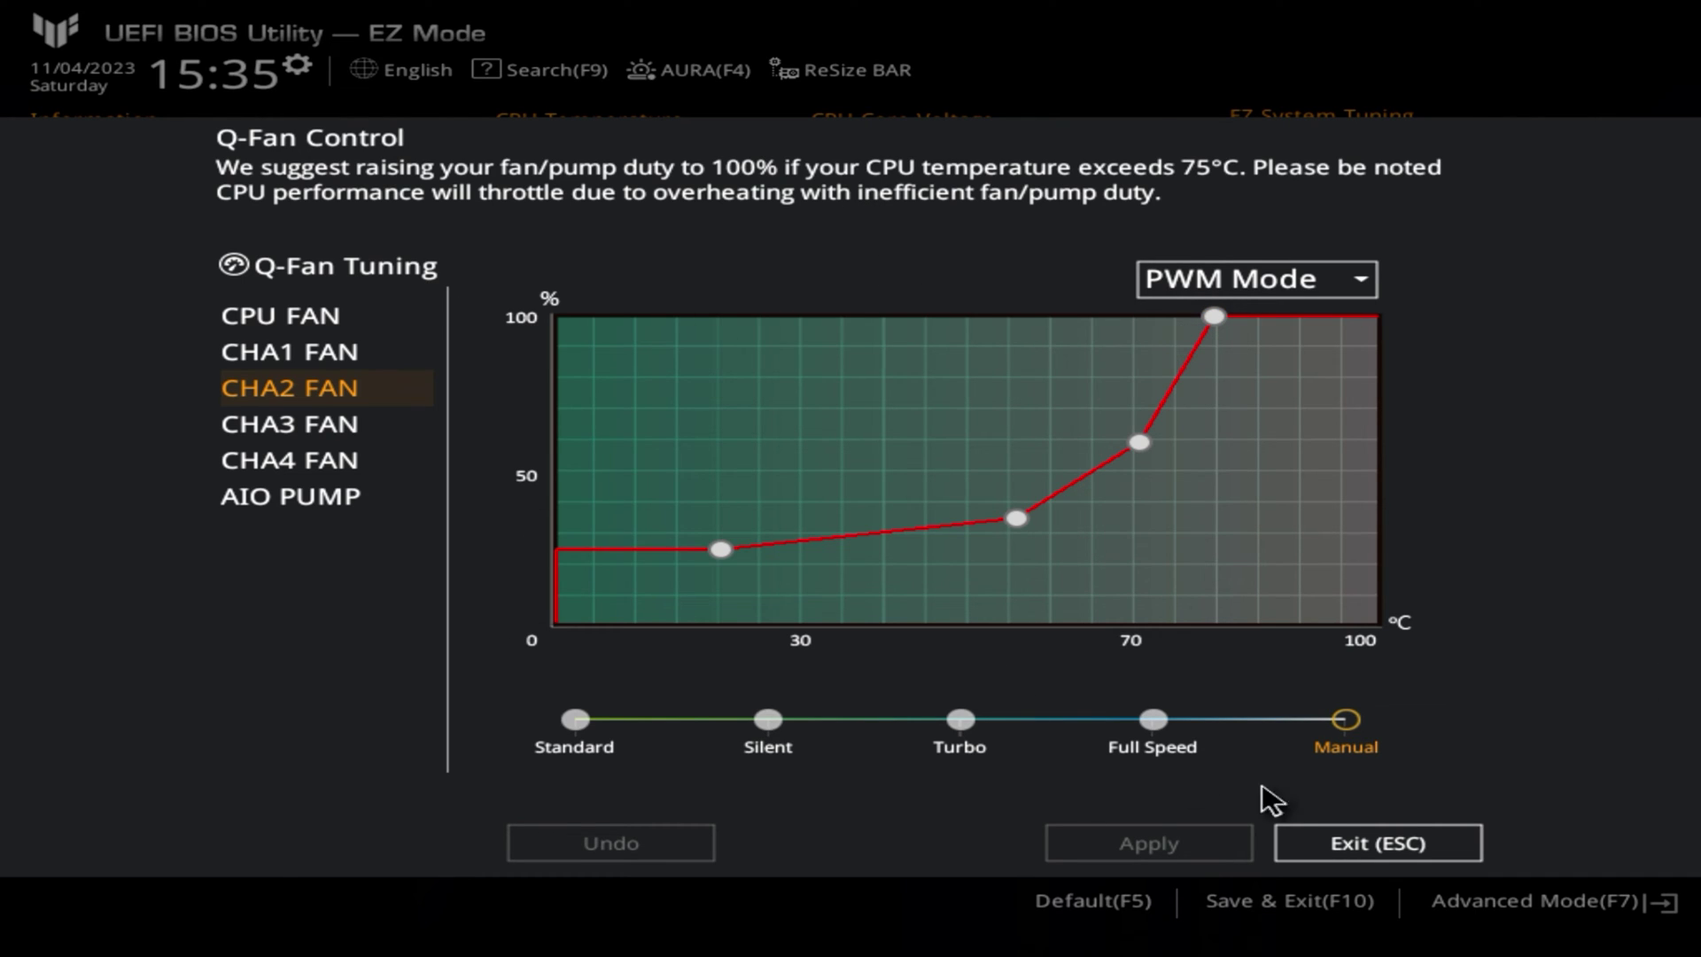
{"action": "left_click", "coordinate": [1333, 849]}
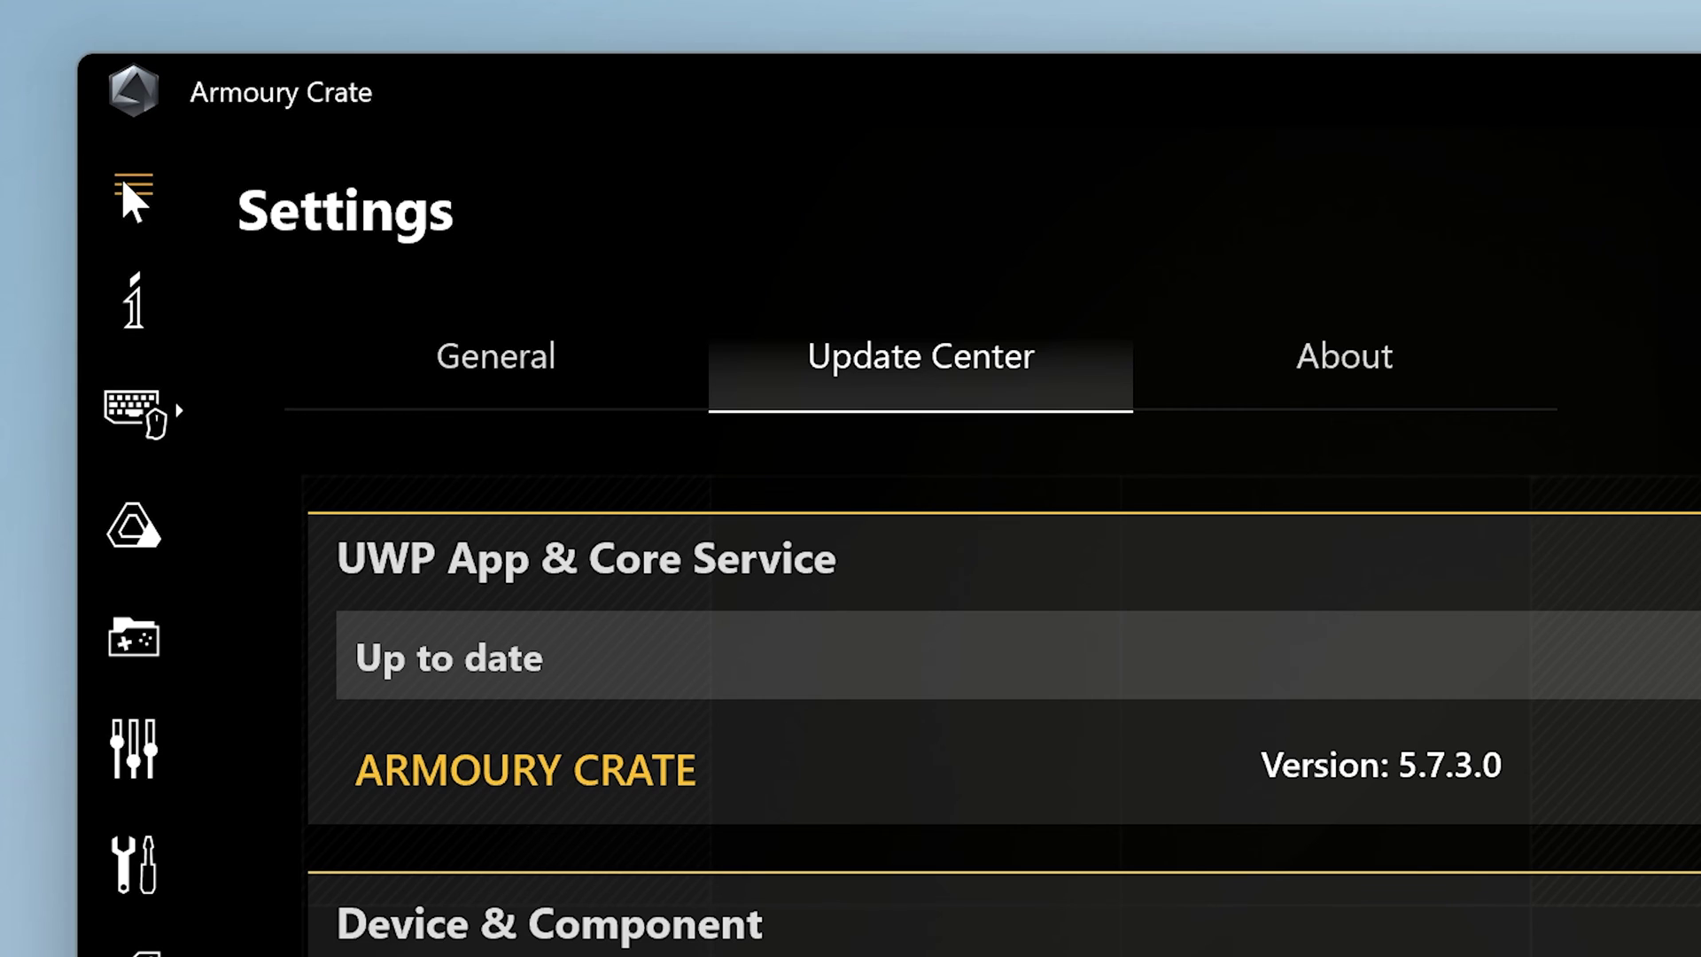
- In Armoury Crate, view the TUF GAMING B650-PLUS WIFI device page and open Fan Xpert
{"action": "left_click", "coordinate": [124, 184]}
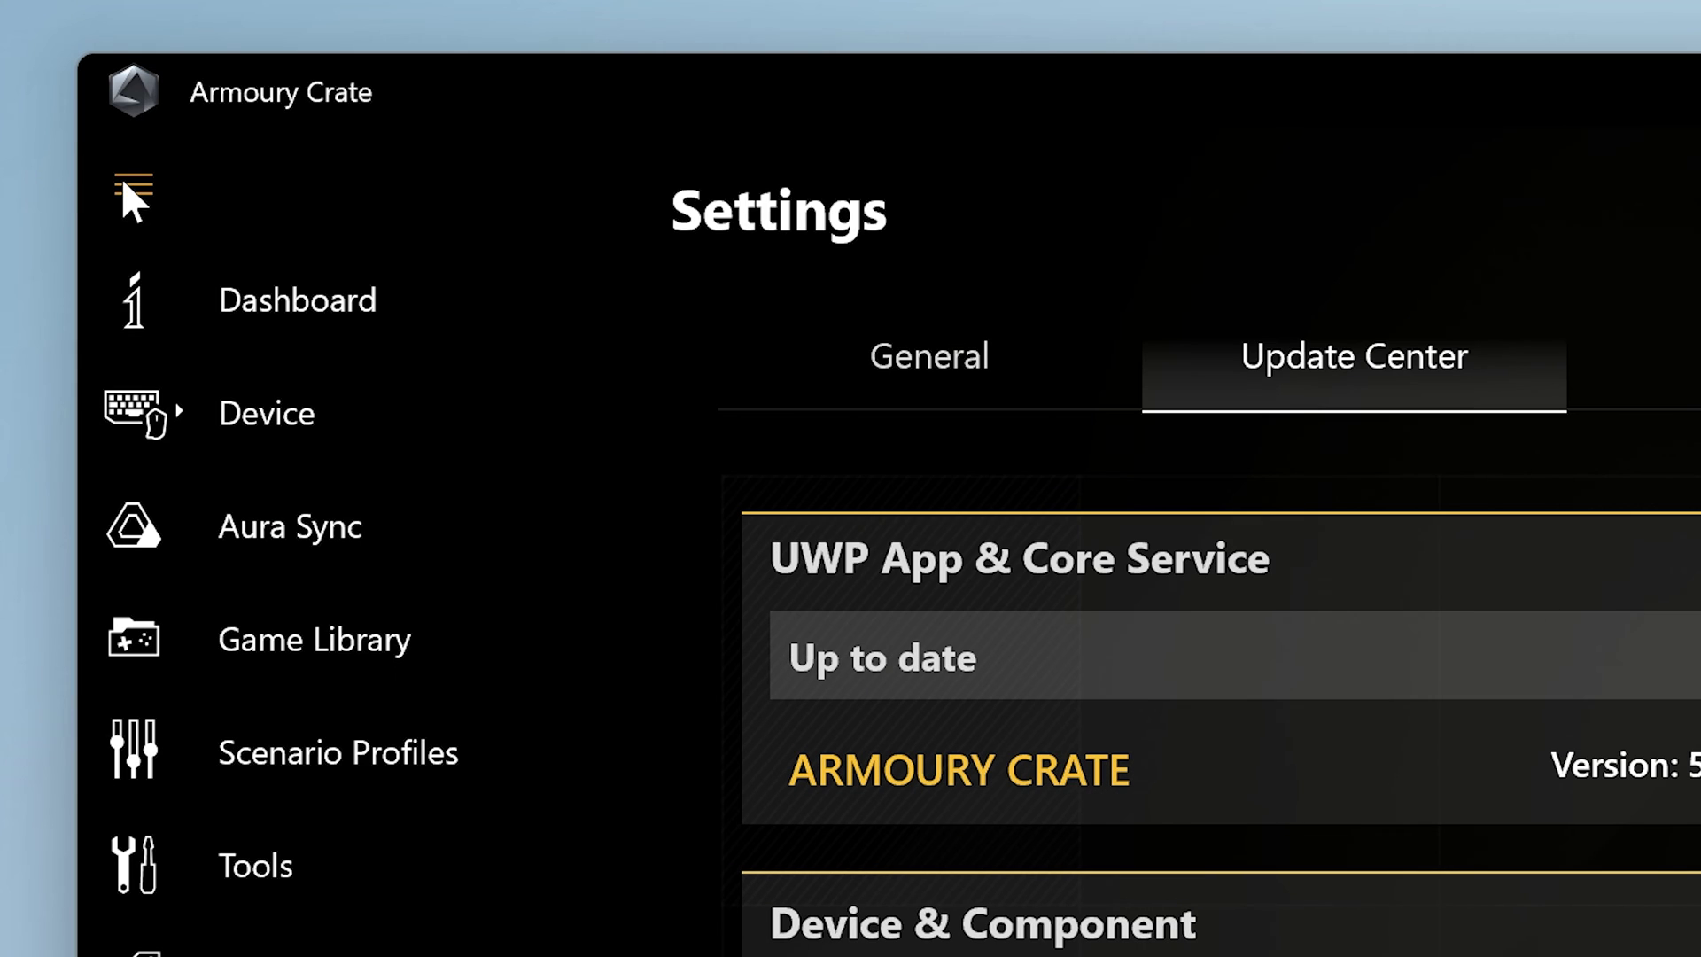
{"action": "left_click", "coordinate": [246, 427]}
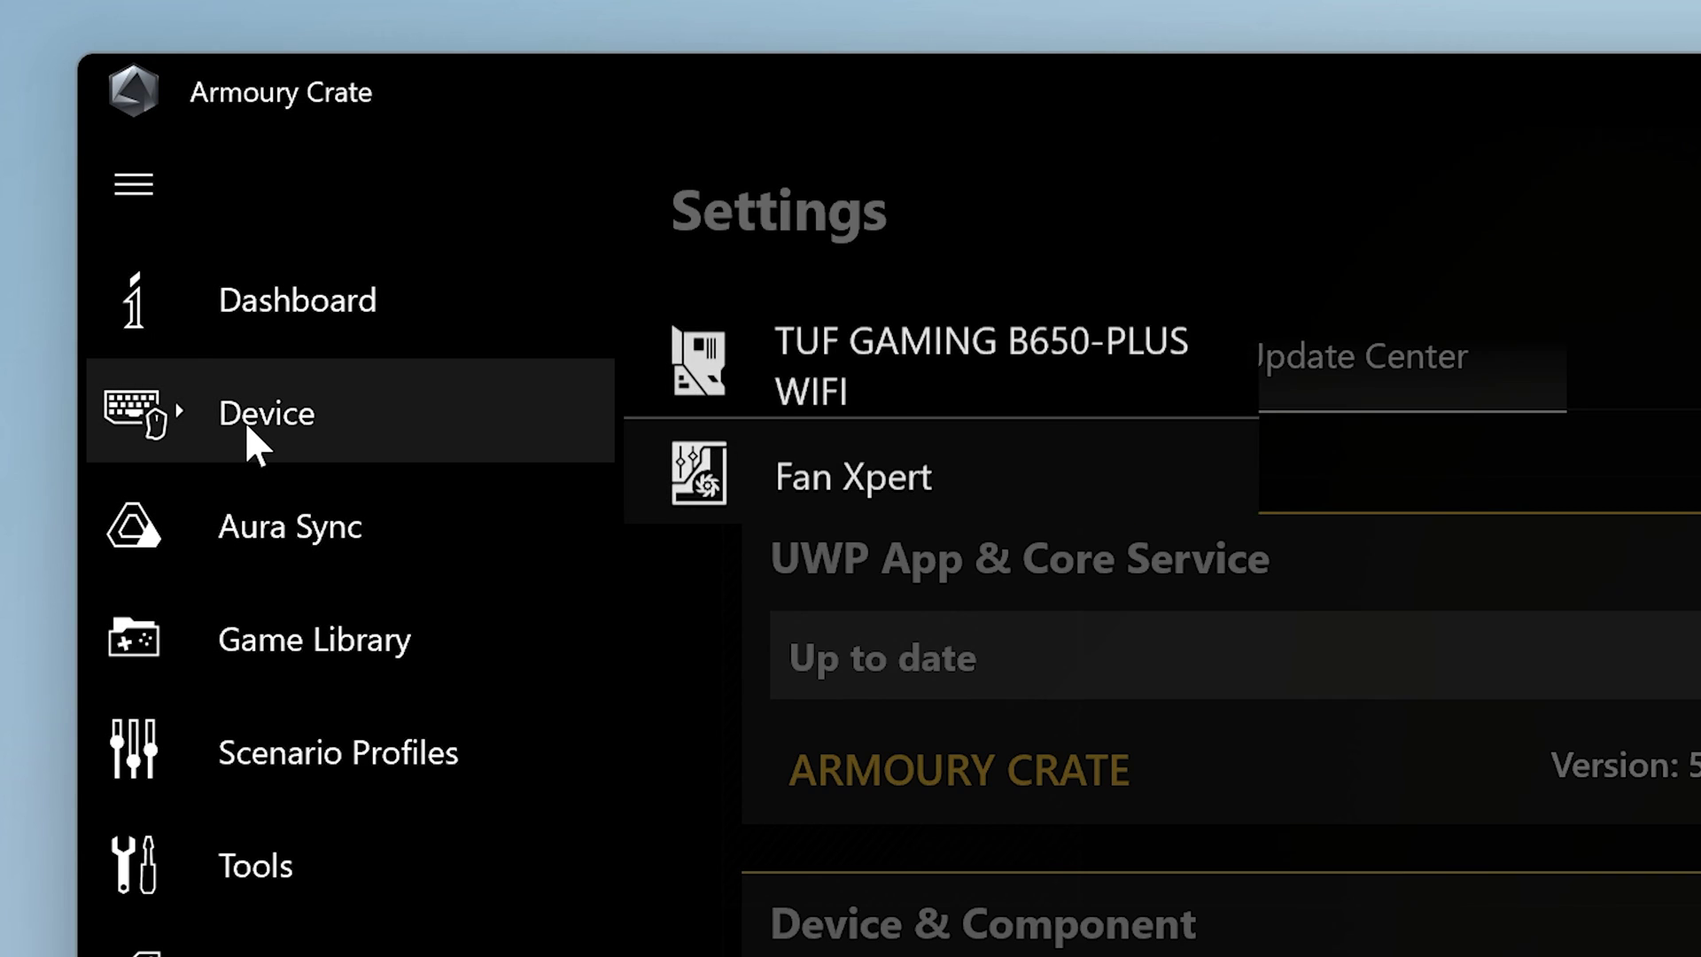
{"action": "left_click", "coordinate": [824, 381]}
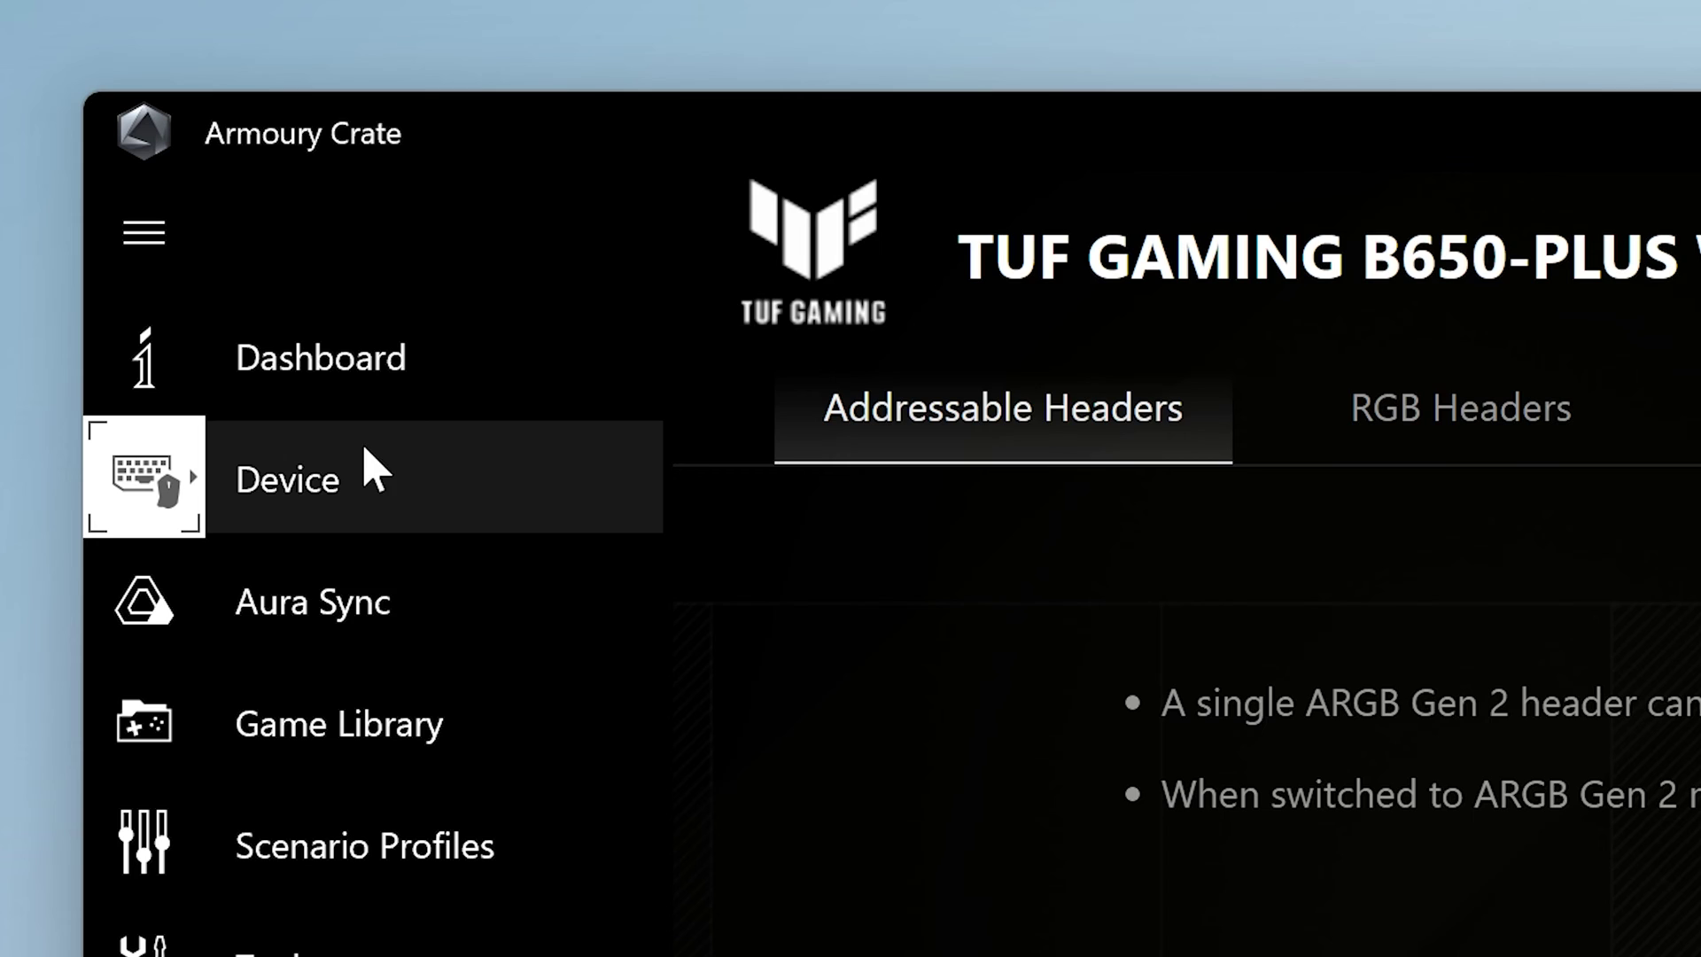
{"action": "left_click", "coordinate": [319, 485]}
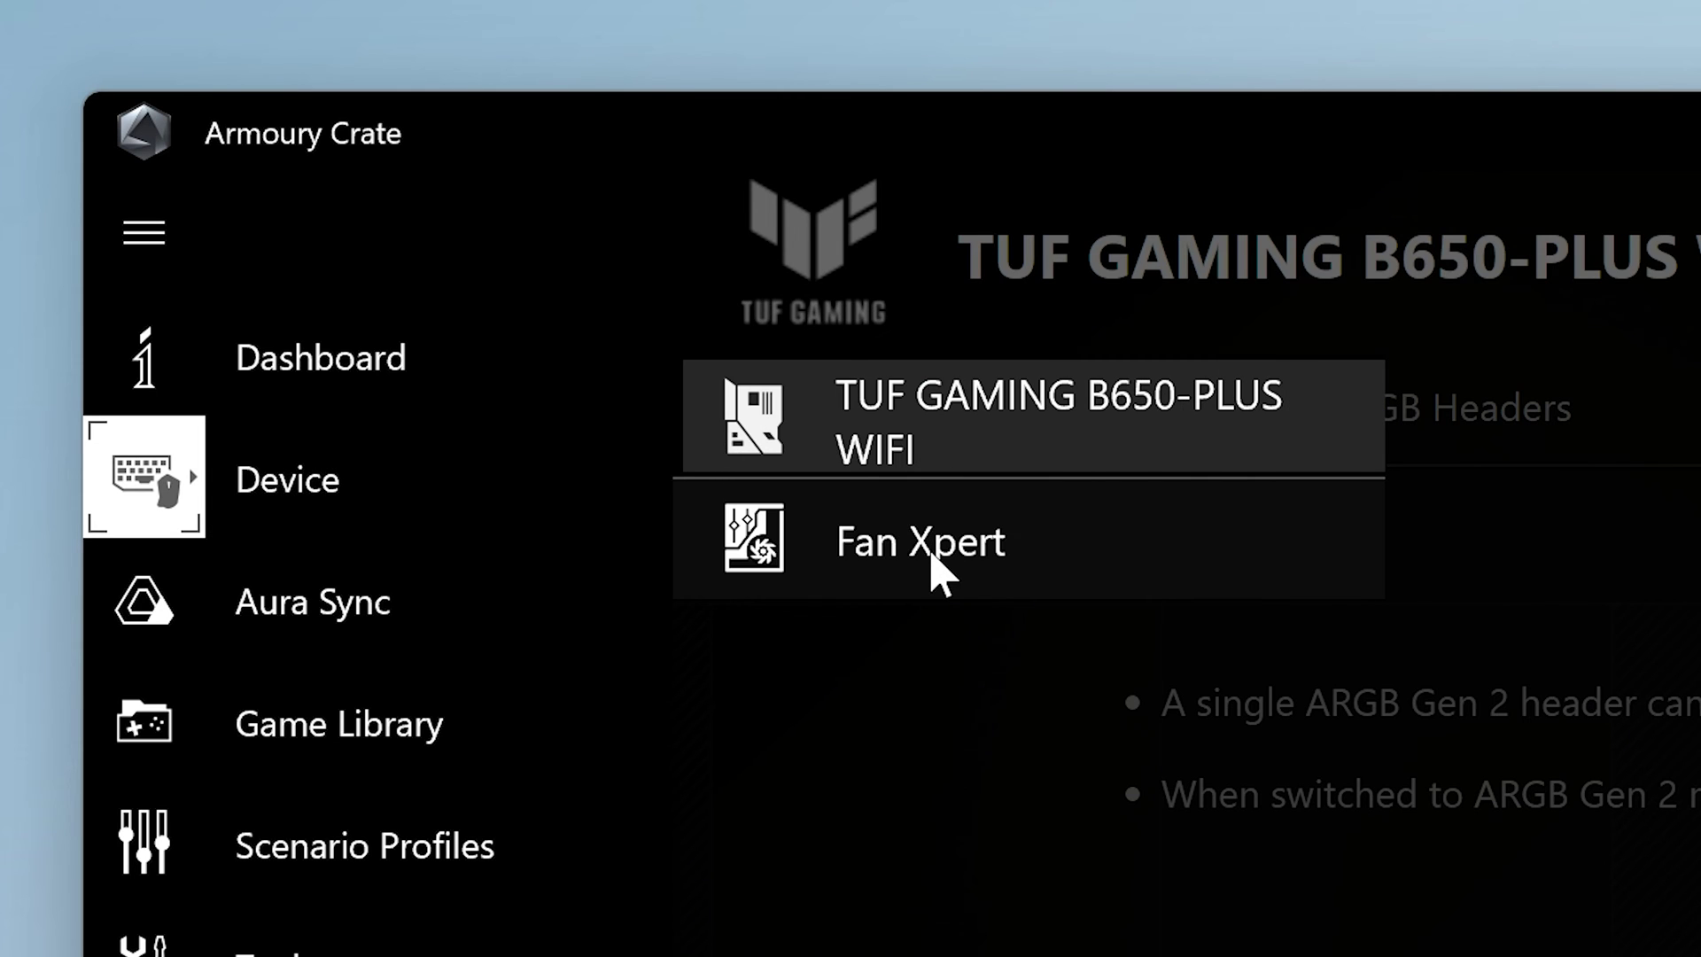
{"action": "left_click", "coordinate": [930, 553]}
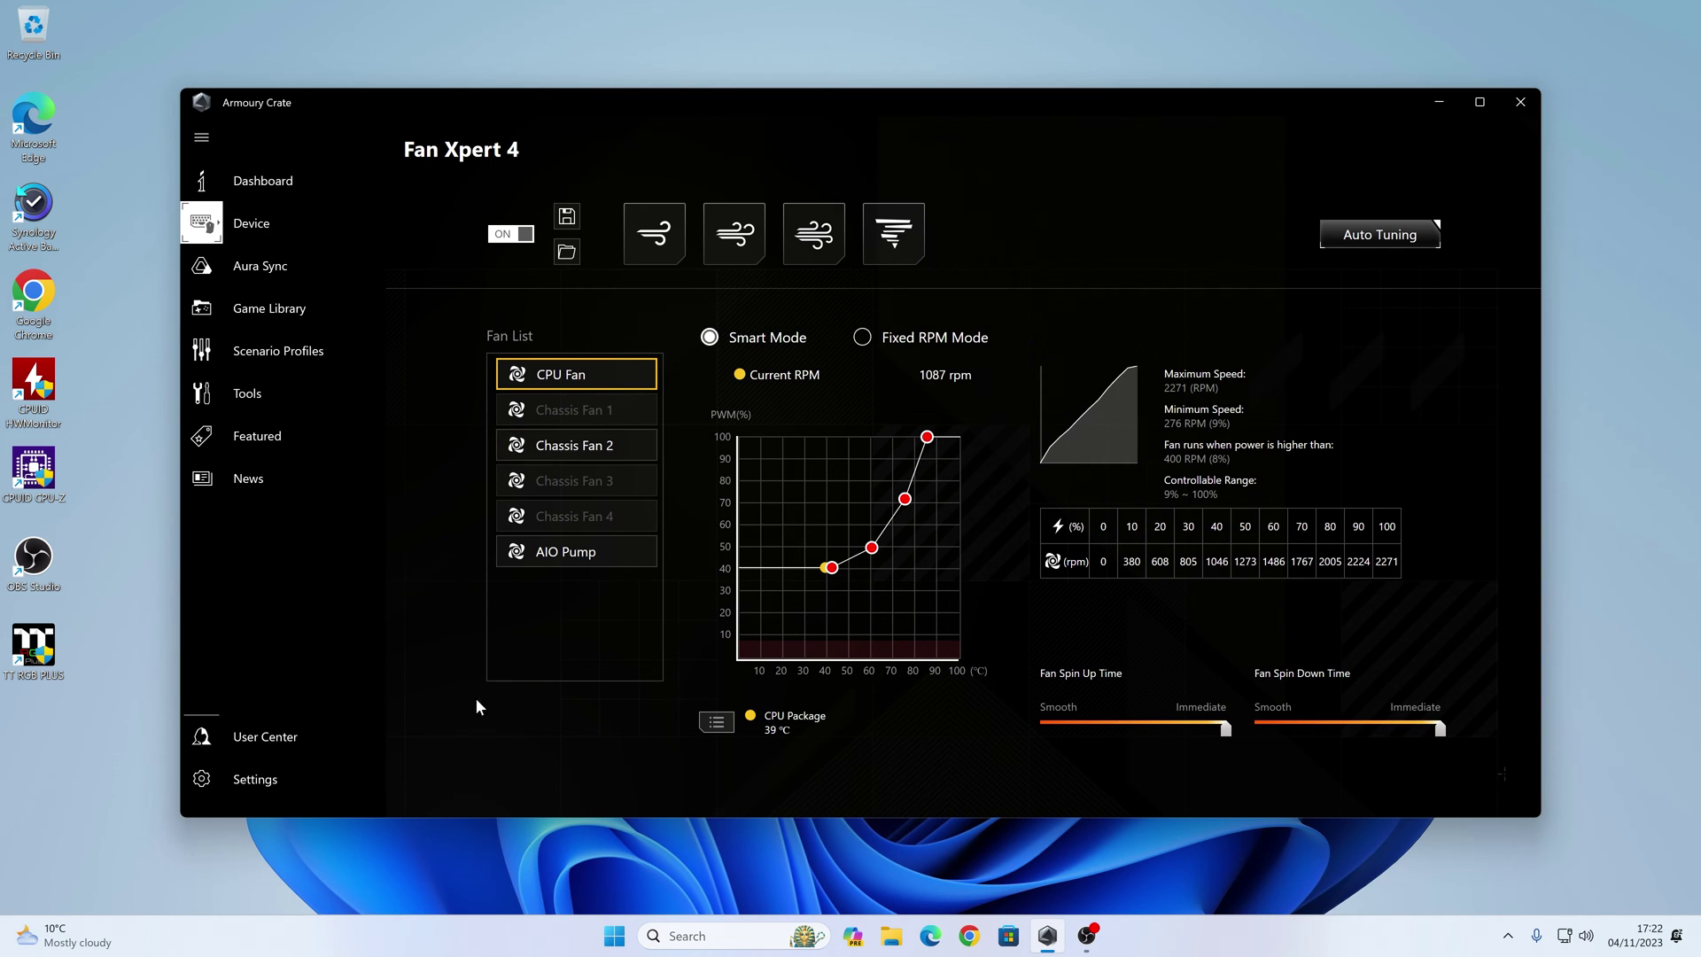
- Find FanXpert among the installed components in the update settings and expand its component versions
{"action": "left_click", "coordinate": [247, 784]}
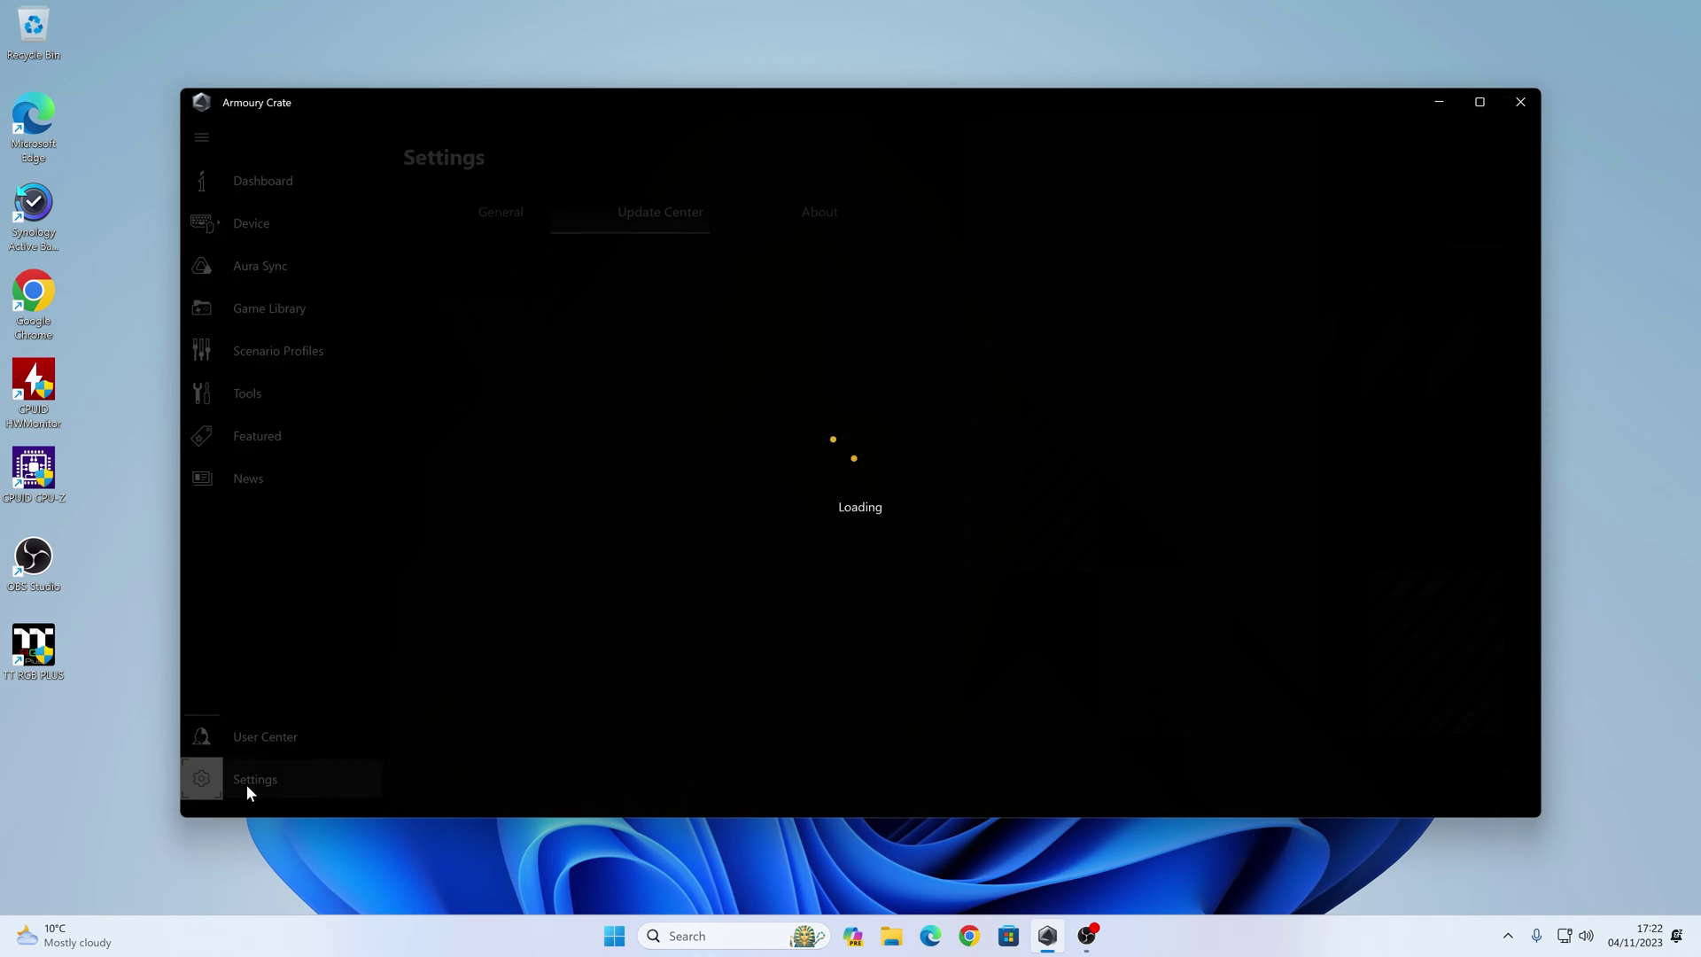
{"action": "left_click", "coordinate": [655, 203]}
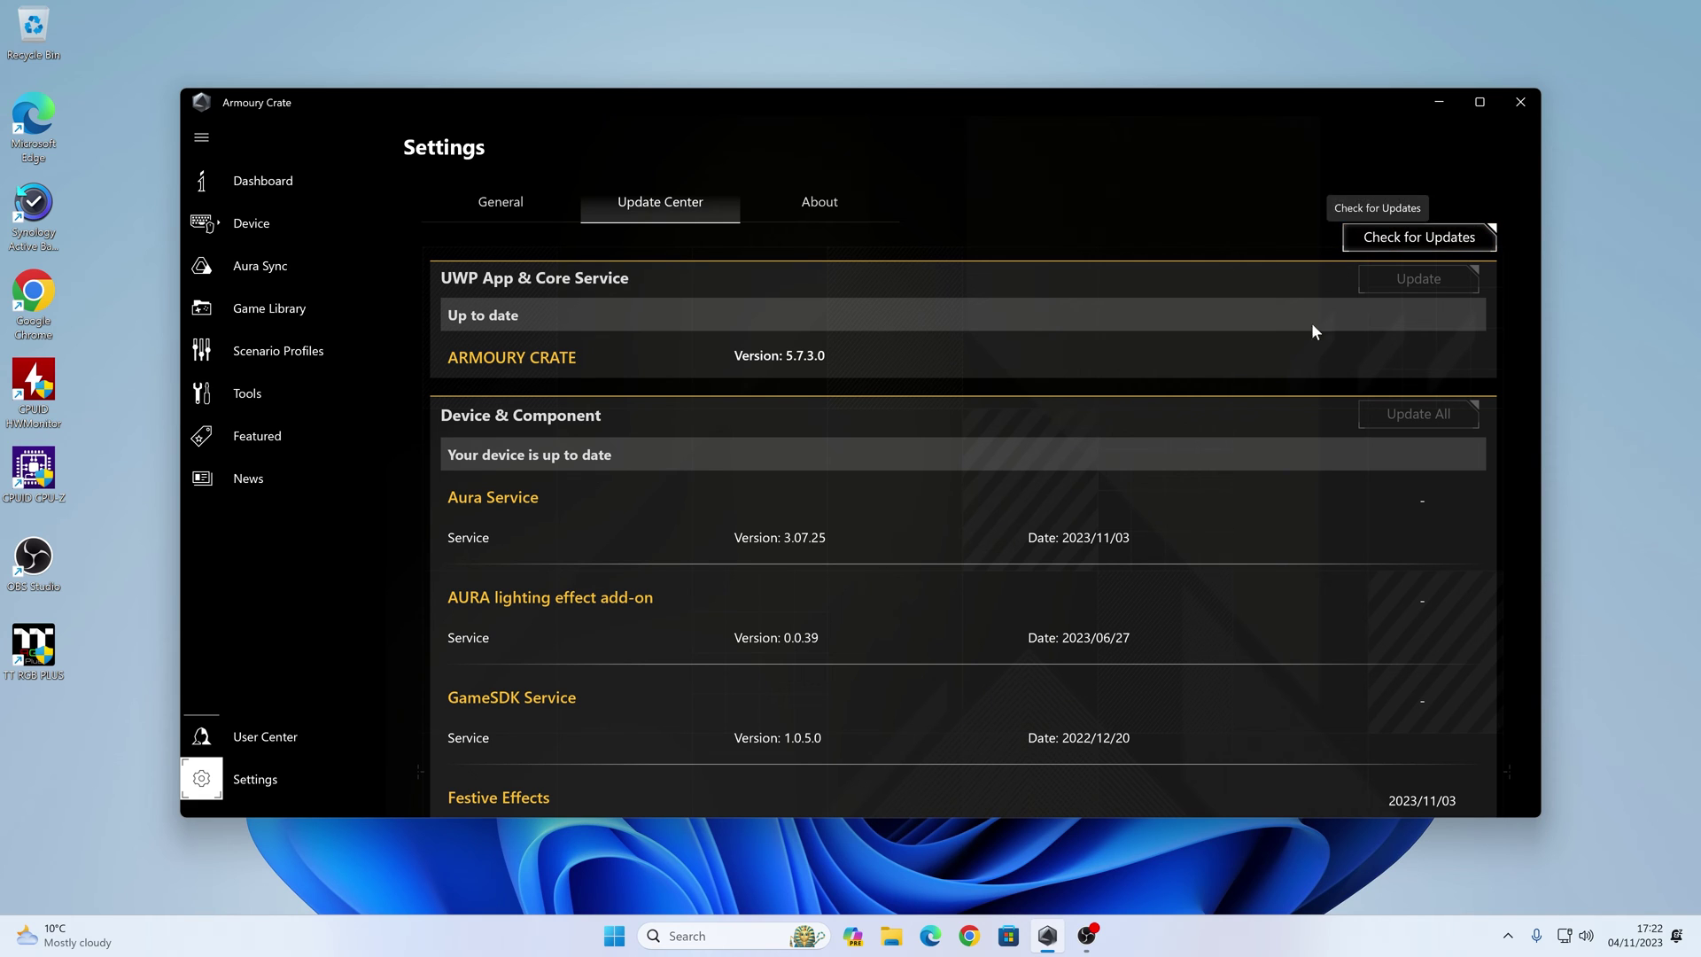
{"action": "scroll", "coordinate": [1171, 520], "scroll_direction": "down", "scroll_amount": 2}
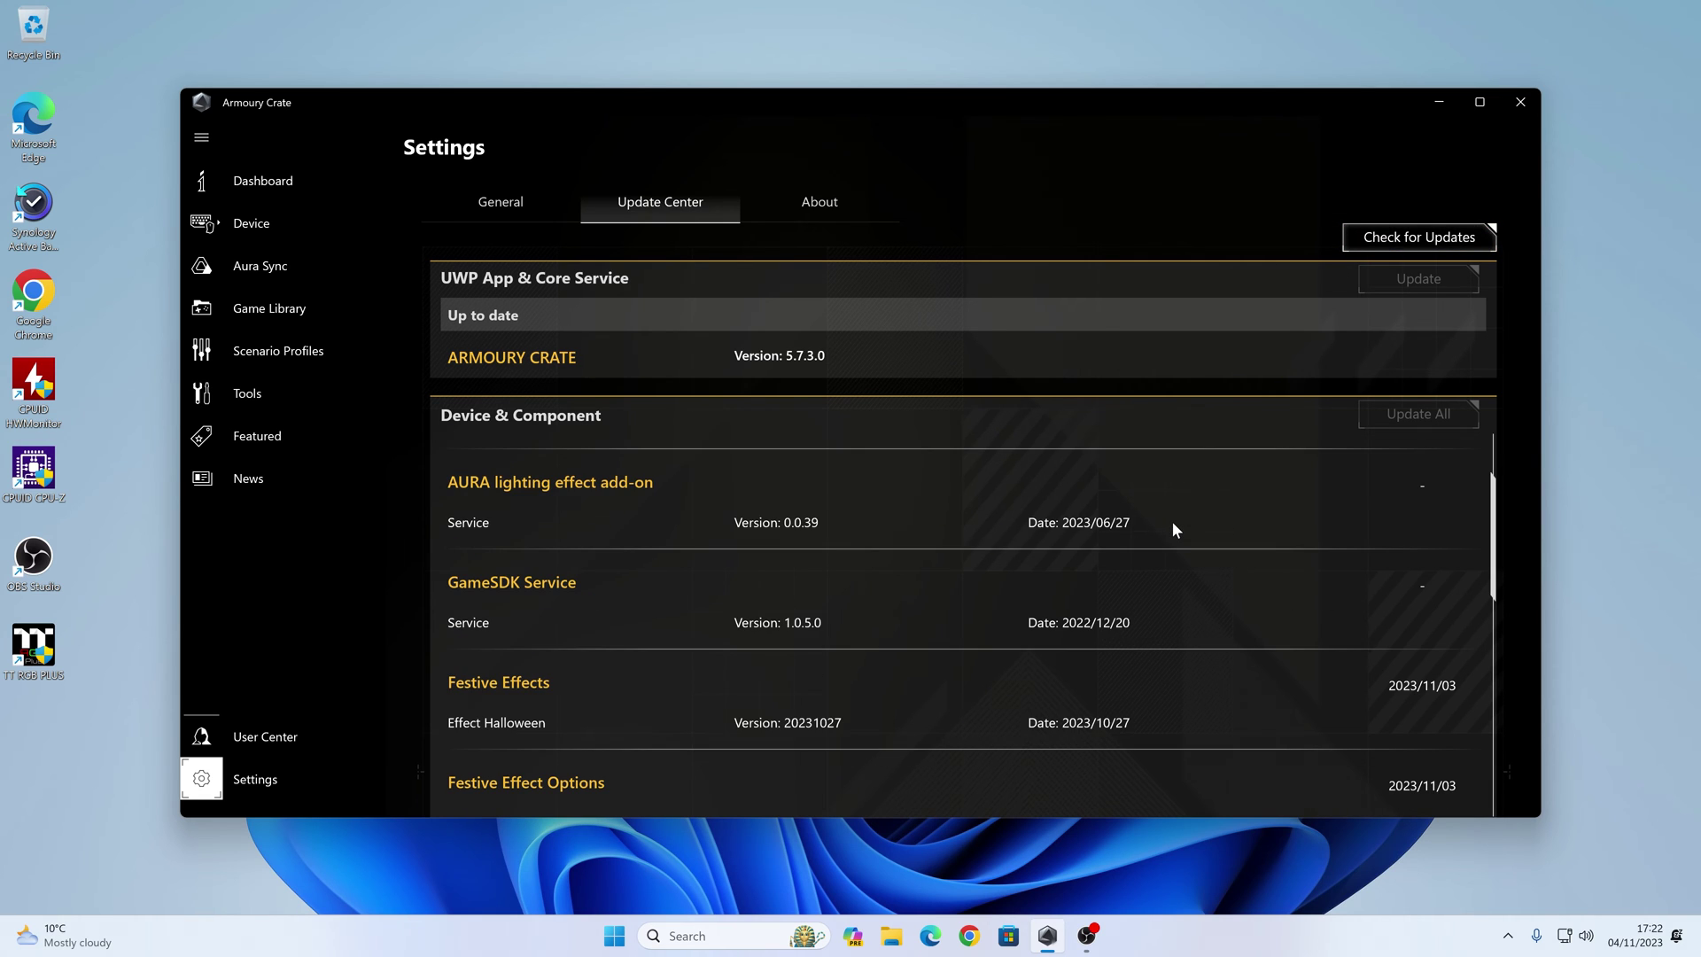
{"action": "scroll", "coordinate": [1171, 521], "scroll_direction": "down", "scroll_amount": 2}
{"action": "scroll", "coordinate": [1173, 526], "scroll_direction": "down", "scroll_amount": 3}
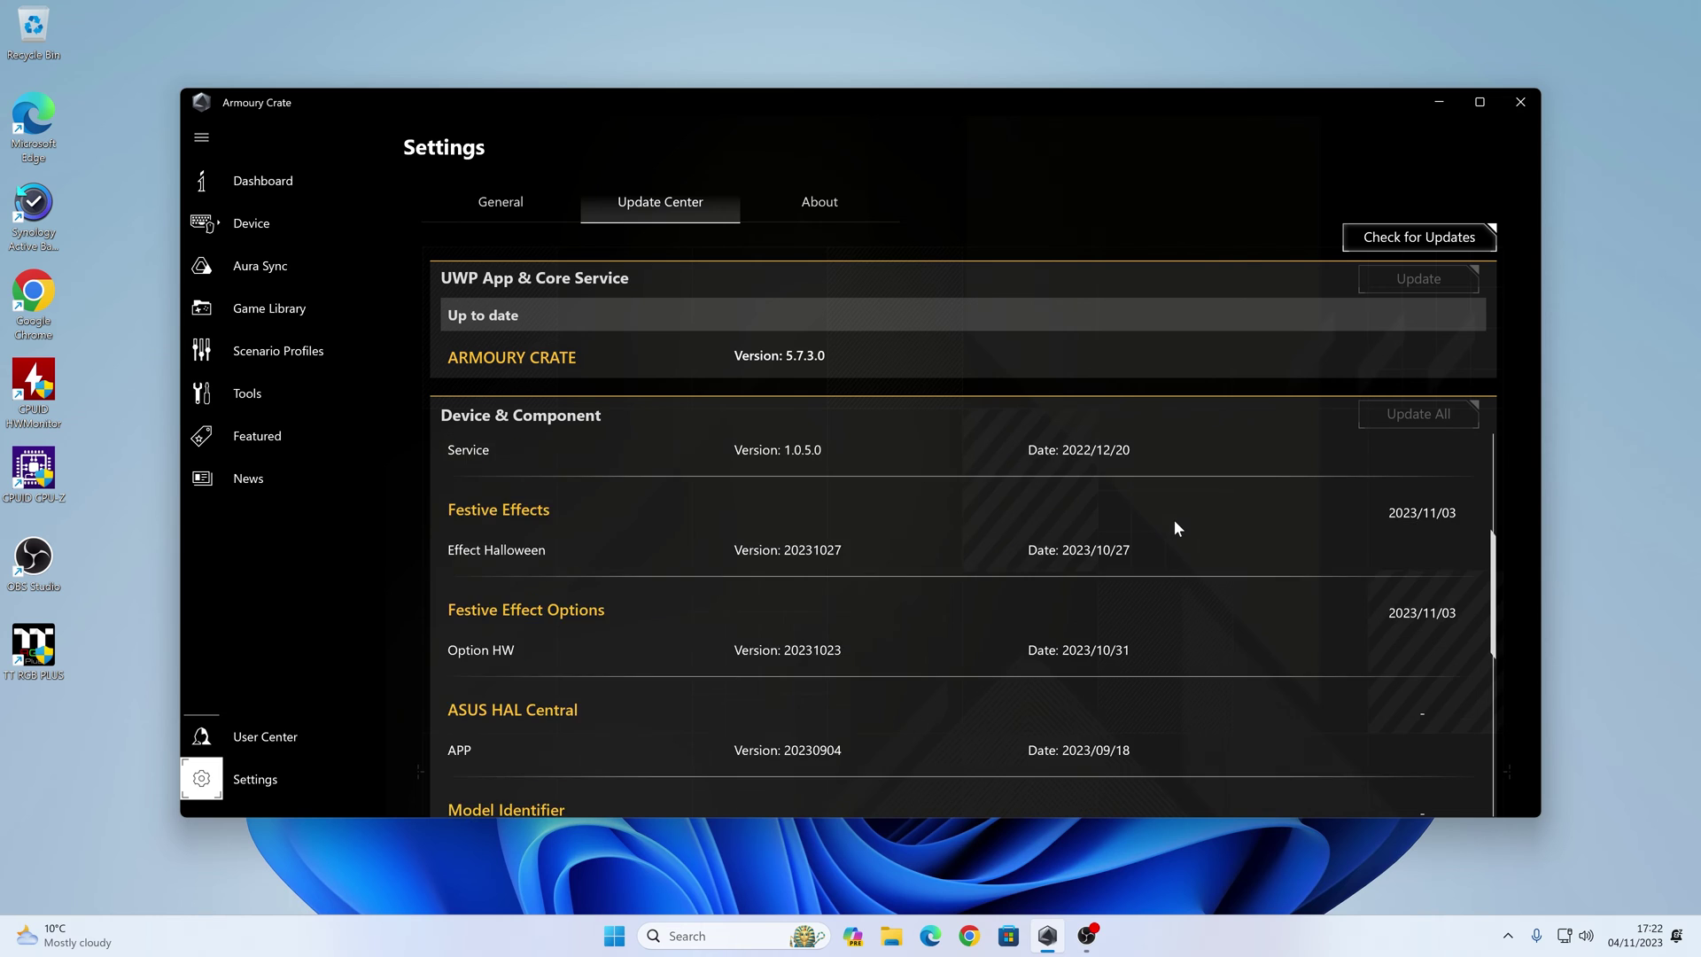
{"action": "scroll", "coordinate": [1176, 521], "scroll_direction": "down", "scroll_amount": 4}
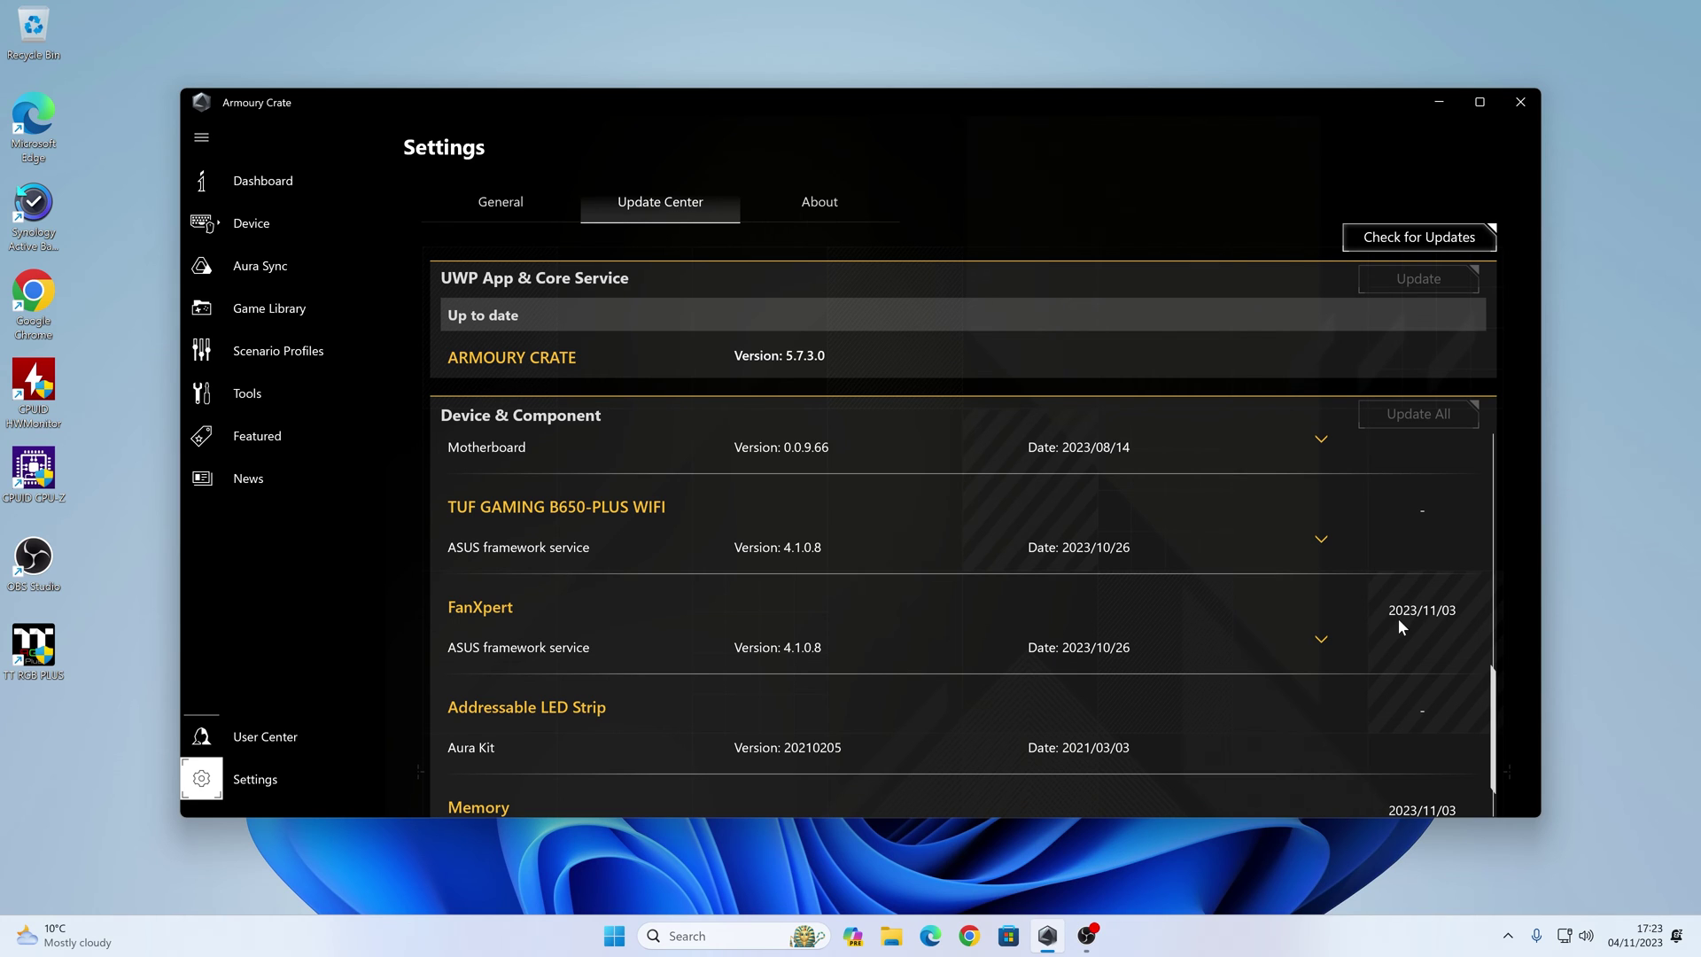
{"action": "left_click", "coordinate": [1320, 640]}
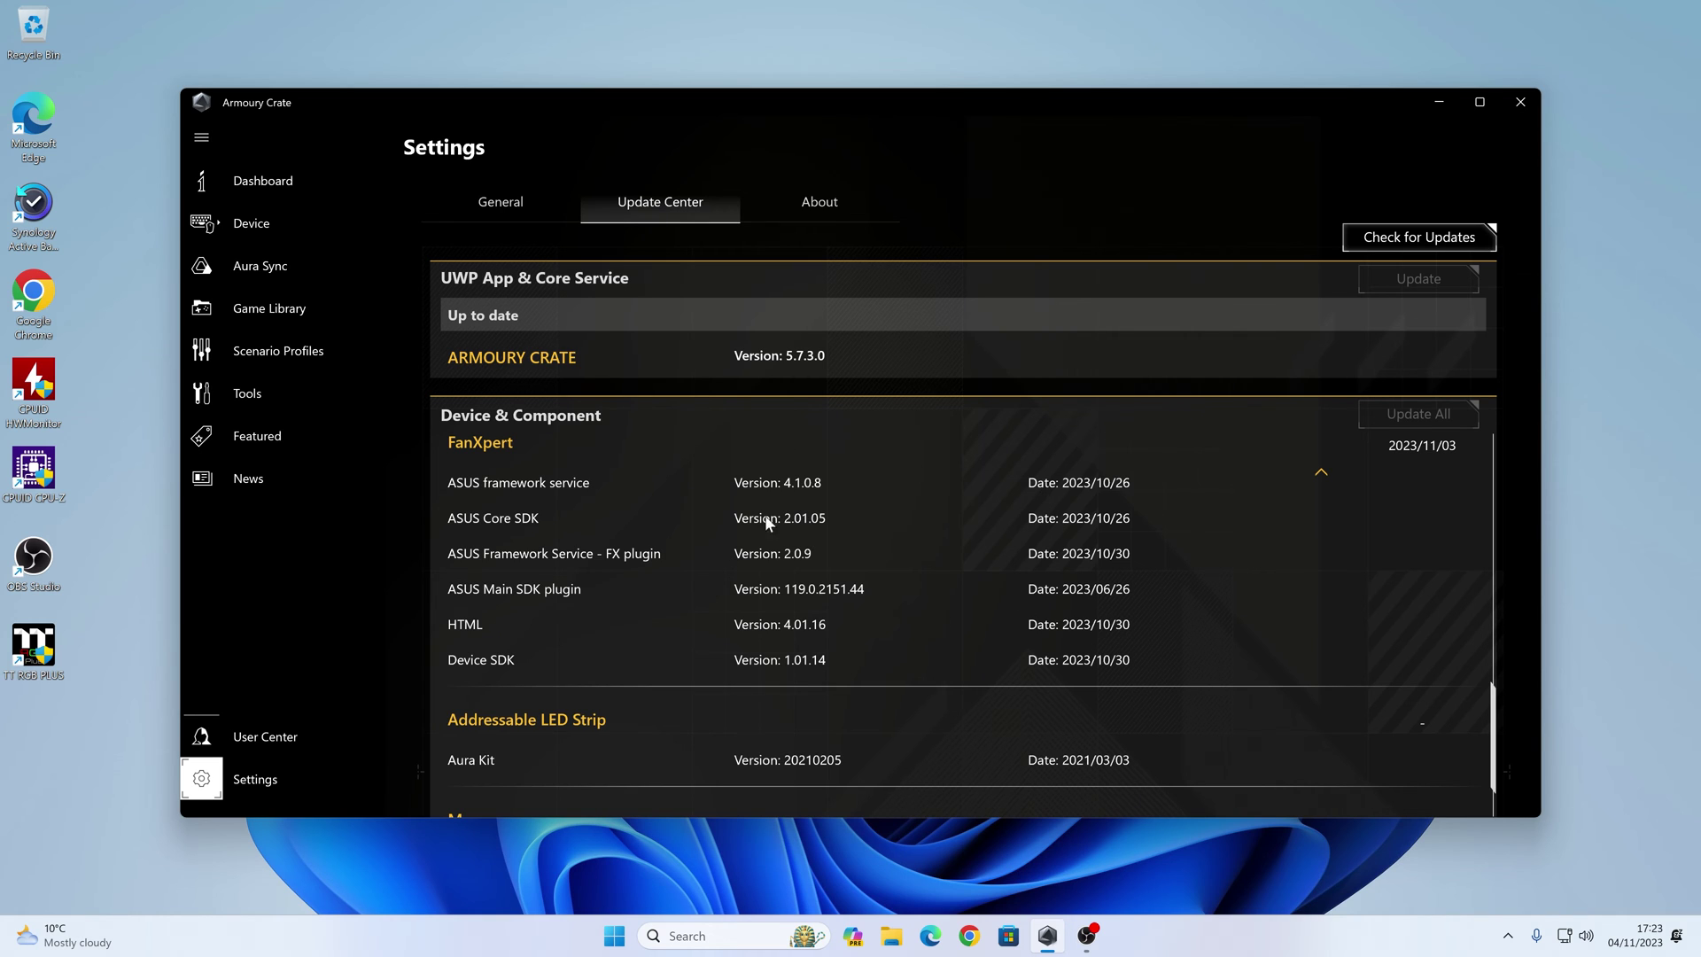
- Return to Fan Xpert and save the current fan settings as a profile named "mub quiet"
{"action": "left_click", "coordinate": [257, 229]}
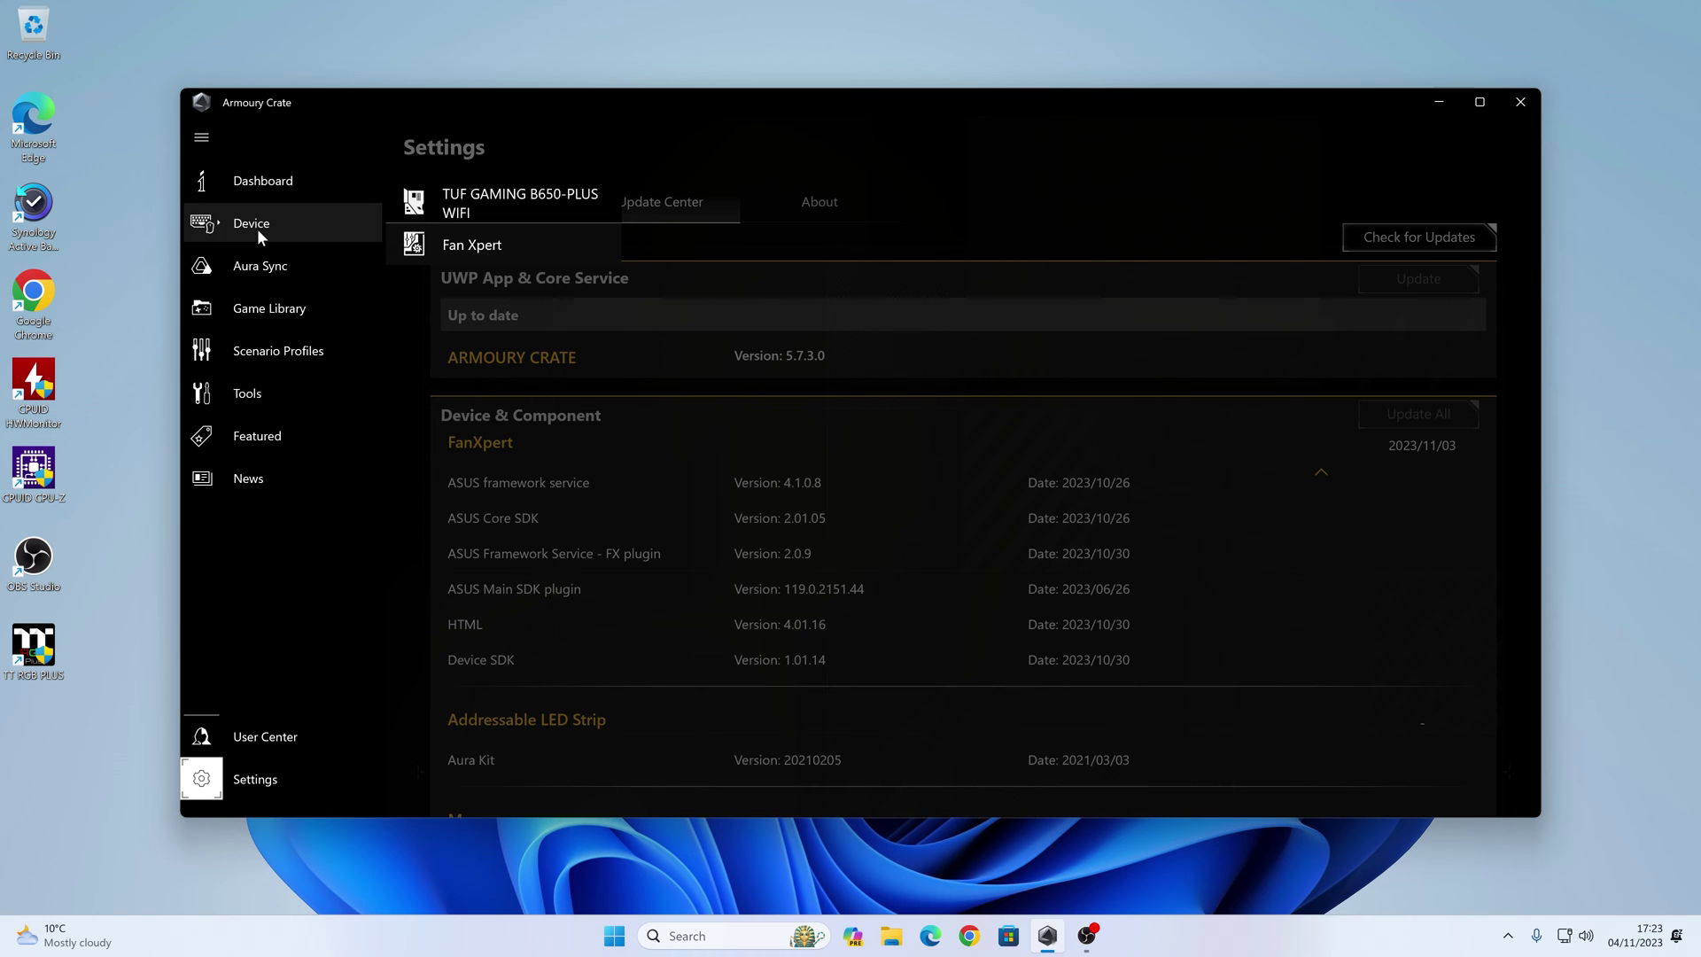
{"action": "left_click", "coordinate": [476, 248]}
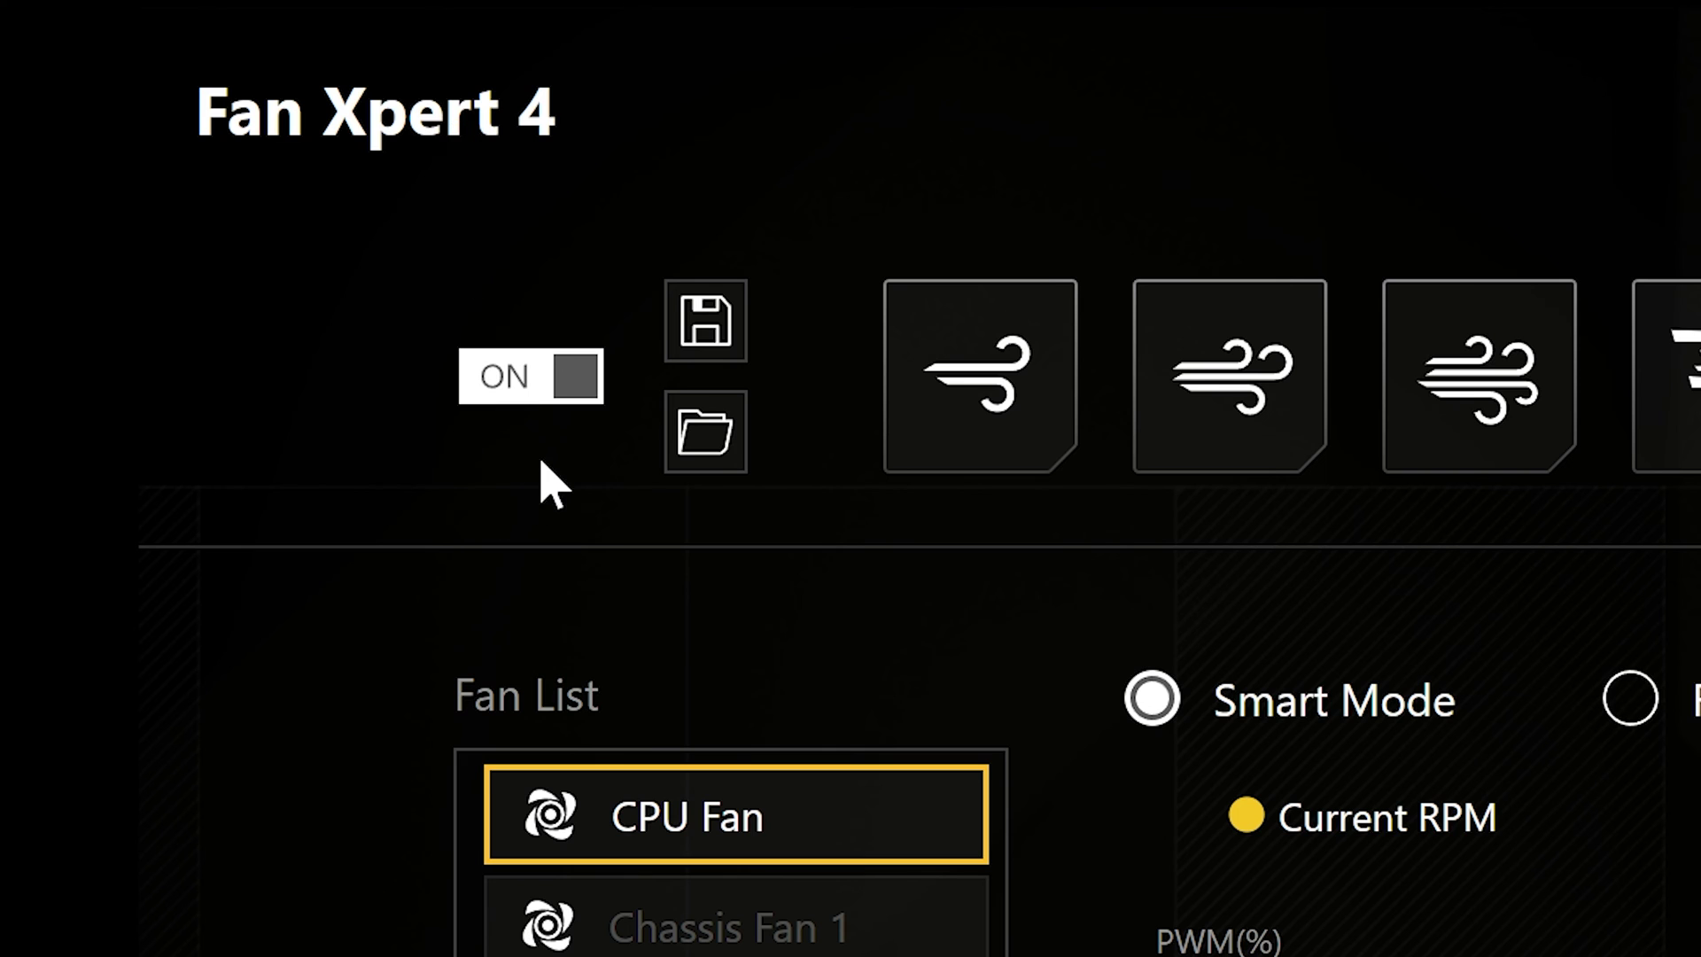
{"action": "mouse_move", "coordinate": [534, 409]}
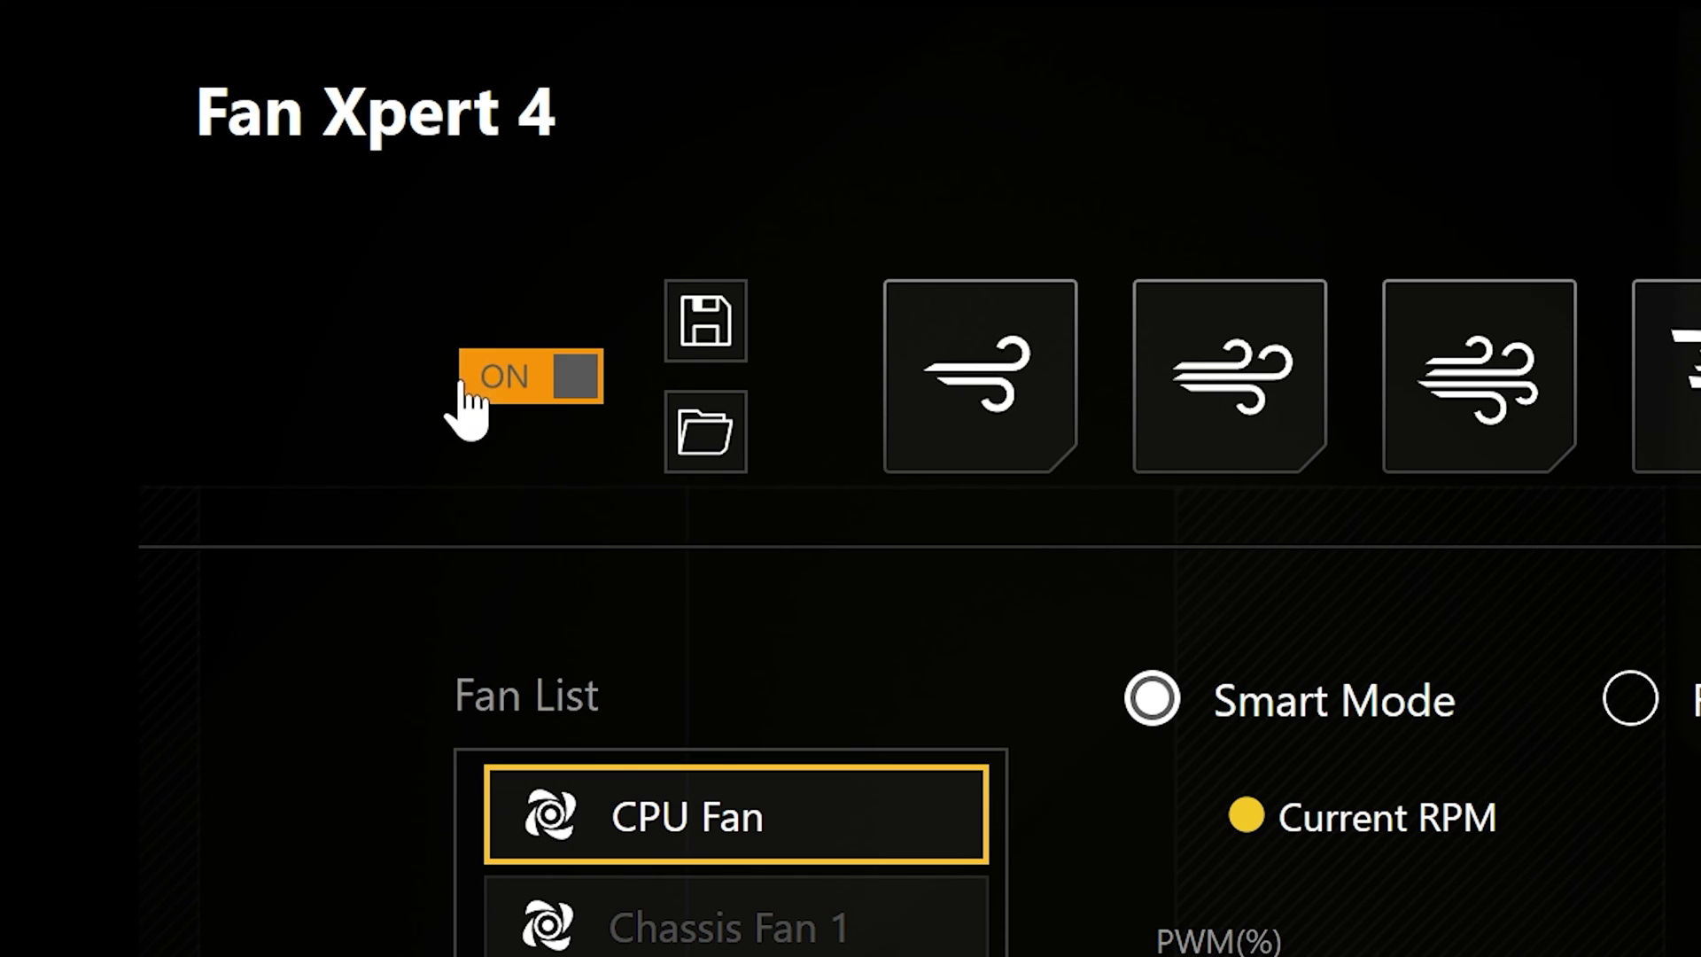
{"action": "mouse_move", "coordinate": [477, 379]}
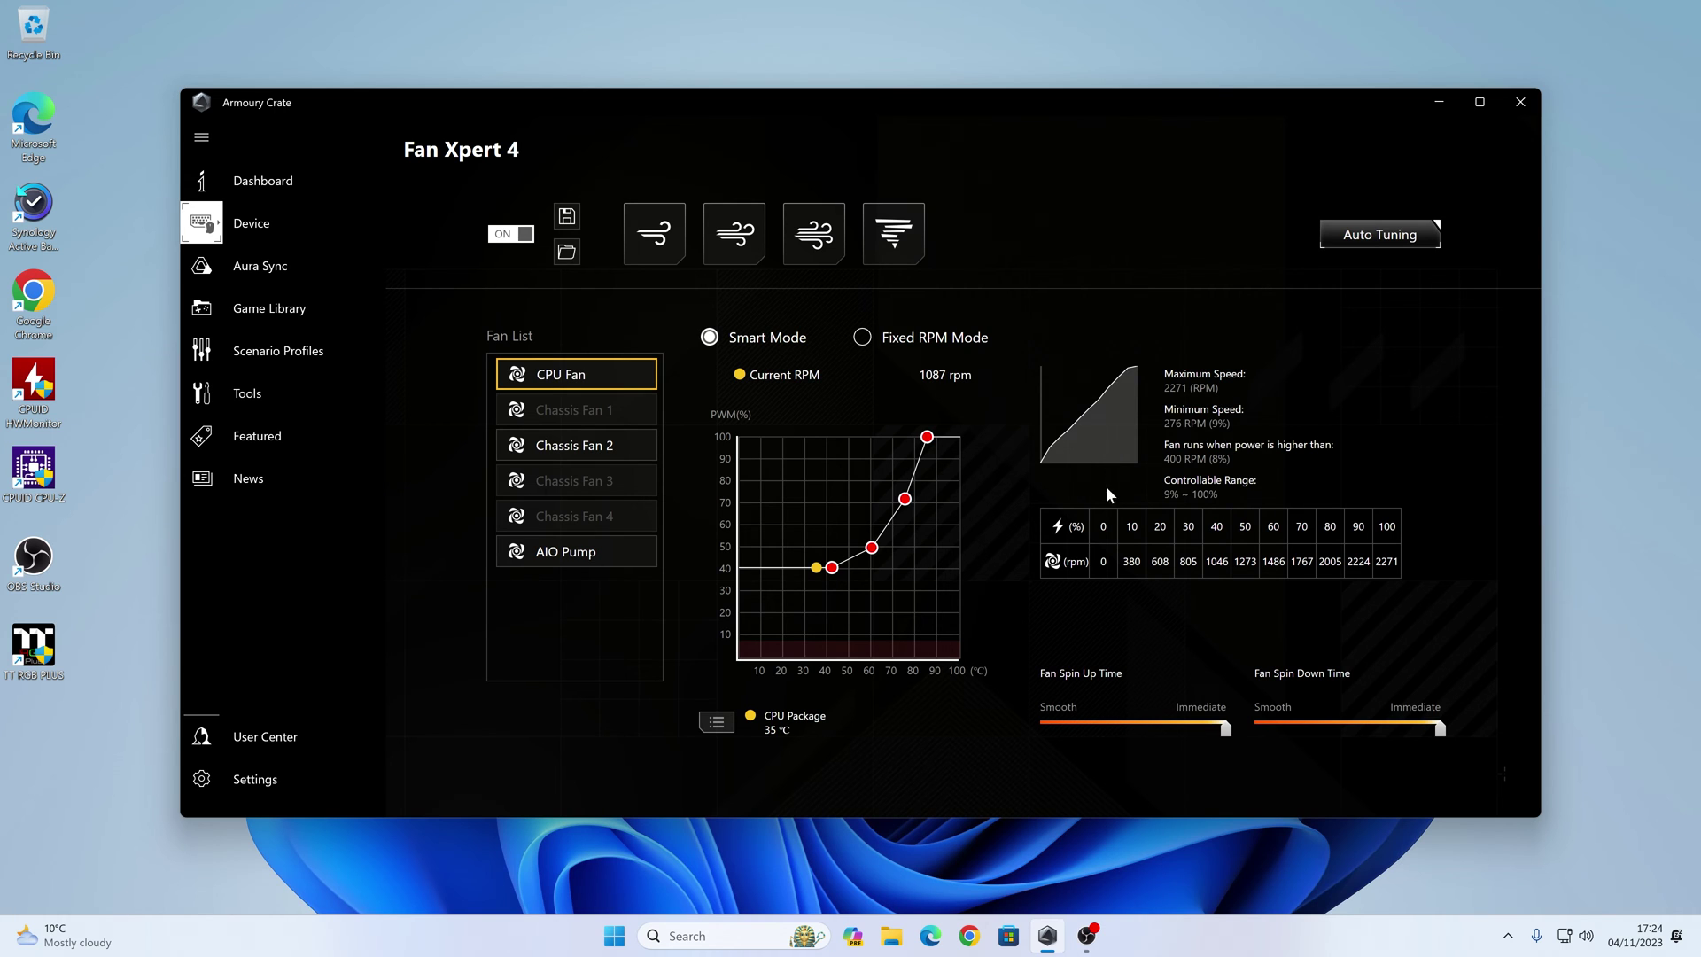
{"action": "left_click", "coordinate": [565, 218]}
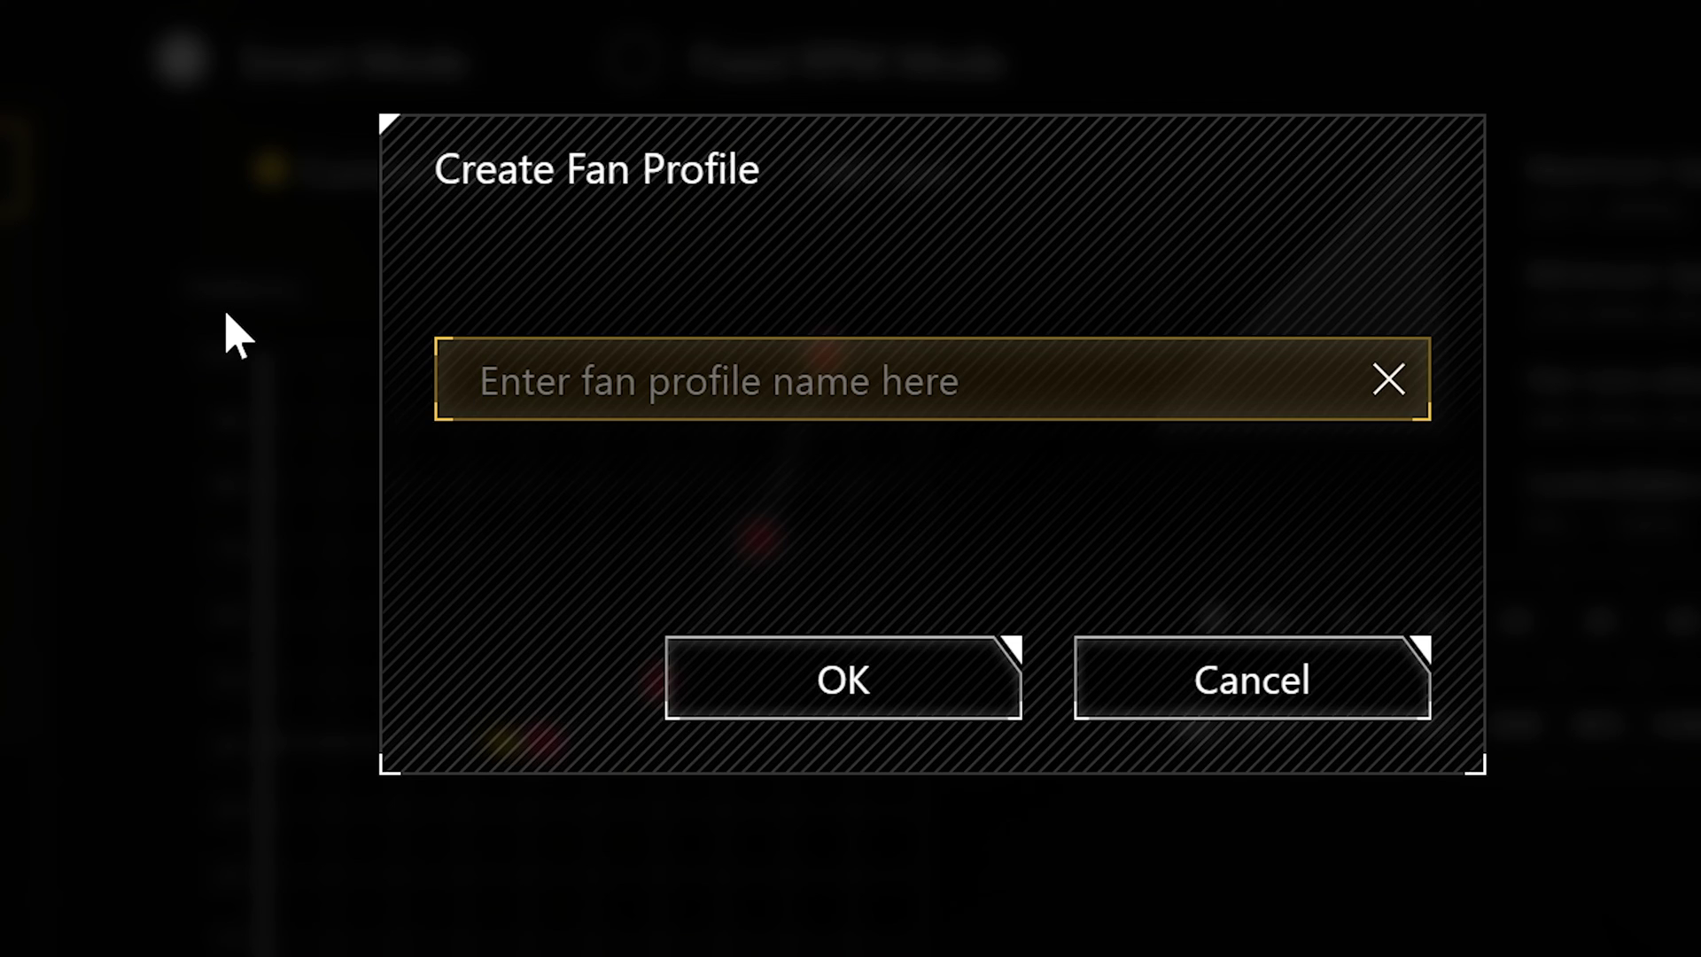
{"action": "type", "text": "mub"}
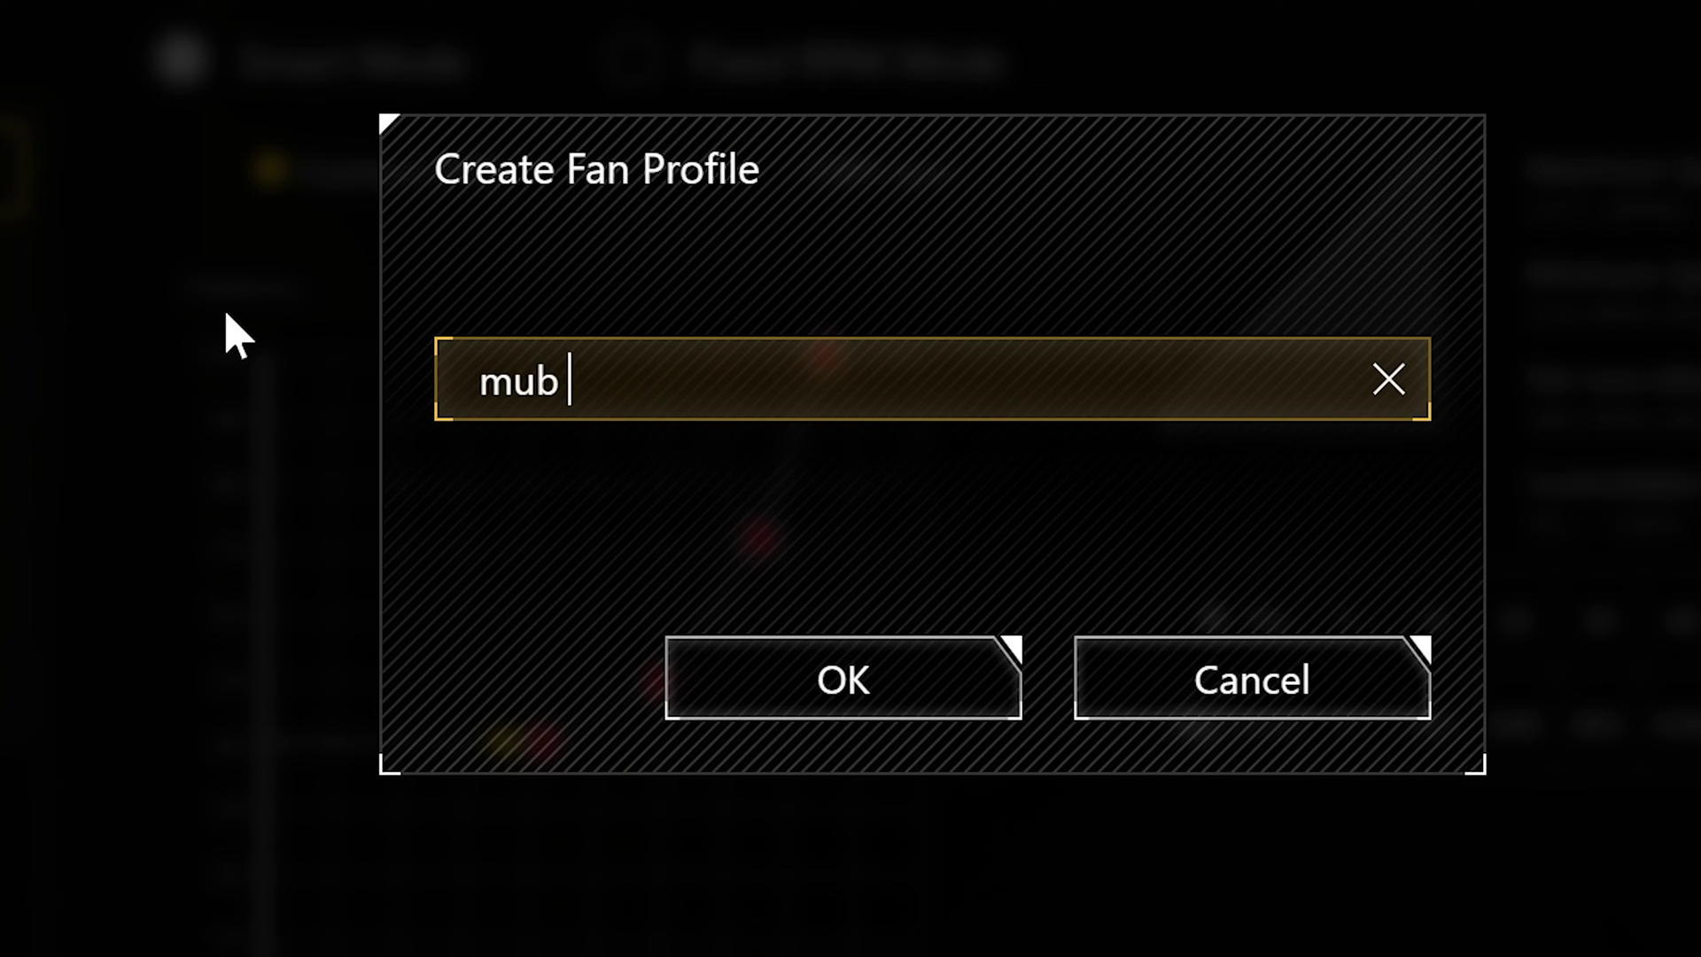
{"action": "type", "text": "quiet"}
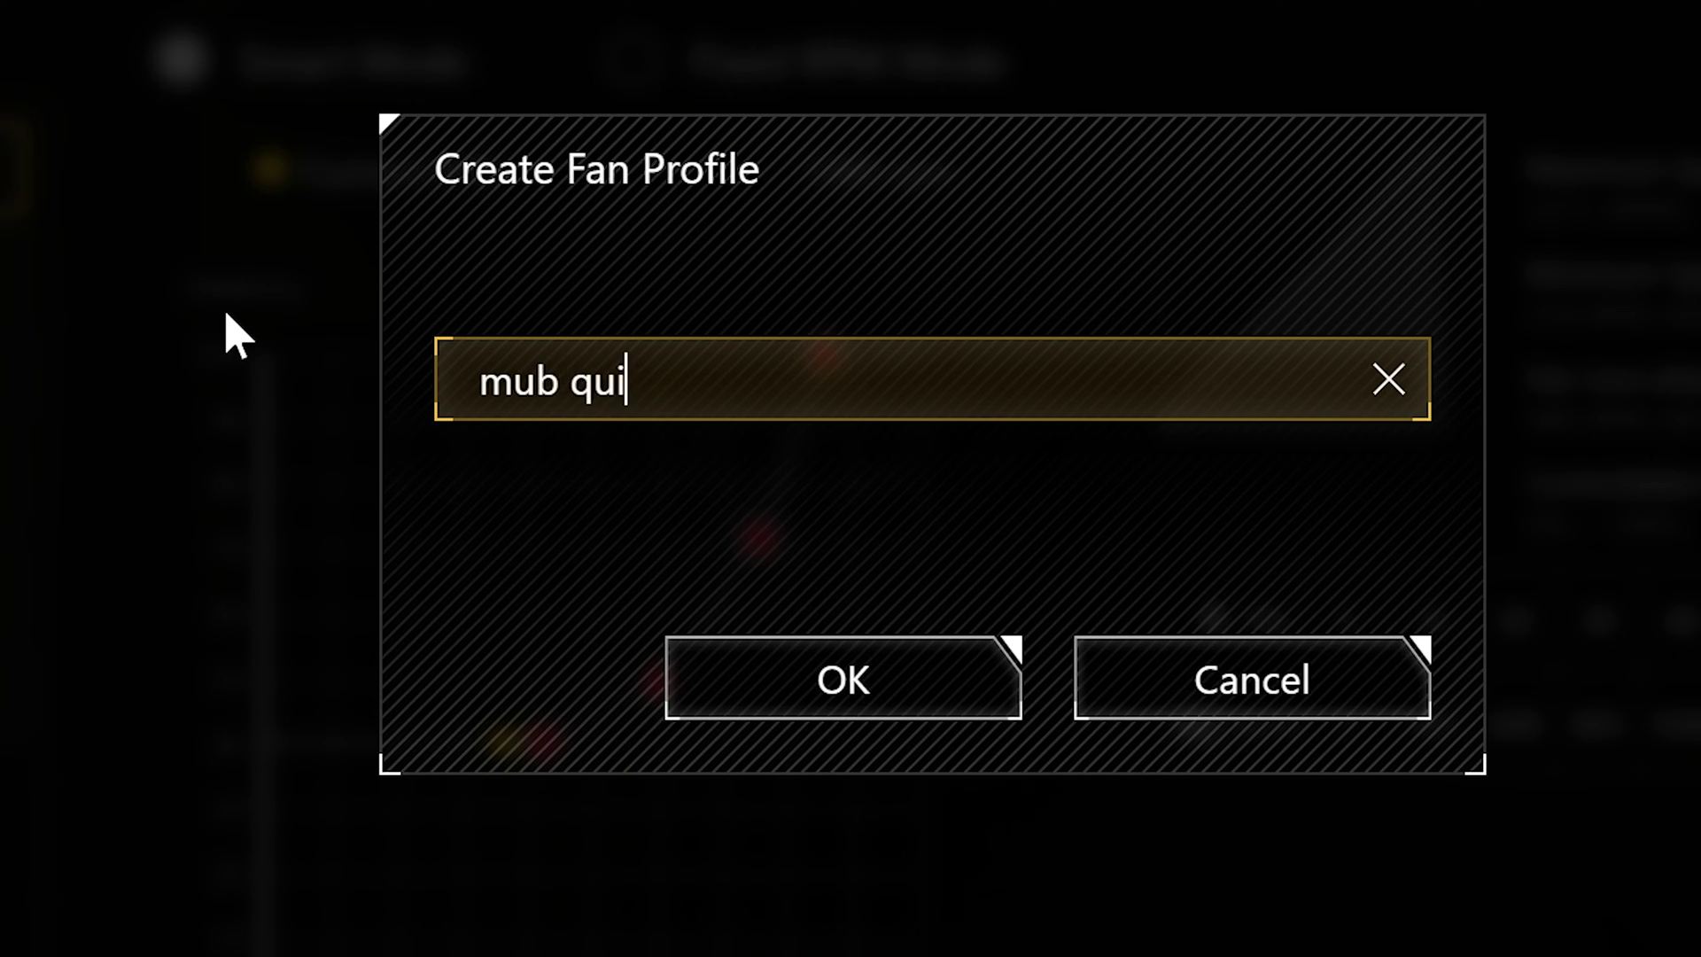
{"action": "left_click", "coordinate": [872, 695]}
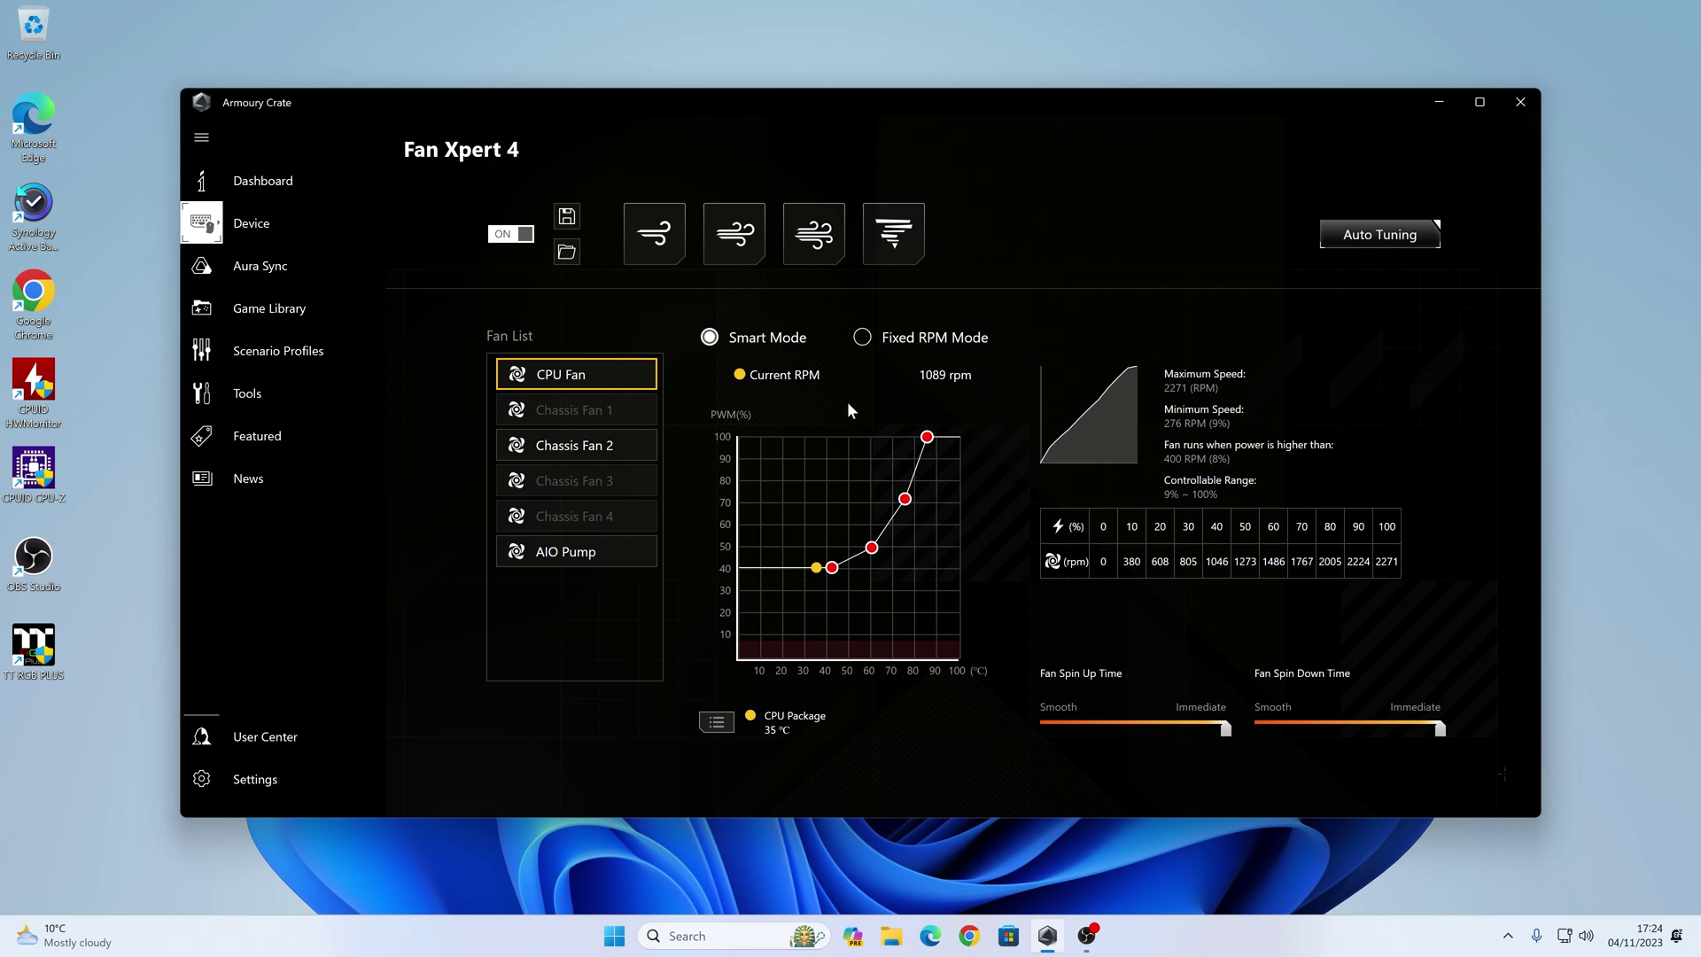
- Load and apply the saved fan profile "mub studio quiet"
{"action": "left_click", "coordinate": [566, 255]}
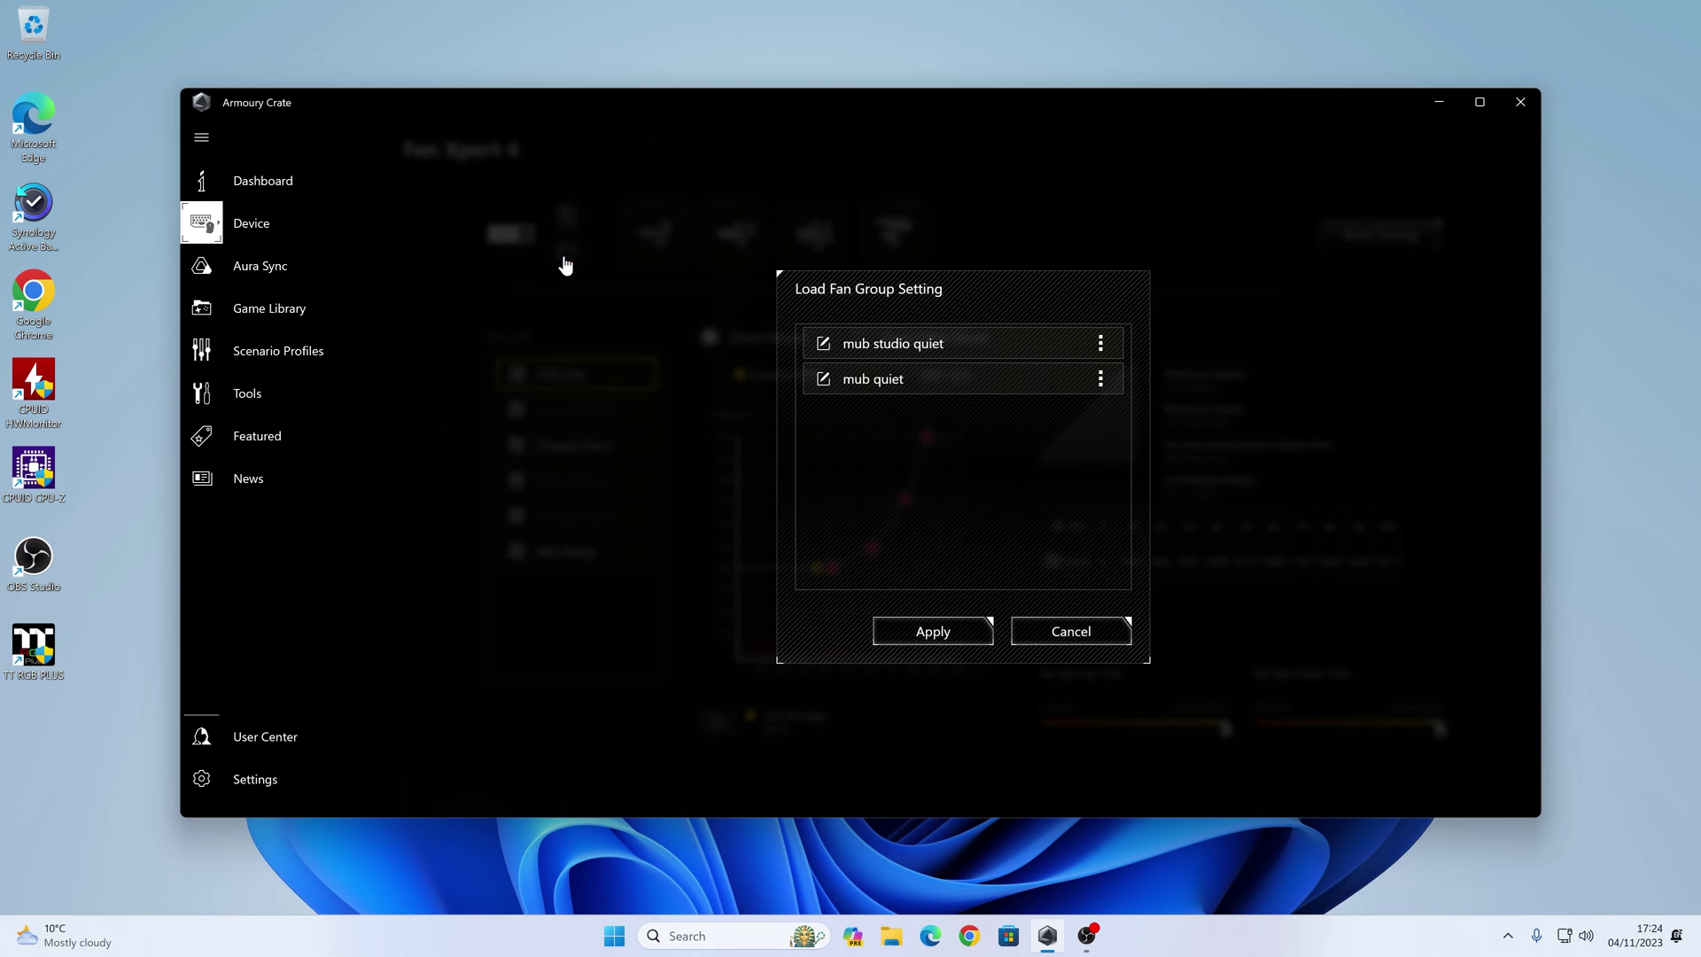
{"action": "left_click", "coordinate": [891, 349]}
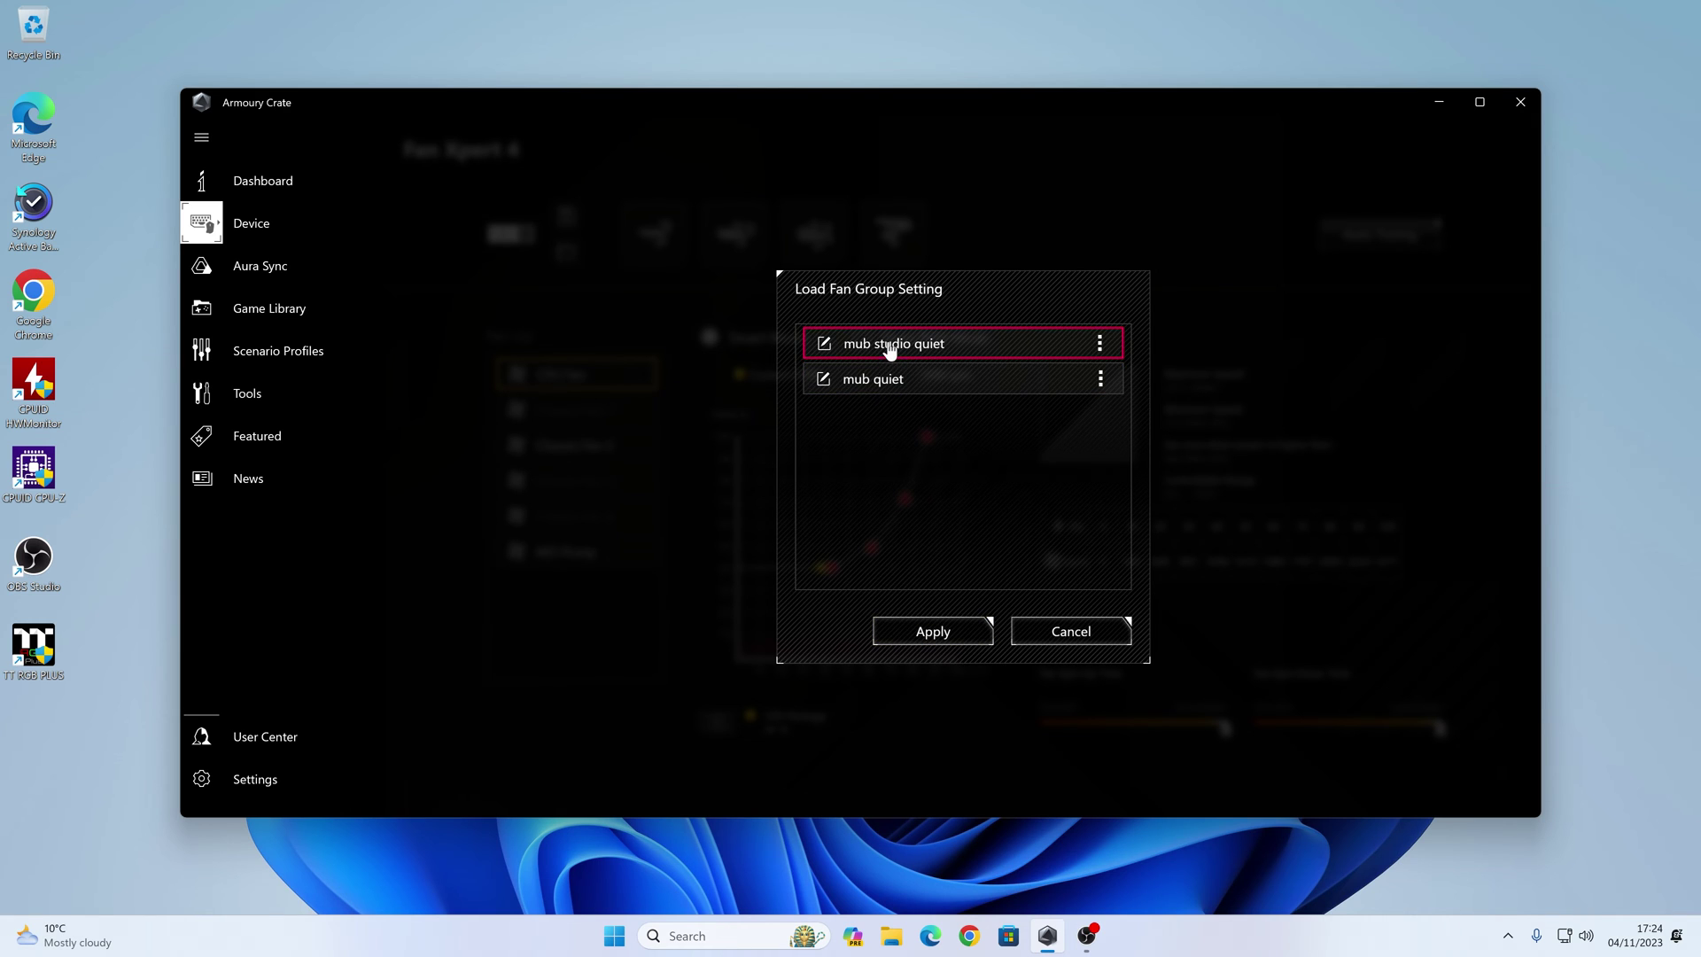
{"action": "left_click", "coordinate": [925, 631]}
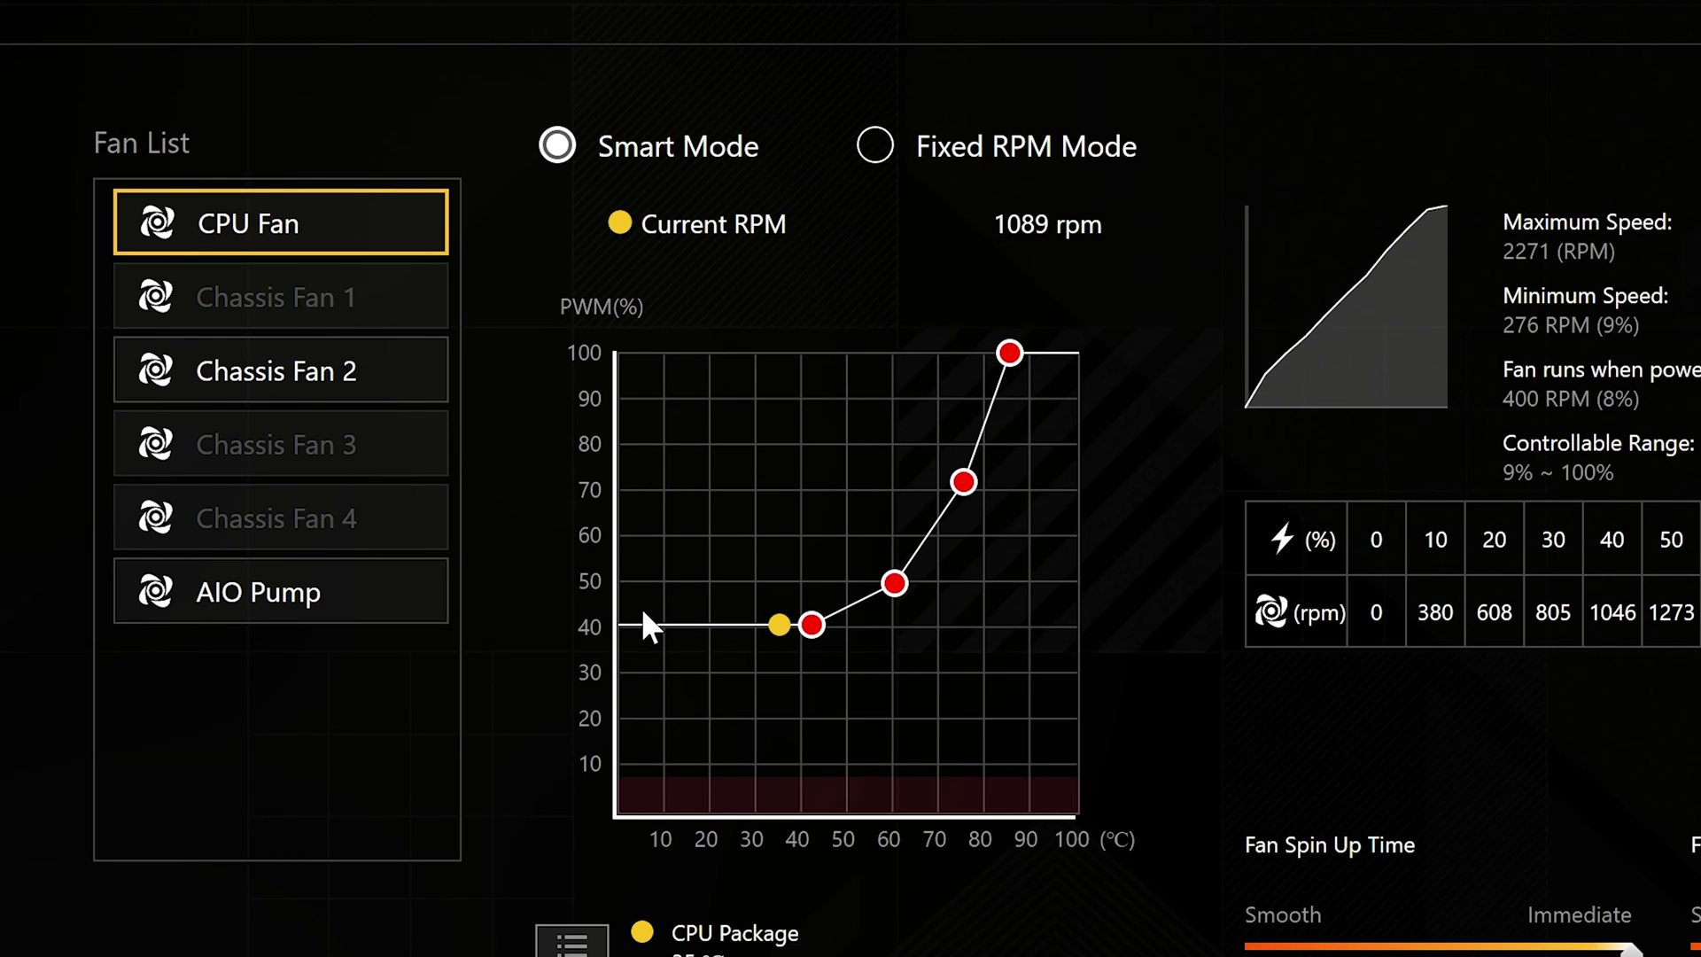
- Try a lower CPU fan curve with the first point near 26 °C at 25% and the second near 53 °C at 42%
{"action": "left_click_drag", "start_coordinate": [811, 627], "coordinate": [780, 651]}
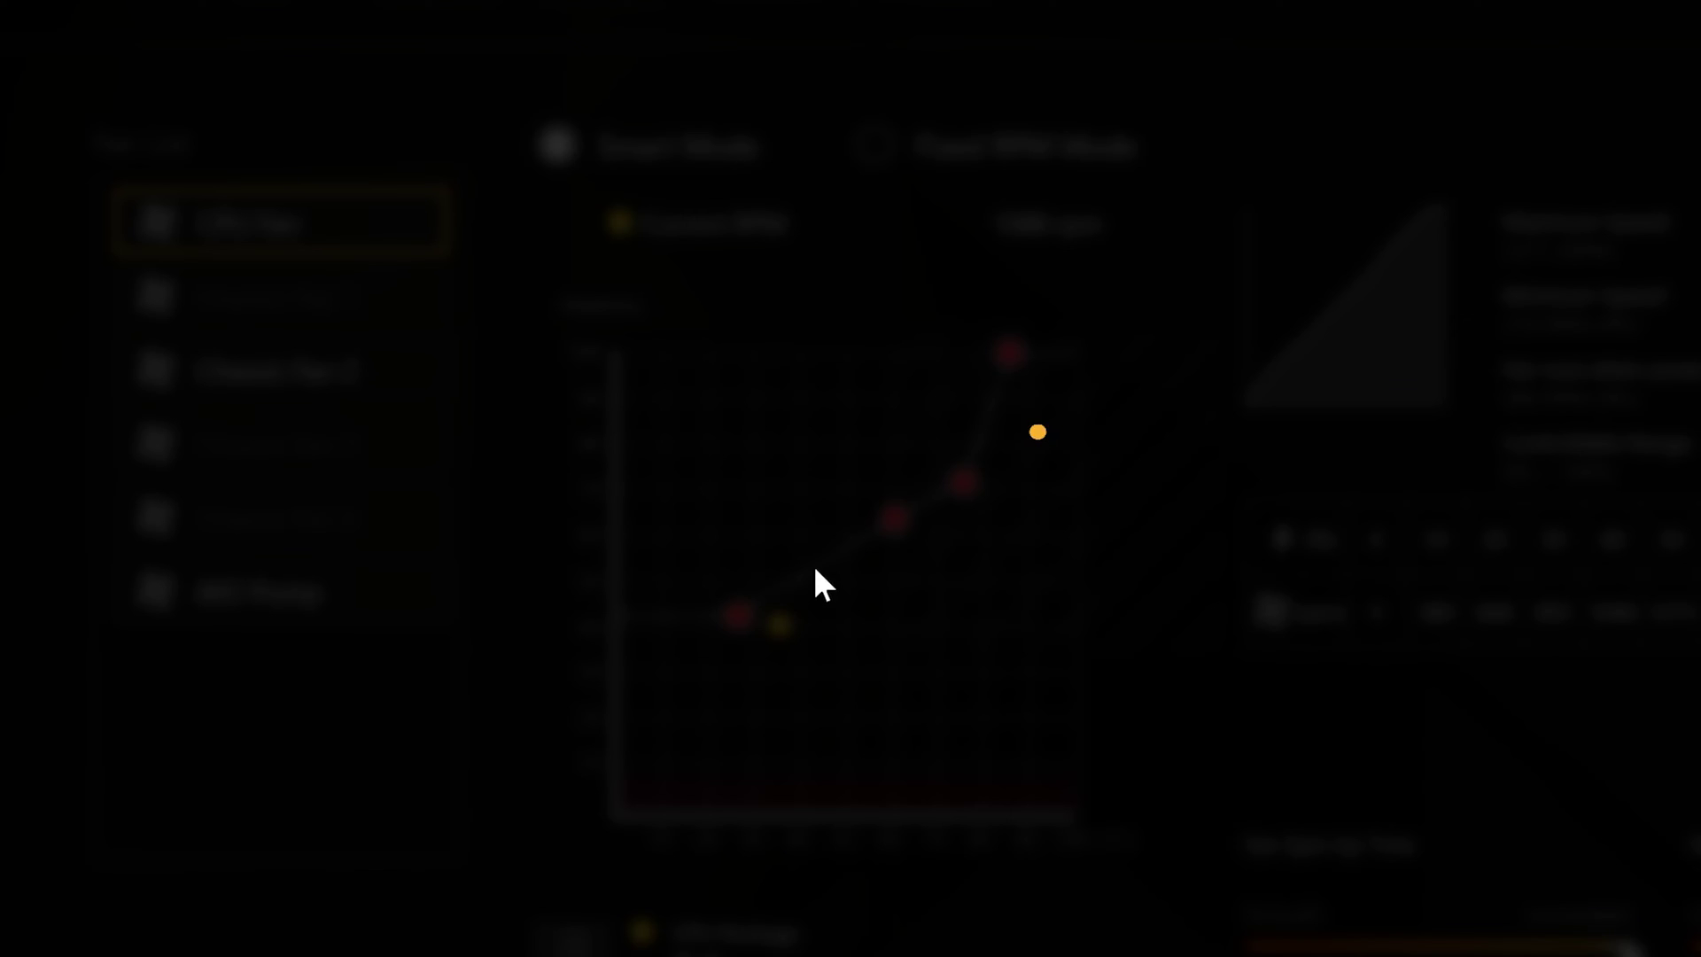
{"action": "left_click_drag", "start_coordinate": [896, 534], "coordinate": [950, 622]}
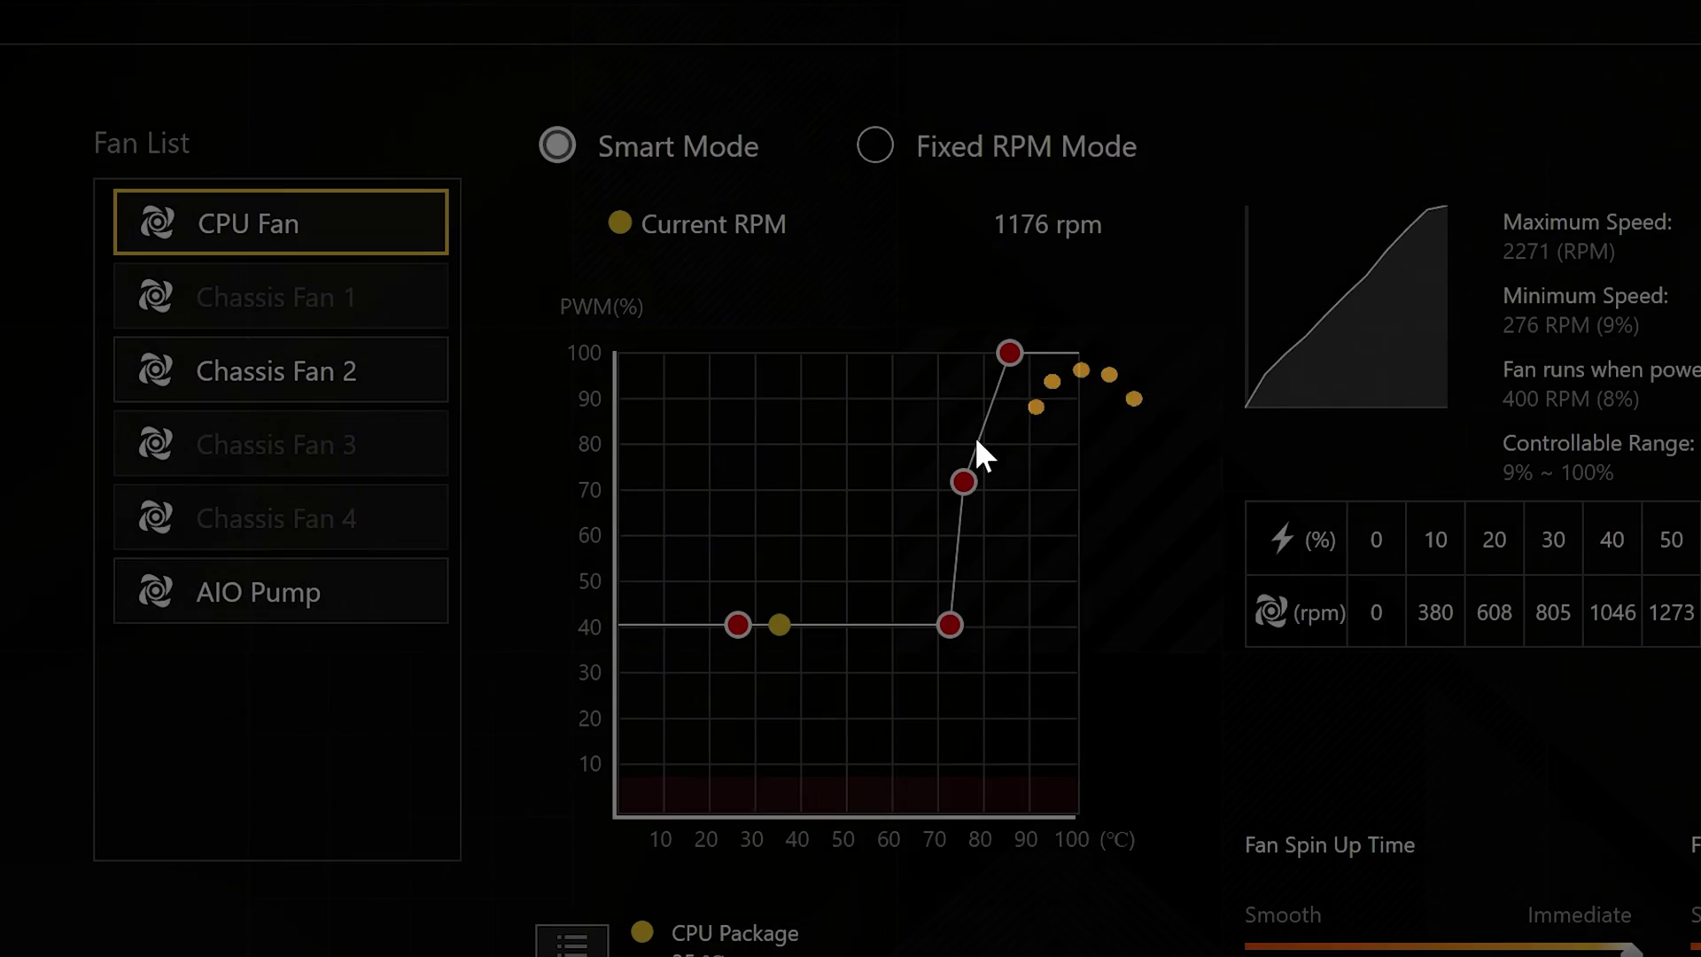
{"action": "left_click_drag", "start_coordinate": [738, 626], "coordinate": [736, 639]}
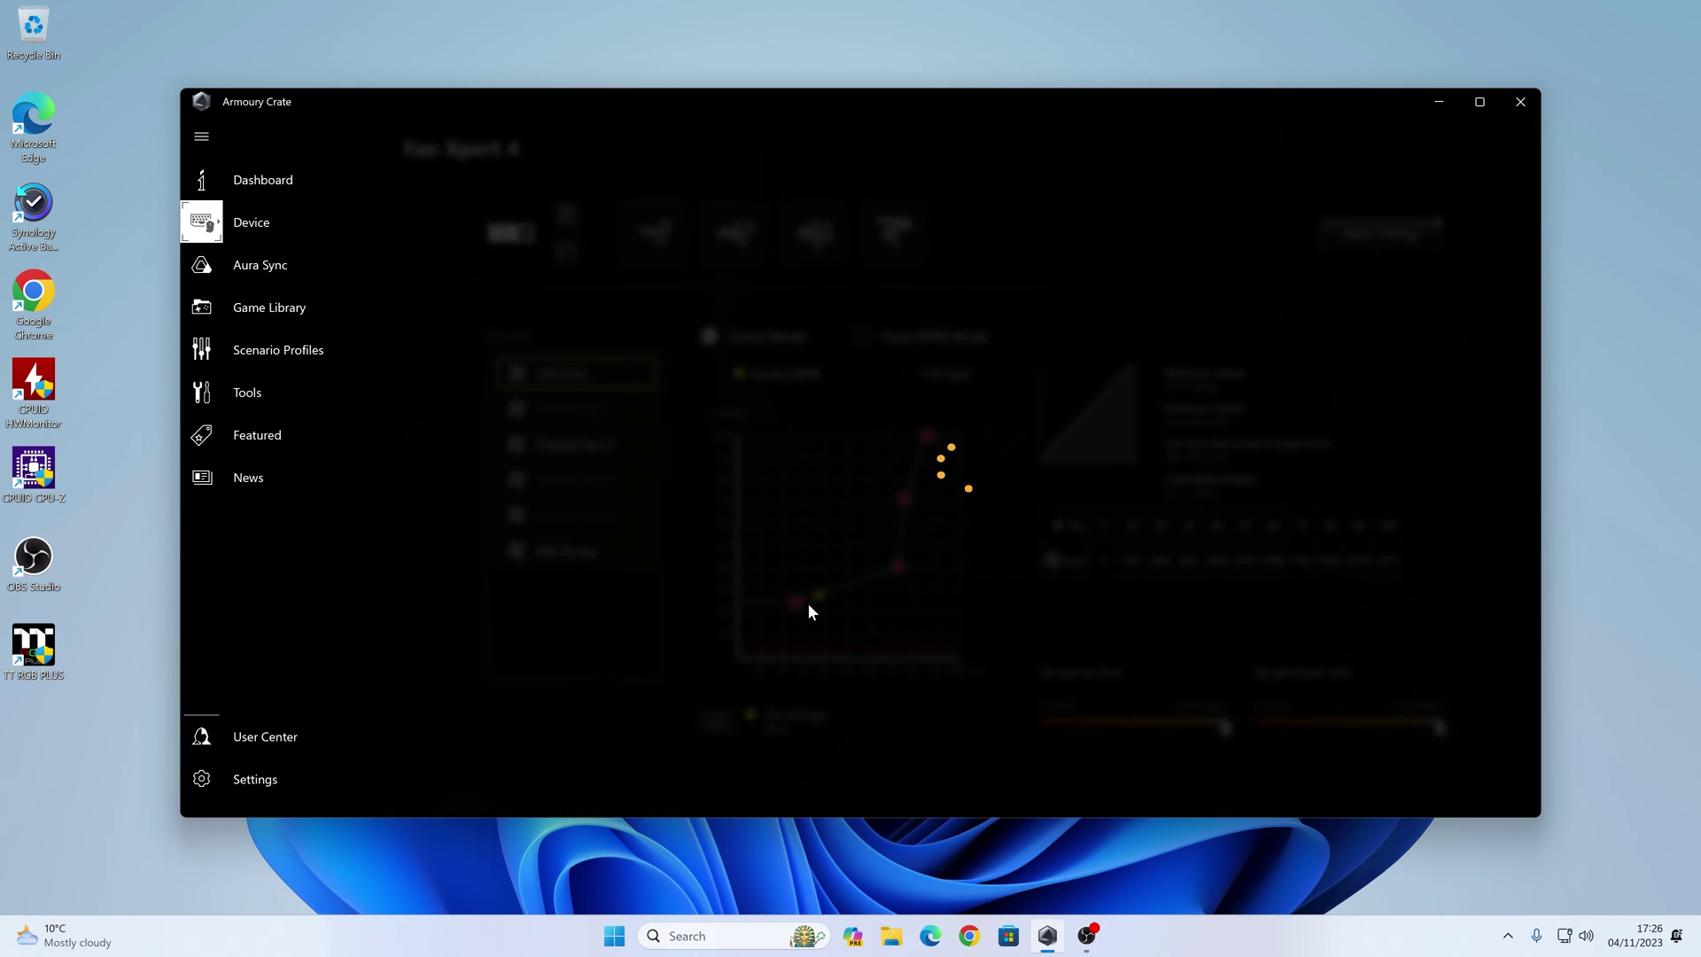
{"action": "left_click_drag", "start_coordinate": [895, 571], "coordinate": [856, 567]}
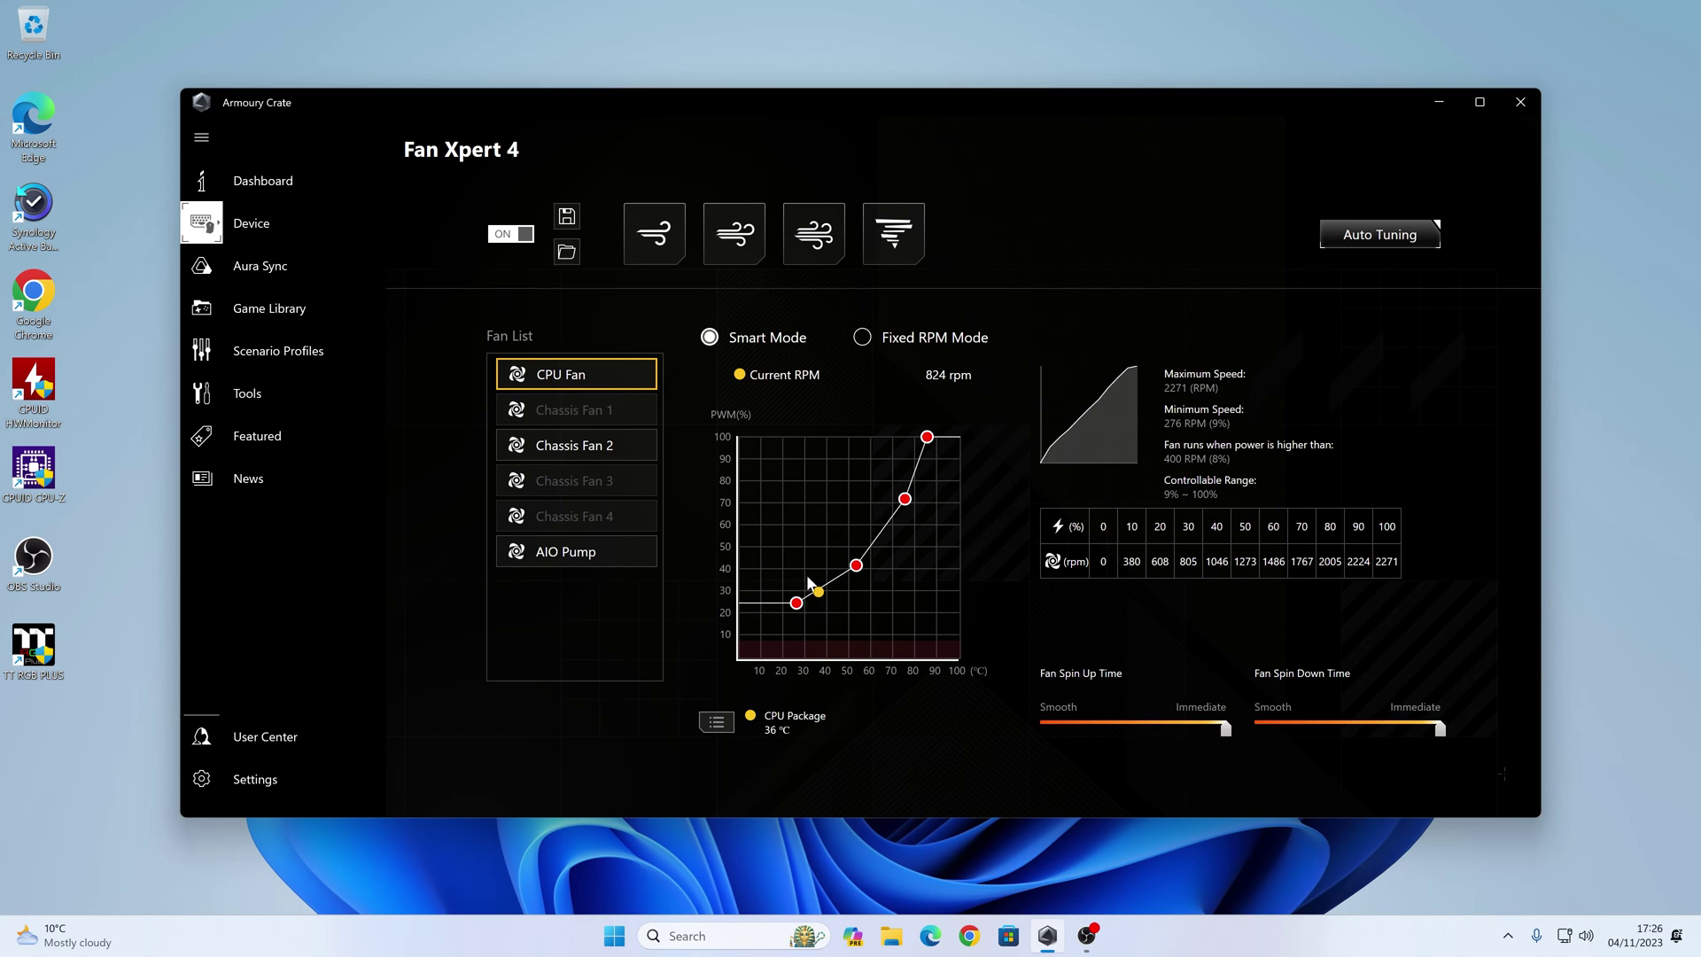
- Raise the CPU fan curve's second point to about 56% at 50 °C and its first point to about 43% at 22 °C
{"action": "mouse_move", "coordinate": [857, 568]}
{"action": "left_click_drag", "start_coordinate": [856, 565], "coordinate": [849, 534]}
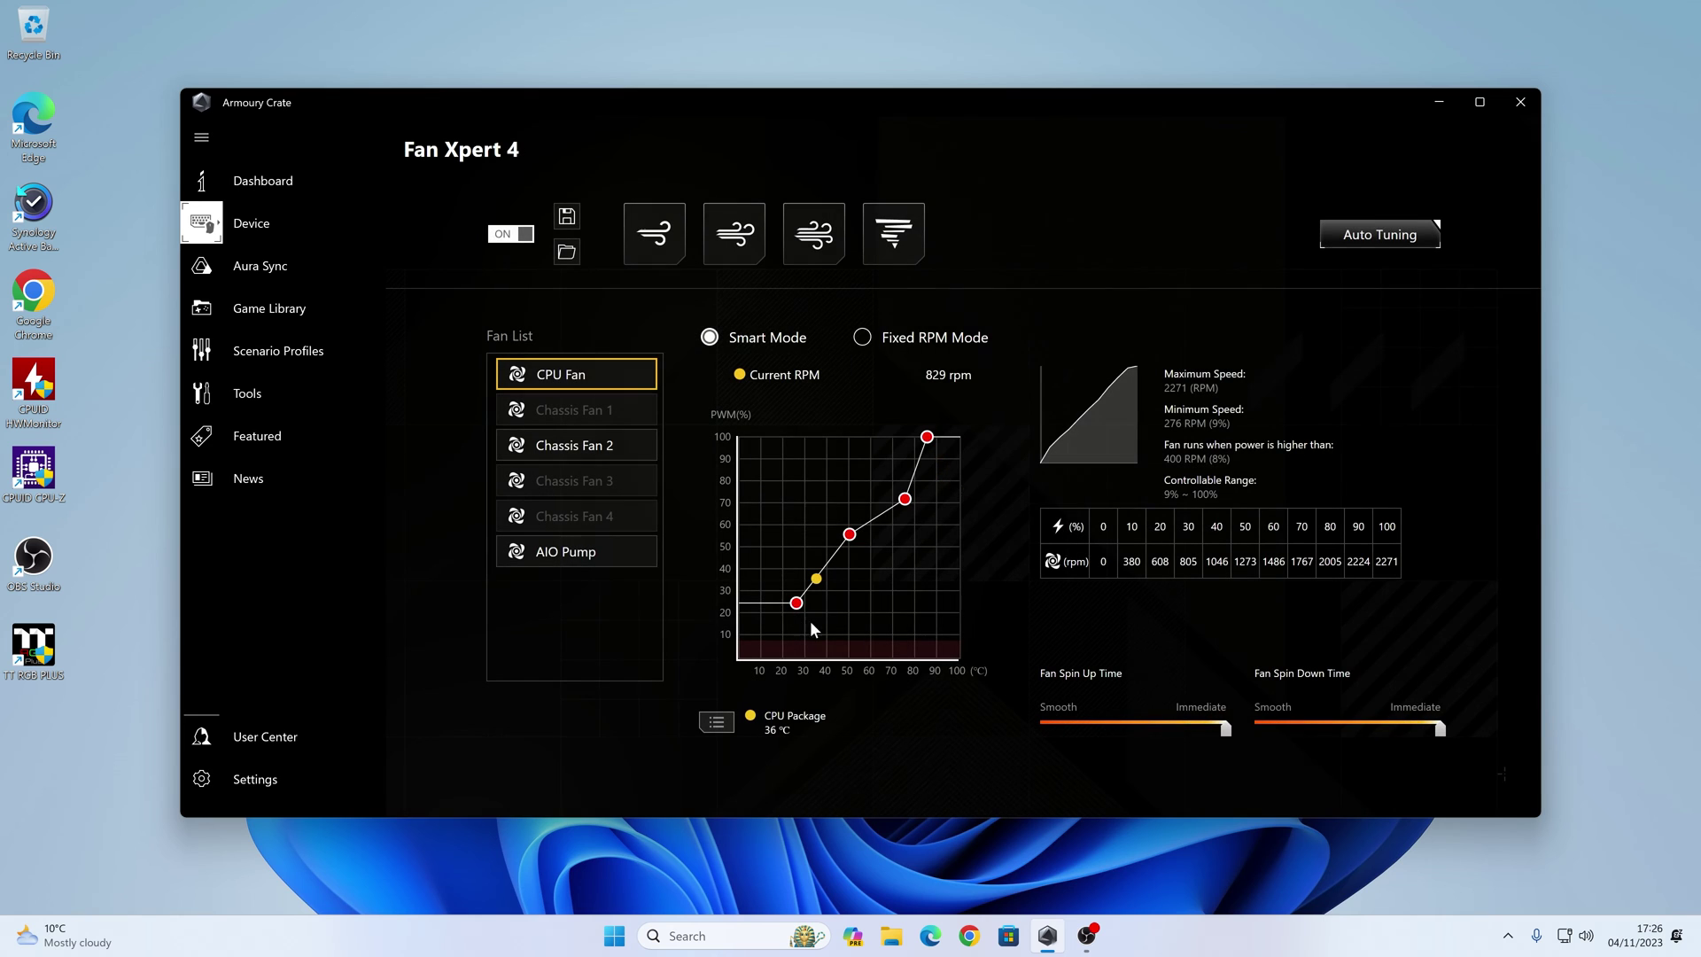
{"action": "left_click_drag", "start_coordinate": [797, 603], "coordinate": [781, 569]}
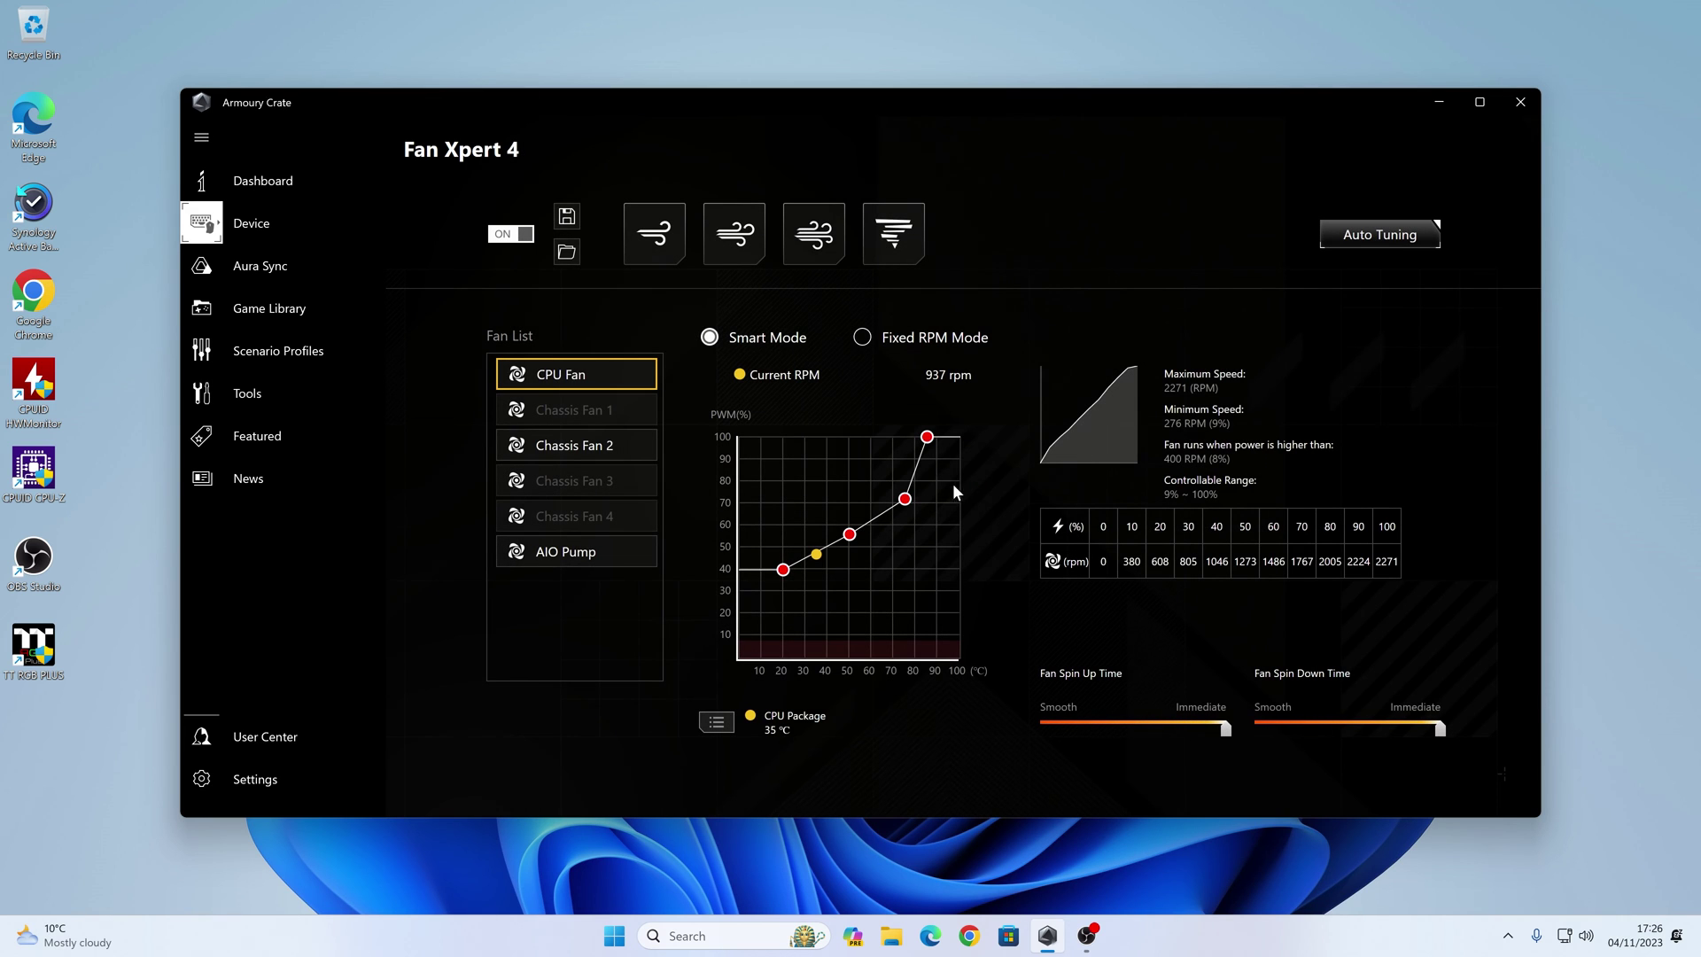
{"action": "left_click_drag", "start_coordinate": [783, 568], "coordinate": [787, 563]}
{"action": "mouse_move", "coordinate": [789, 571]}
- Try a smoother spin-up time for the CPU fan, then return it to Immediate
{"action": "left_click_drag", "start_coordinate": [1224, 728], "coordinate": [1150, 735]}
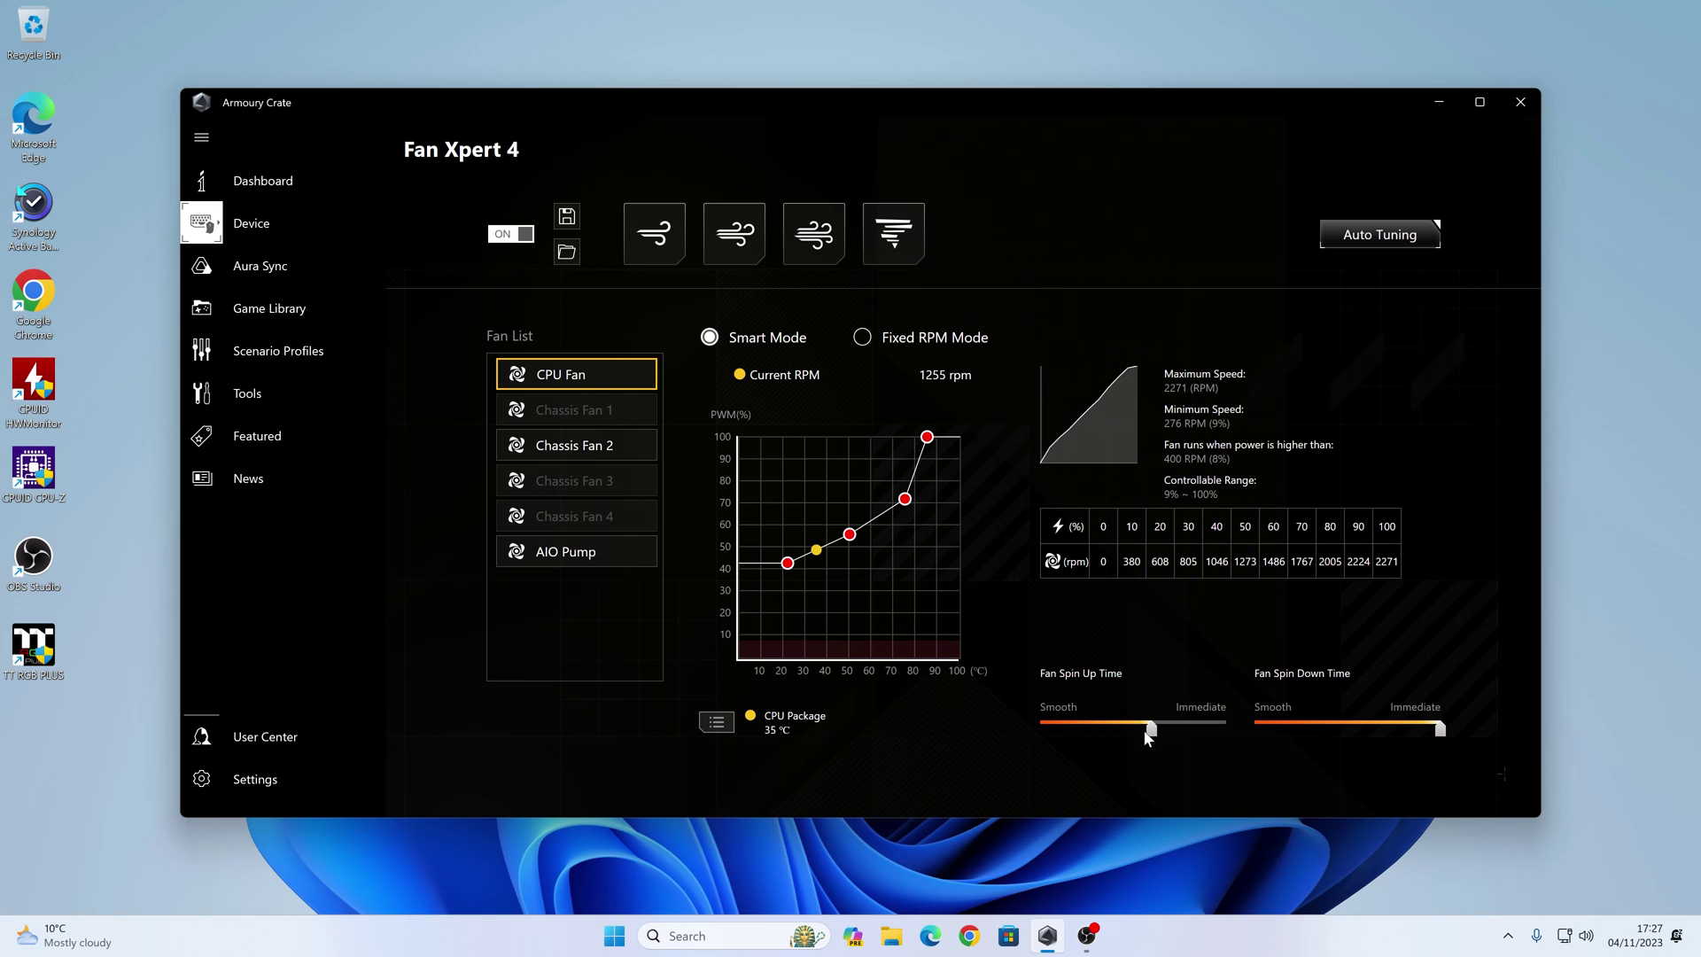
{"action": "left_click_drag", "start_coordinate": [1149, 728], "coordinate": [1253, 734]}
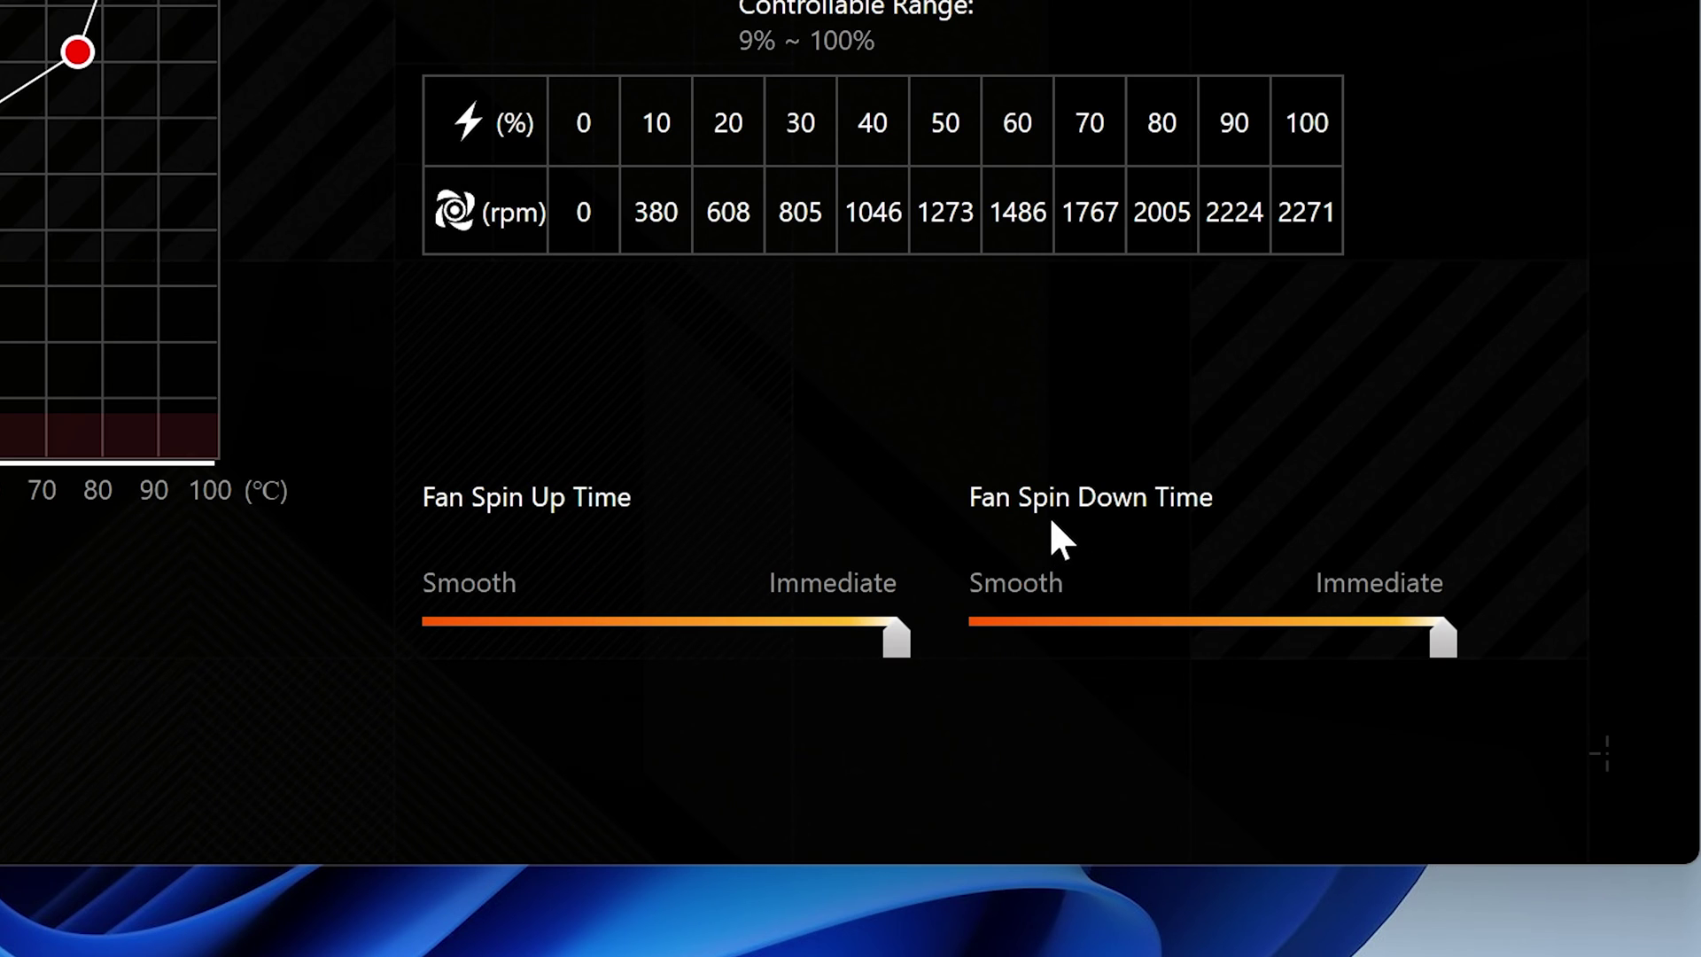
- Try the smoothest spin-down time for the CPU fan, then return it to Immediate
{"action": "mouse_move", "coordinate": [1185, 510]}
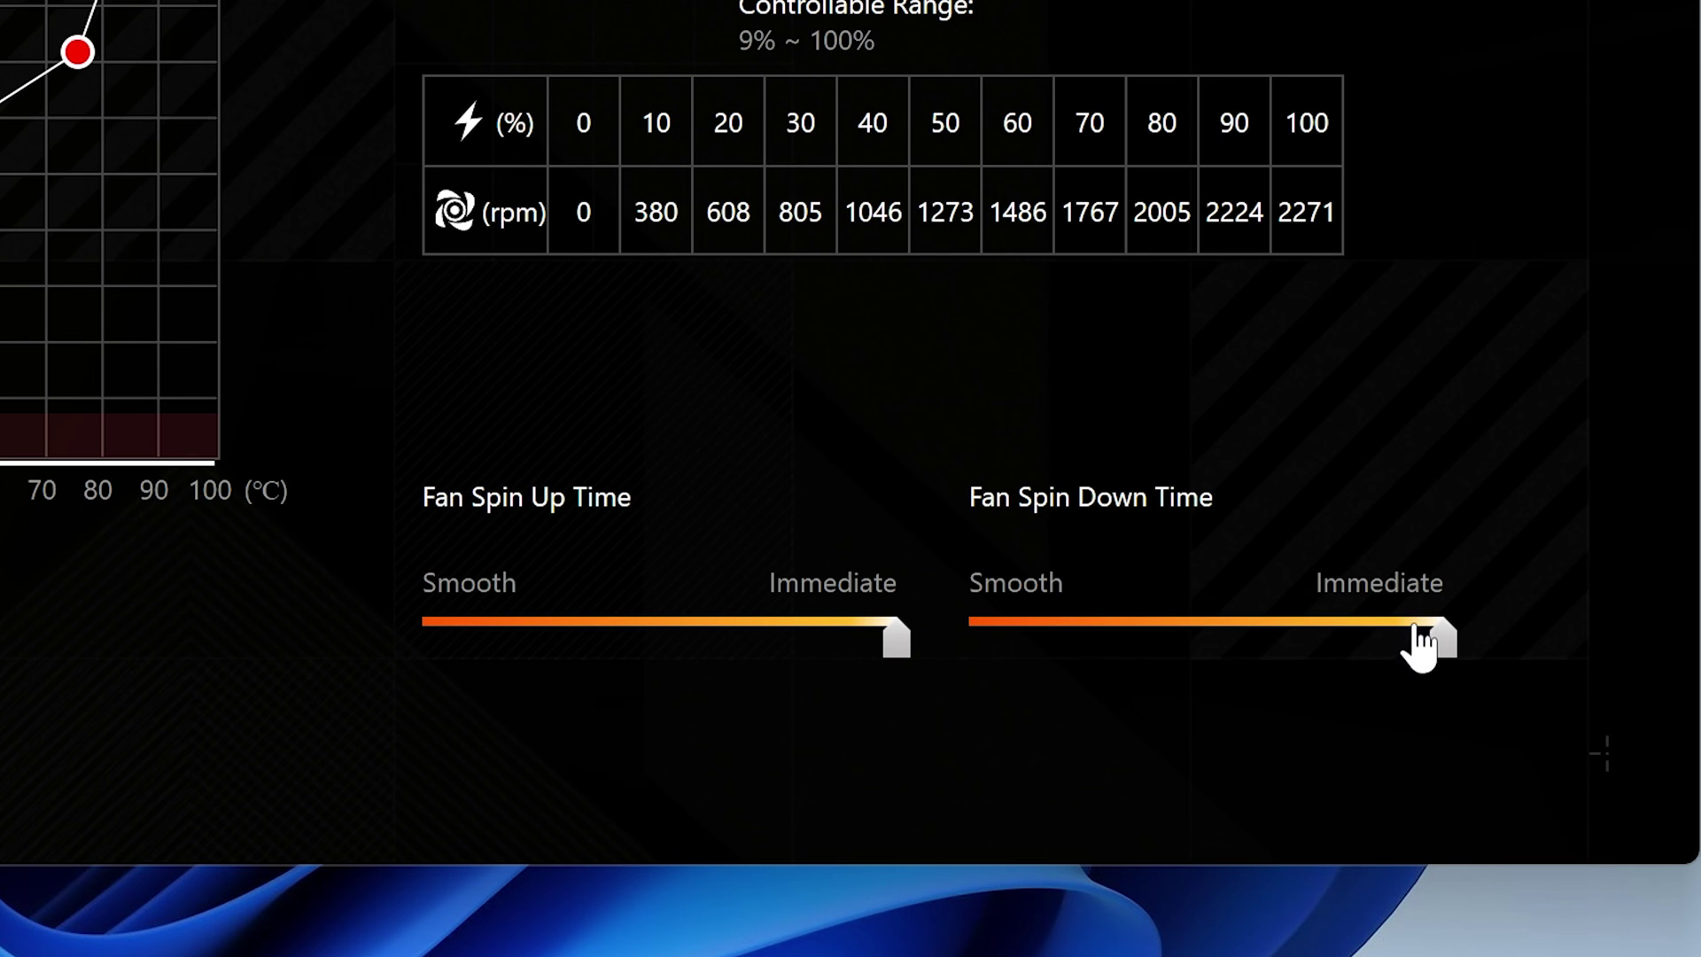
{"action": "left_click_drag", "start_coordinate": [1437, 651], "coordinate": [969, 696]}
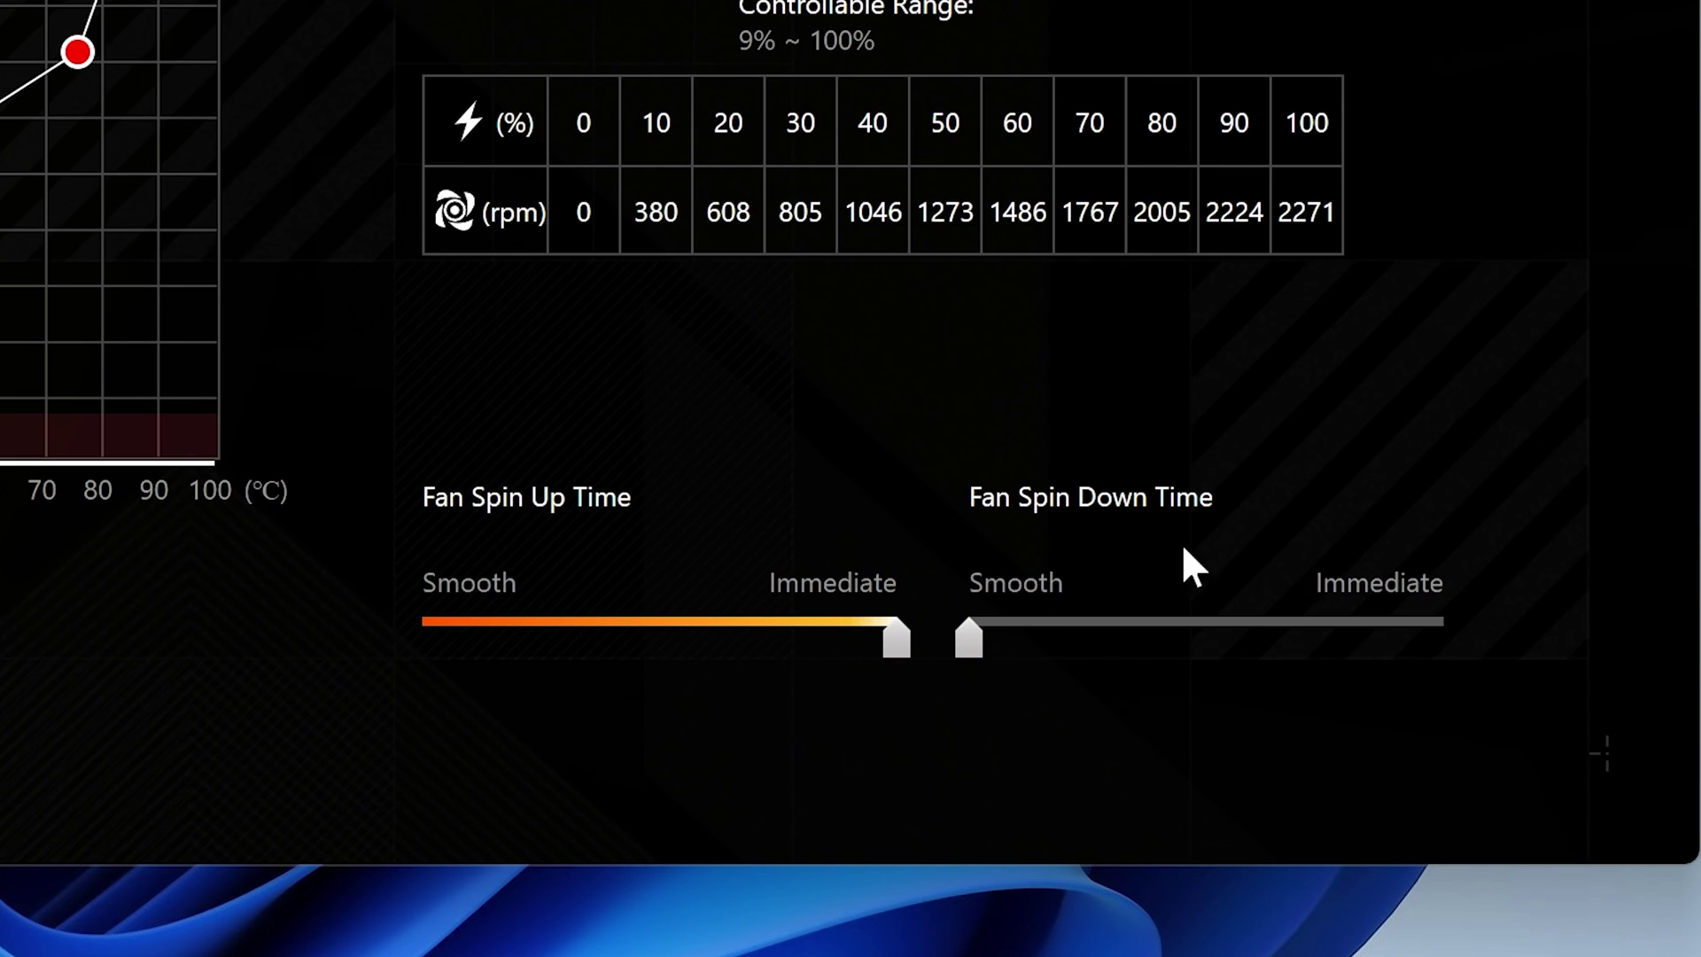
{"action": "left_click_drag", "start_coordinate": [1045, 656], "coordinate": [1526, 658]}
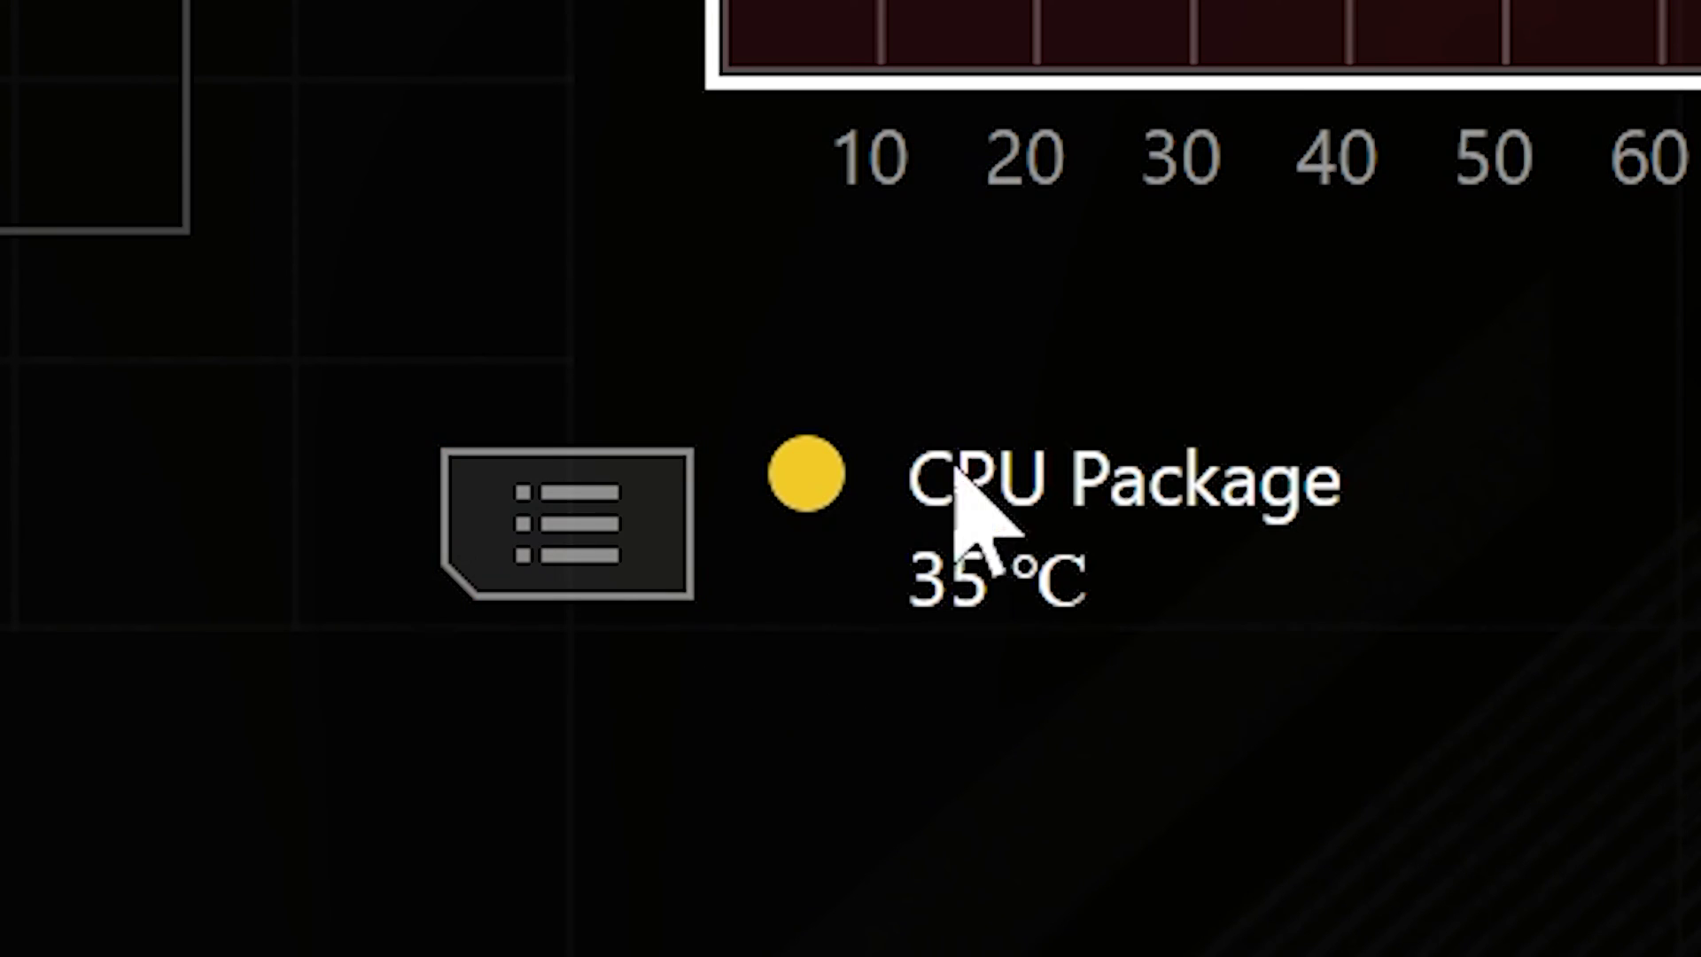
- Try CPU as the CPU fan's temperature source, then switch back to CPU Package and apply it
{"action": "left_click", "coordinate": [479, 509]}
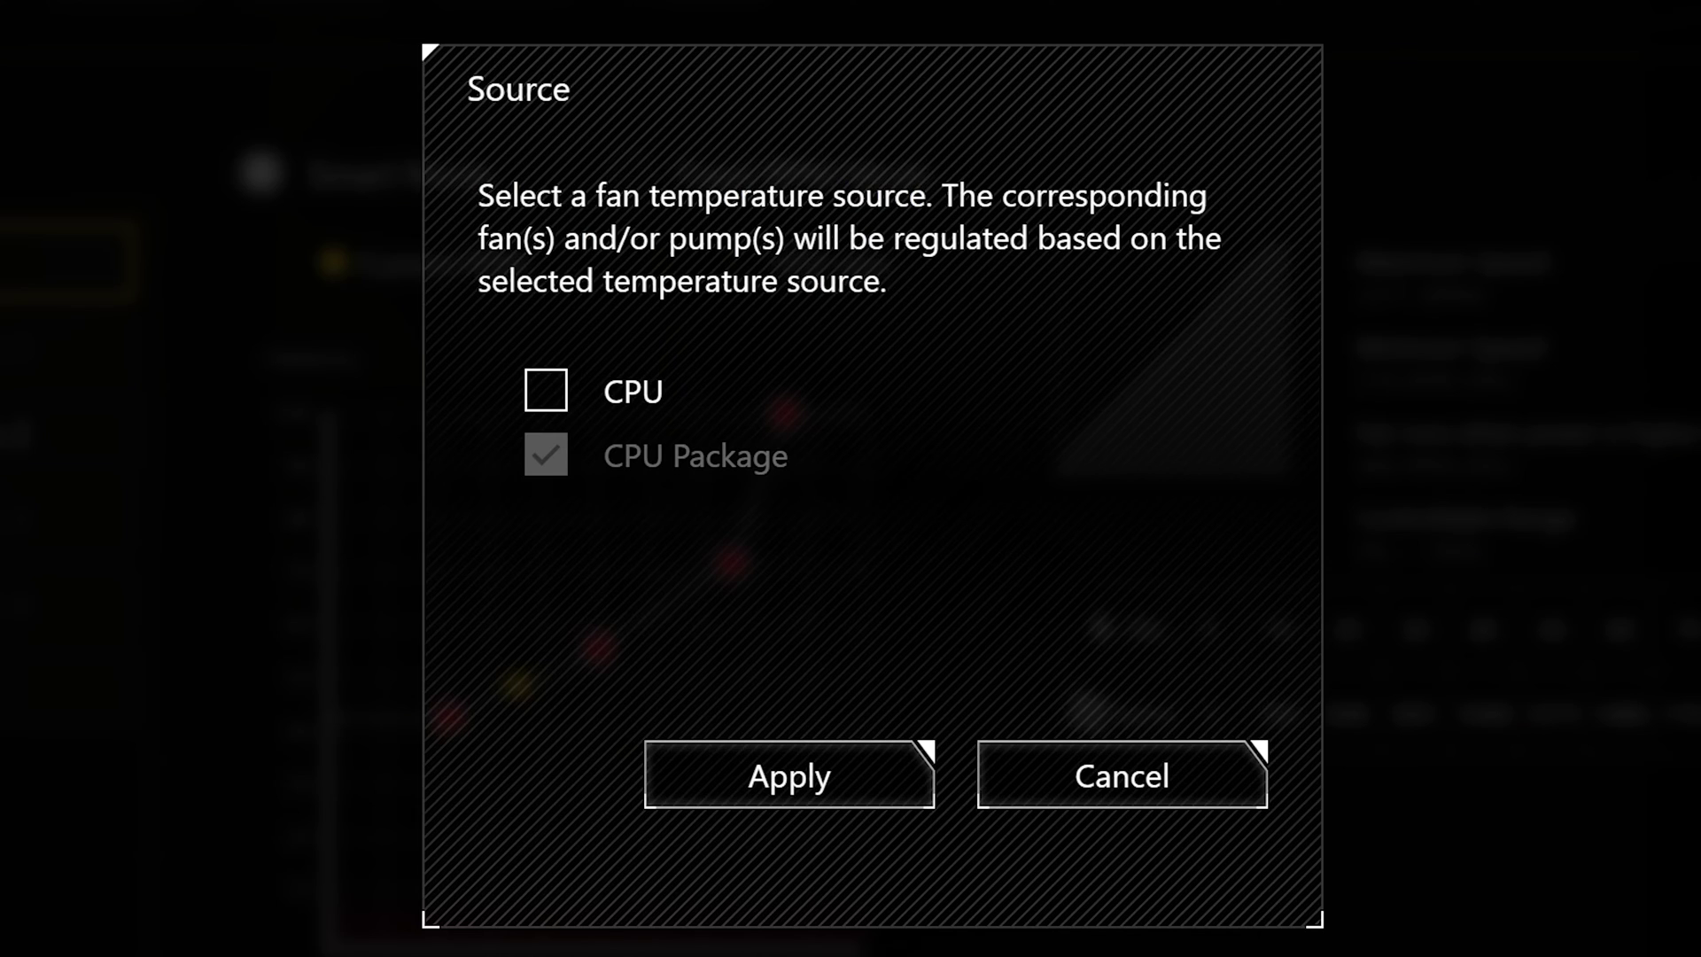
{"action": "left_click", "coordinate": [546, 394]}
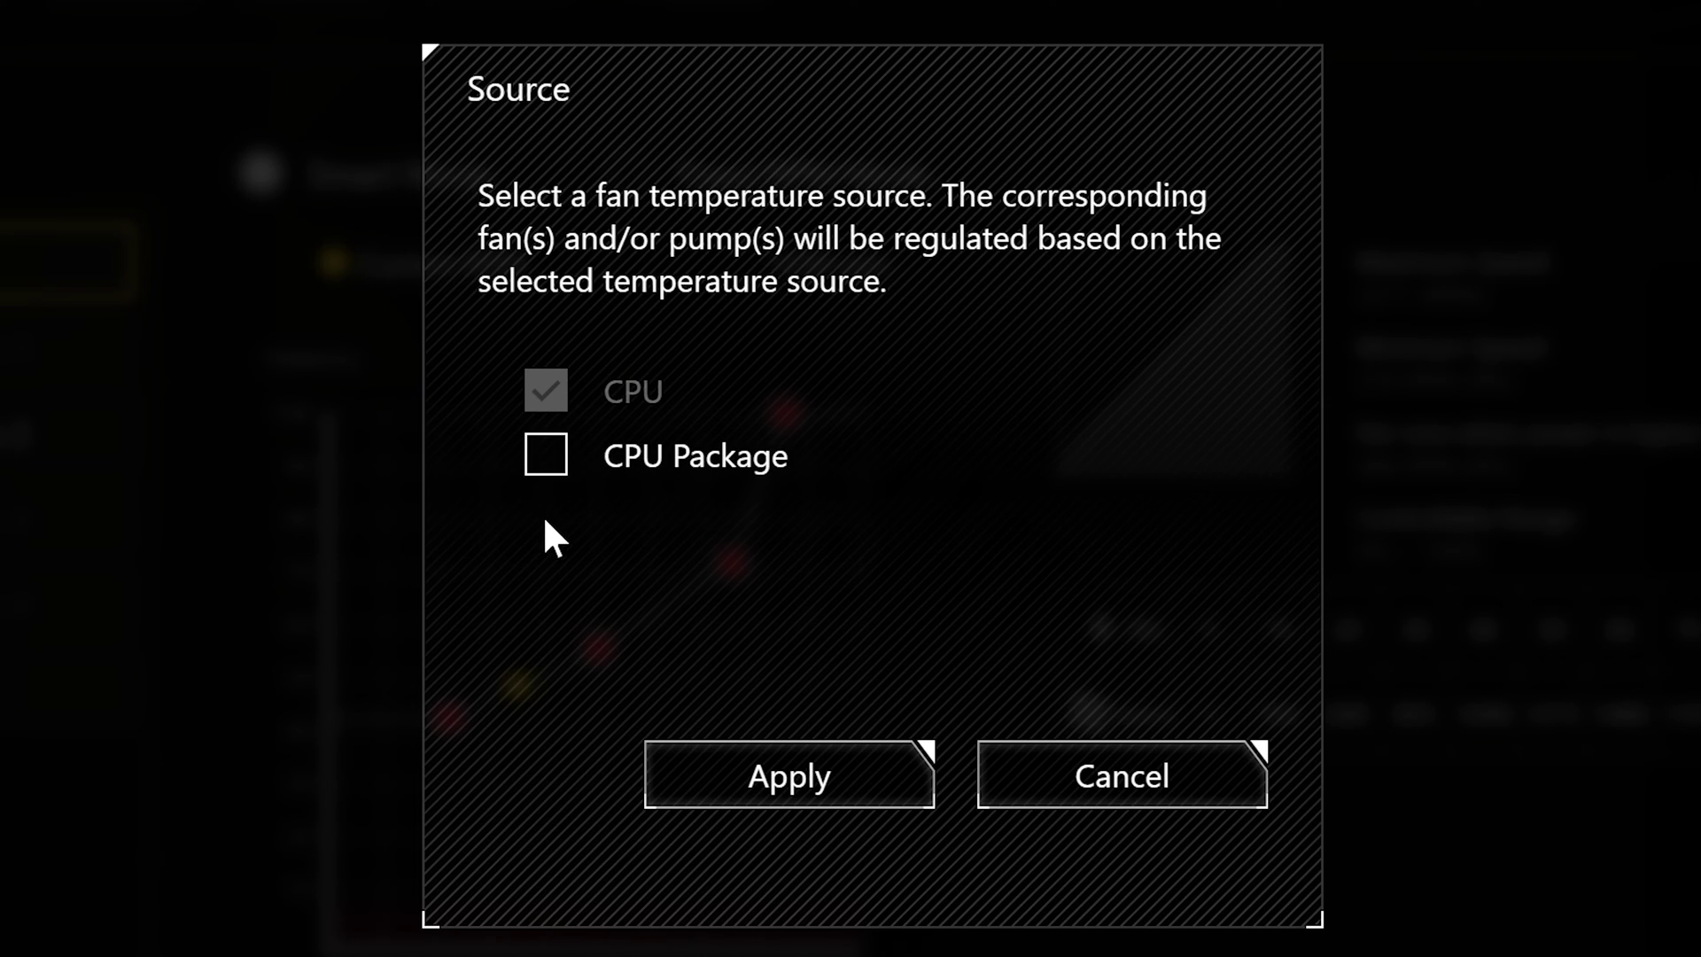
{"action": "left_click", "coordinate": [550, 468]}
{"action": "left_click", "coordinate": [544, 396]}
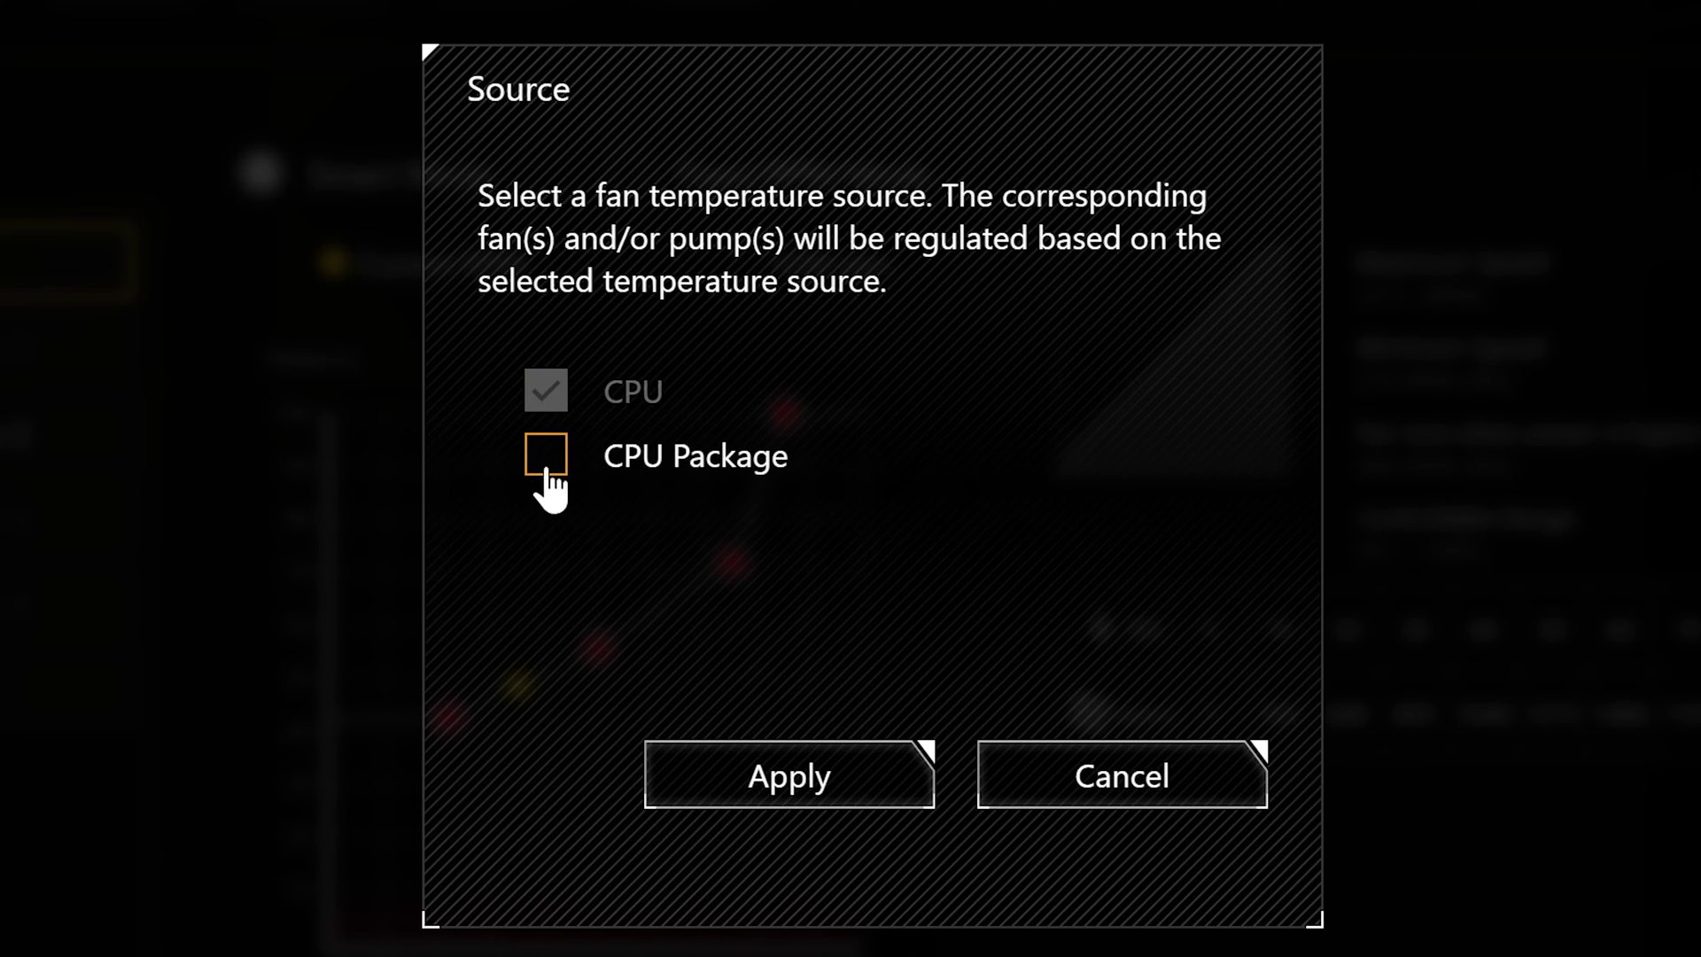
{"action": "left_click", "coordinate": [549, 469]}
{"action": "left_click", "coordinate": [542, 397]}
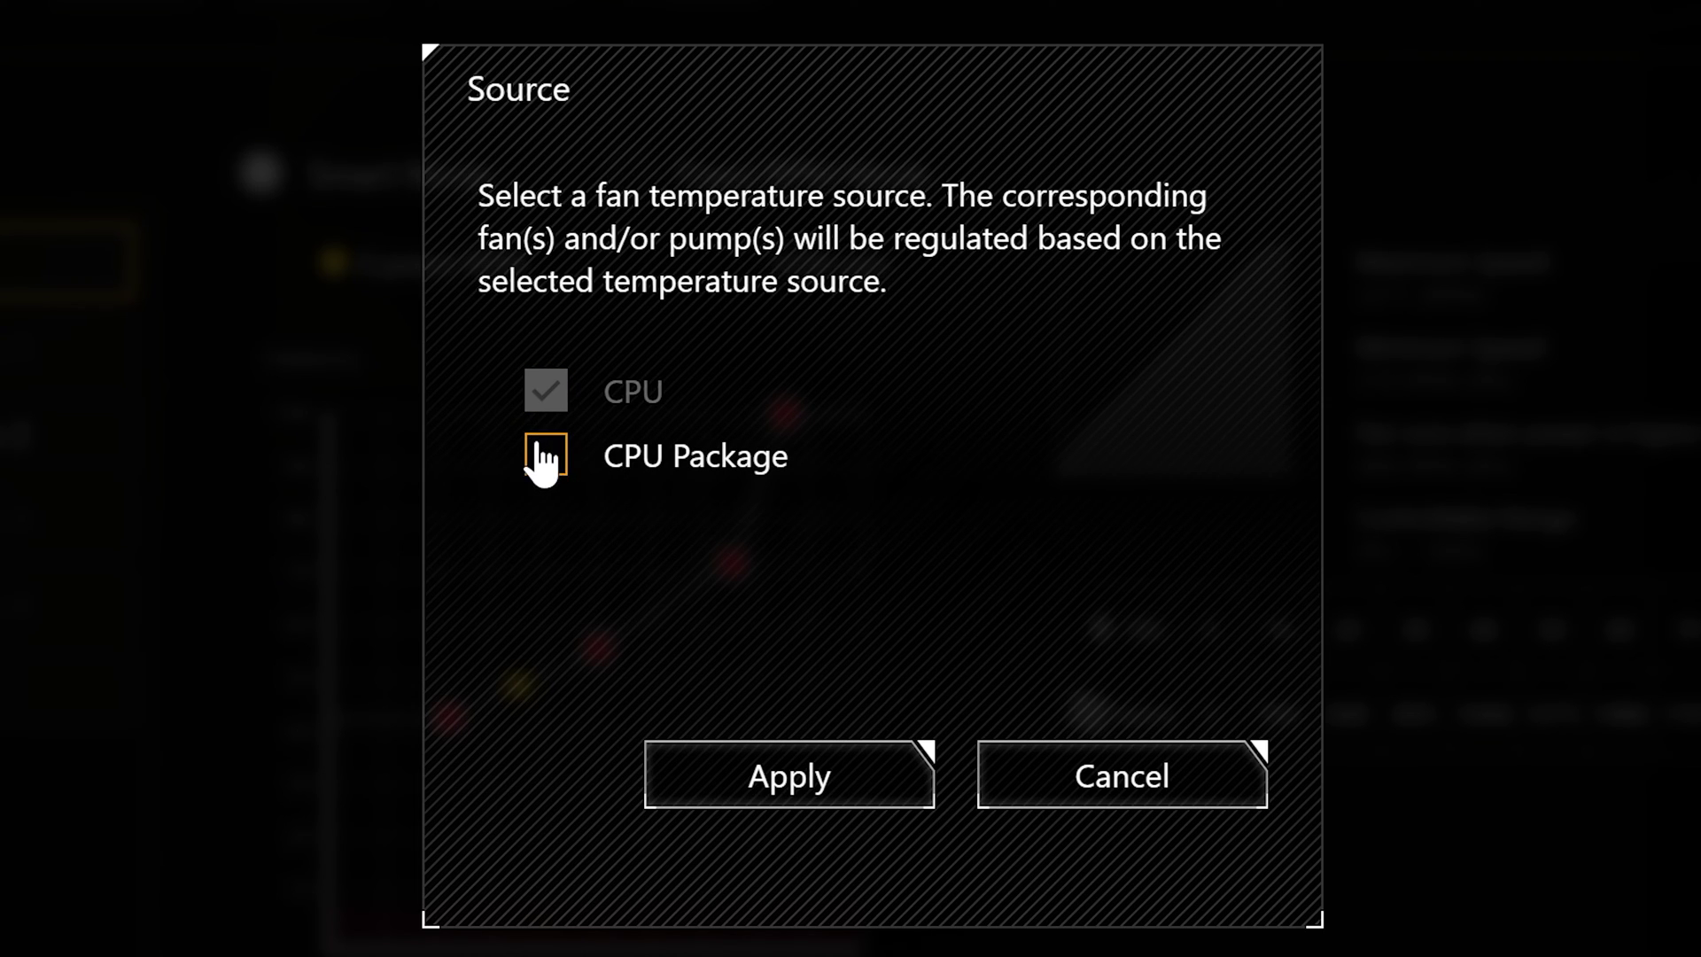
{"action": "left_click", "coordinate": [534, 462]}
{"action": "left_click", "coordinate": [804, 777]}
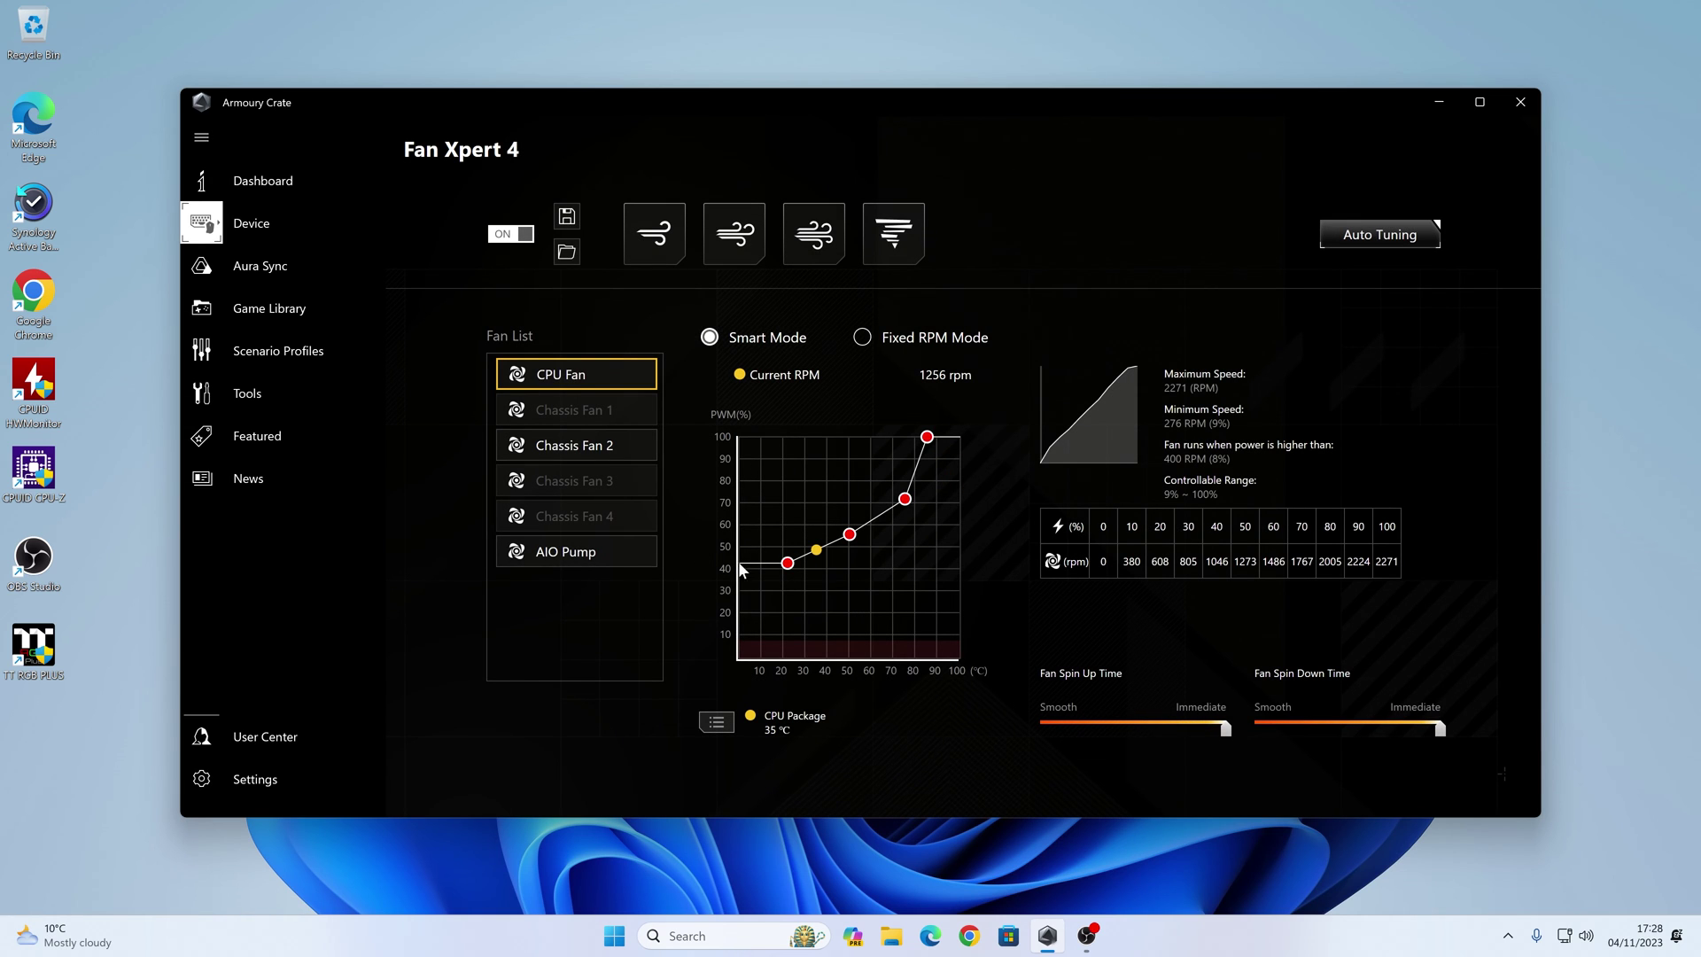
- Select Chassis Fan 2 and lower its first curve point to about 14% at 40 °C, then to 0% at about 55 °C
{"action": "left_click", "coordinate": [555, 453]}
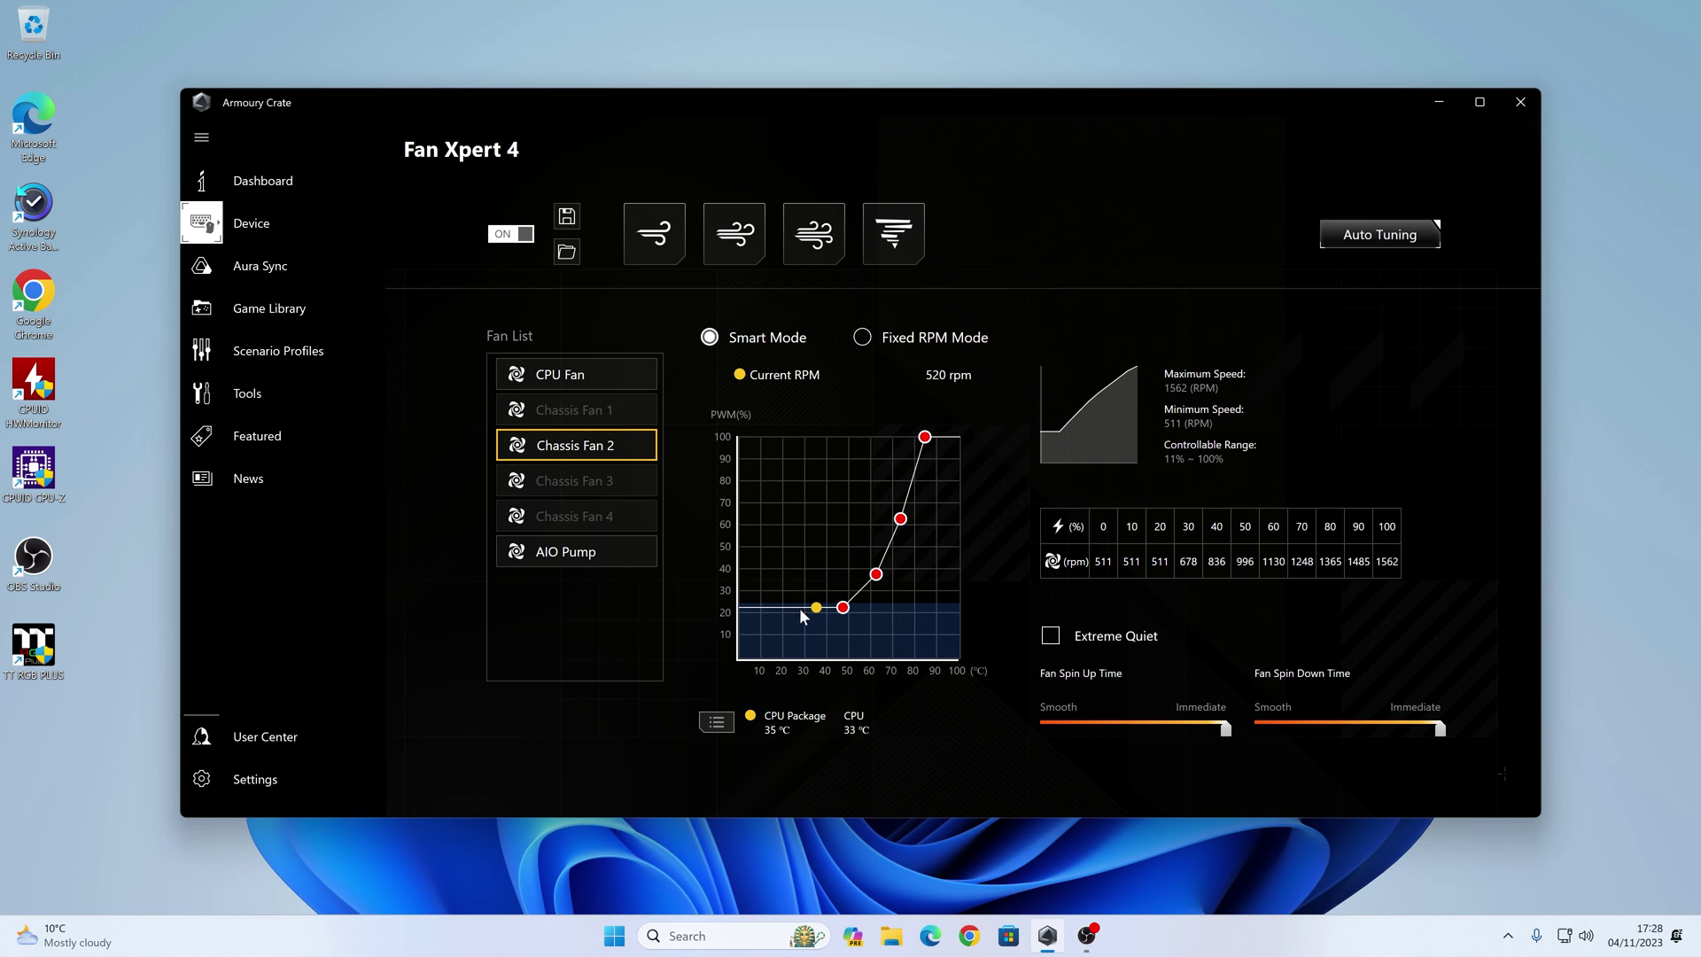
{"action": "left_click_drag", "start_coordinate": [842, 607], "coordinate": [827, 625]}
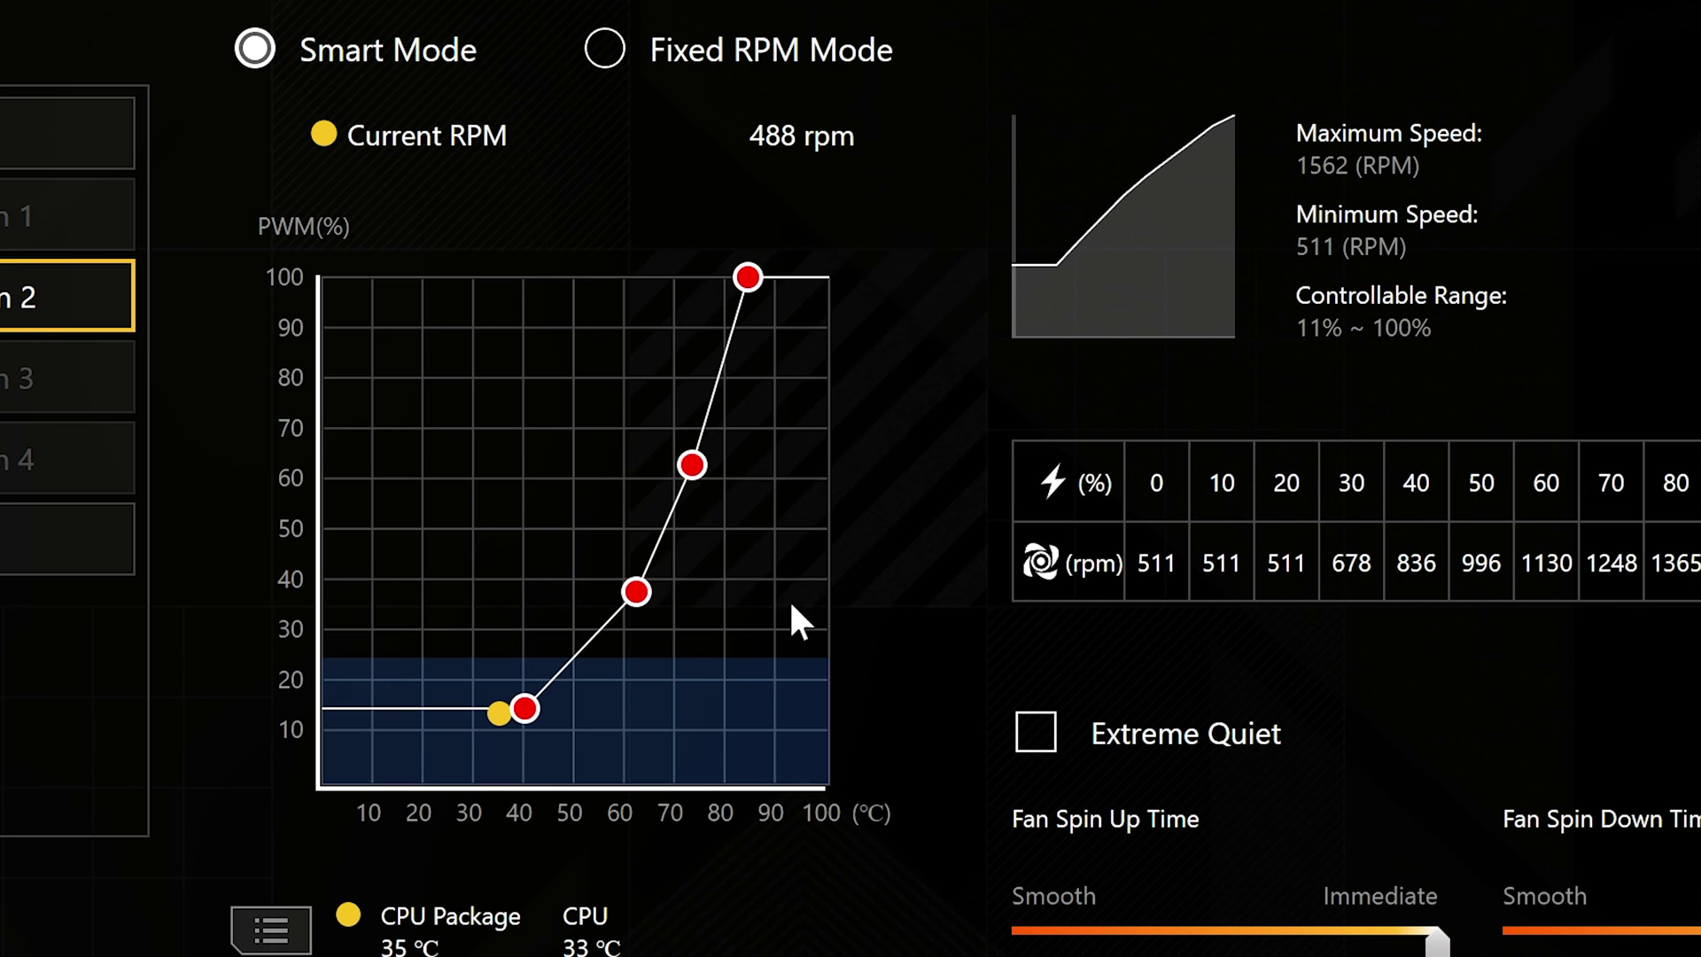
{"action": "left_click_drag", "start_coordinate": [518, 715], "coordinate": [586, 776]}
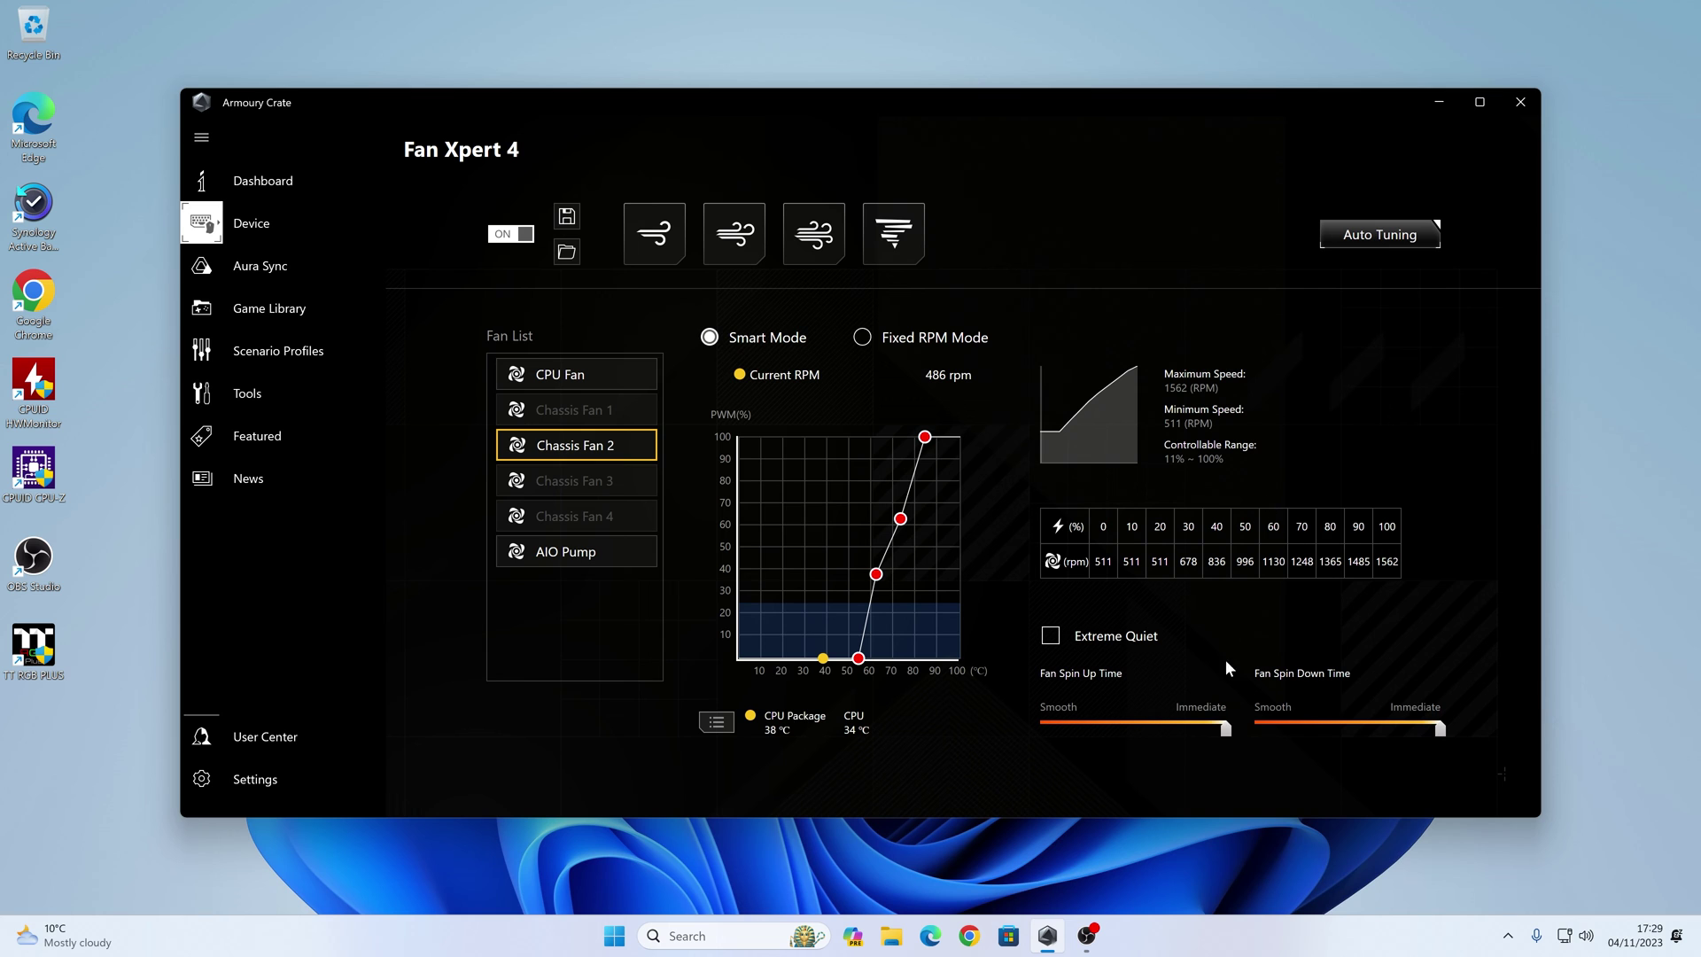
- Raise Chassis Fan 2's first curve point to about 21% at 29 °C, then to about 25% at 39 °C
{"action": "left_click_drag", "start_coordinate": [850, 662], "coordinate": [804, 609]}
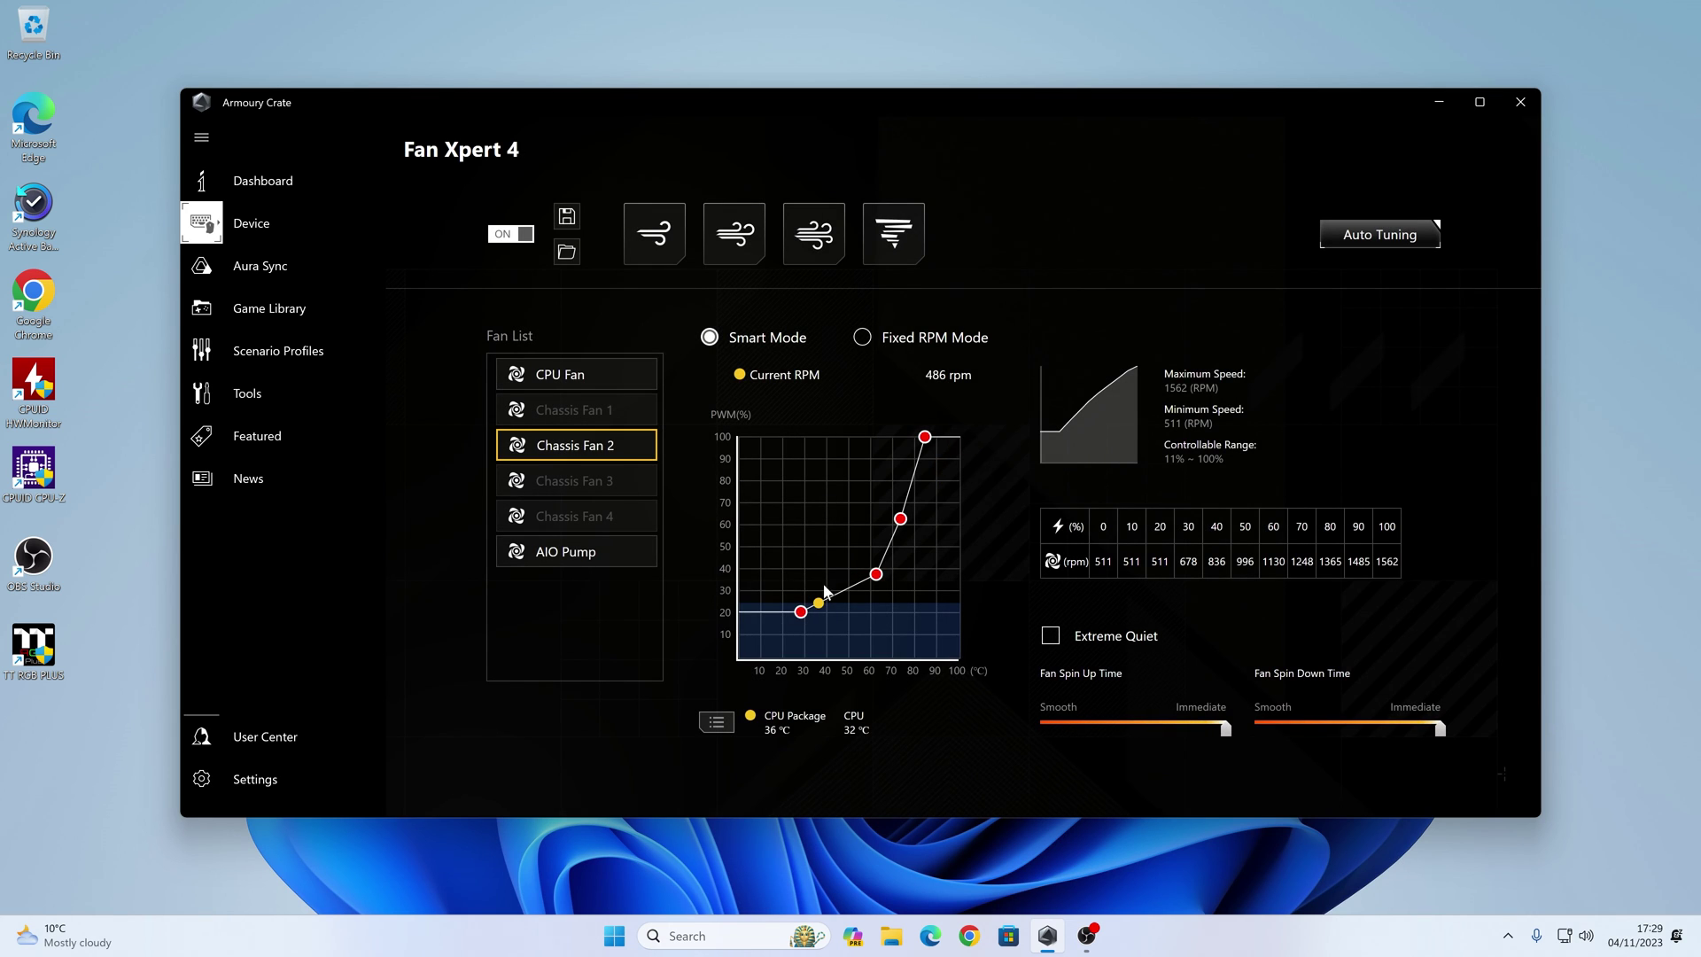
{"action": "mouse_move", "coordinate": [802, 613]}
{"action": "left_click_drag", "start_coordinate": [802, 611], "coordinate": [824, 601]}
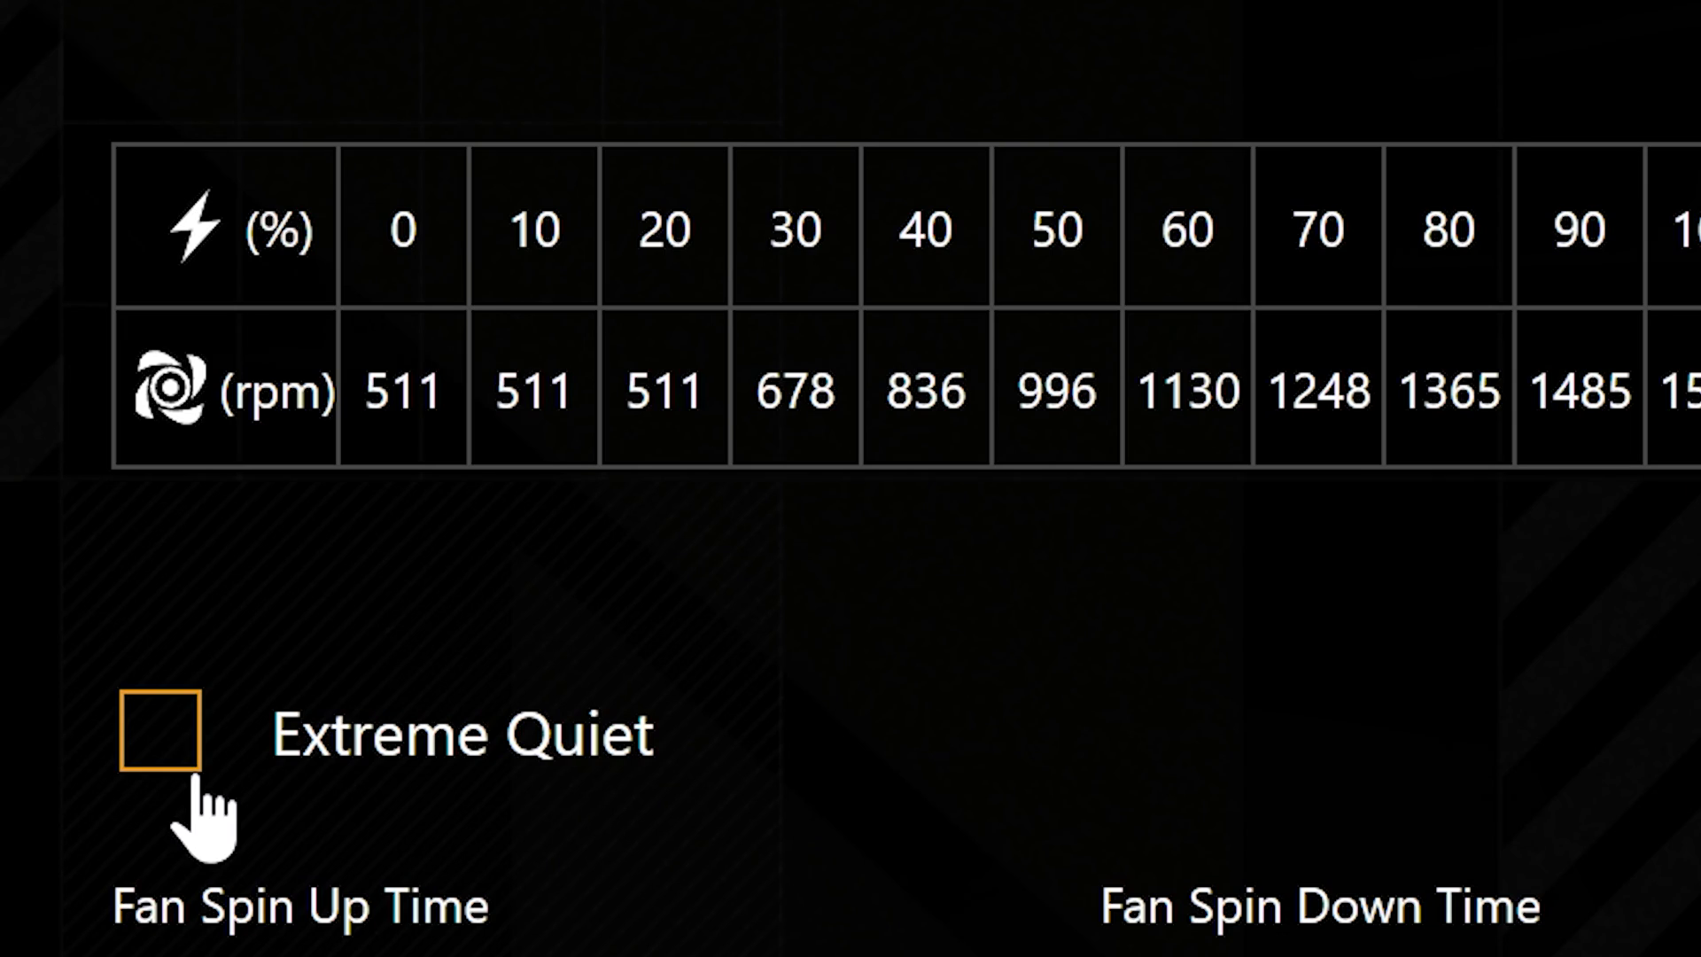
- Enable Extreme Quiet for Chassis Fan 2 and lower its first curve point to 18% at 25 °C
{"action": "mouse_move", "coordinate": [1047, 639]}
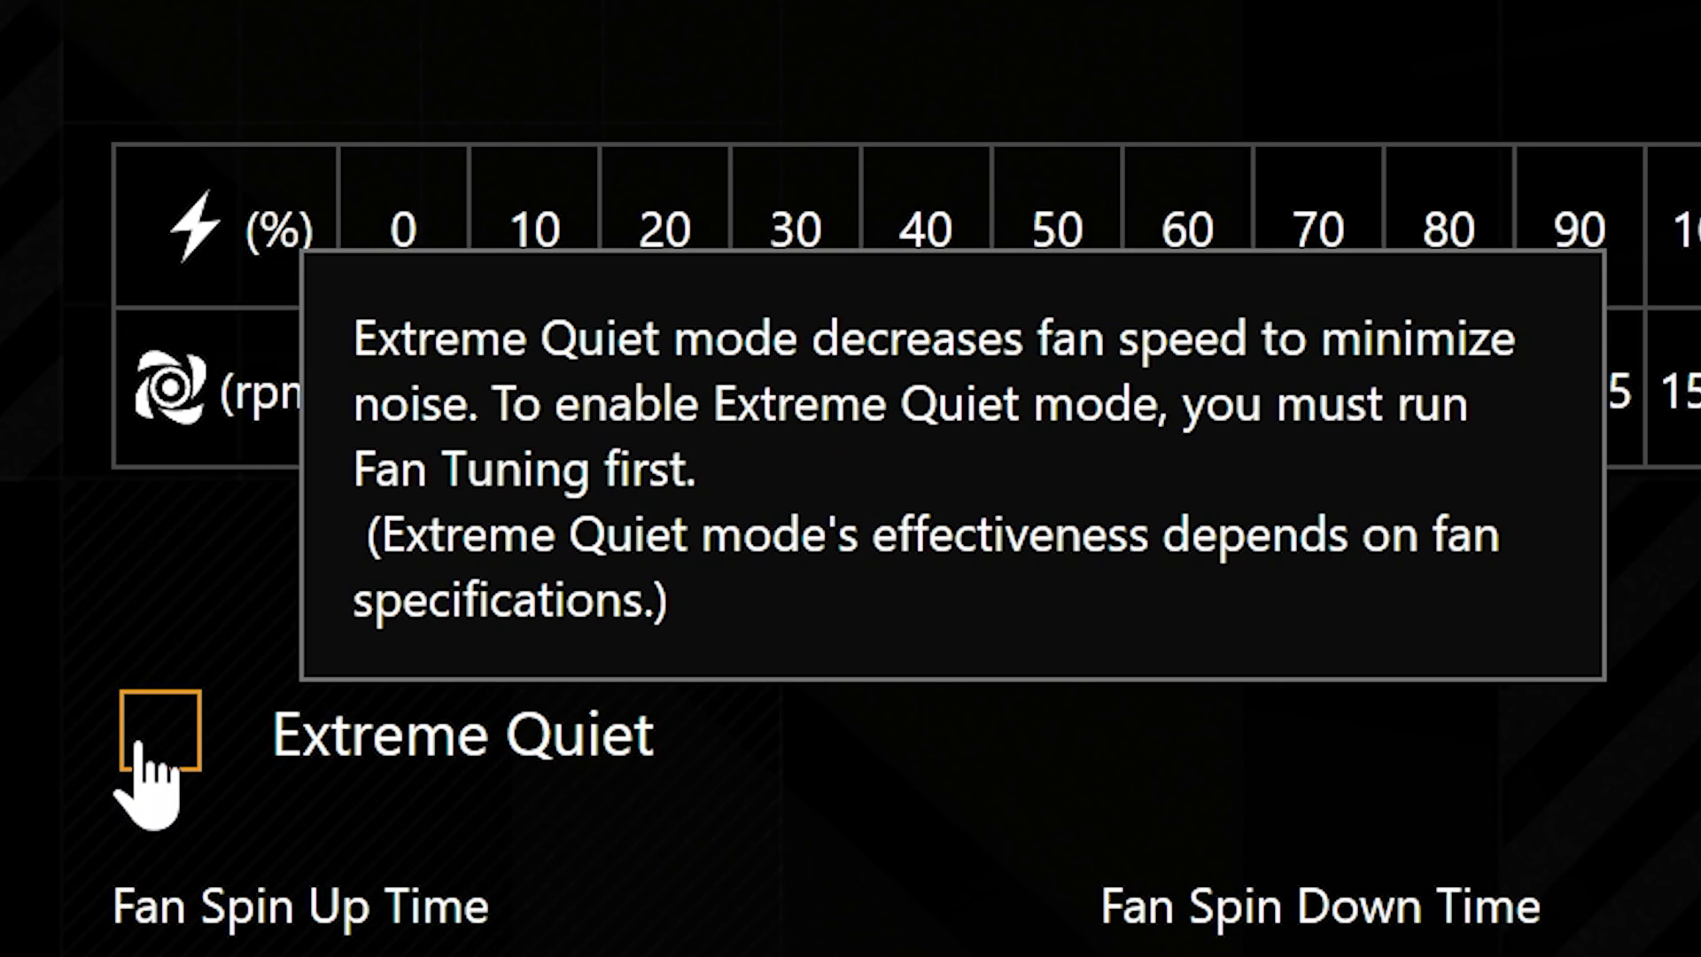
{"action": "left_click", "coordinate": [142, 742]}
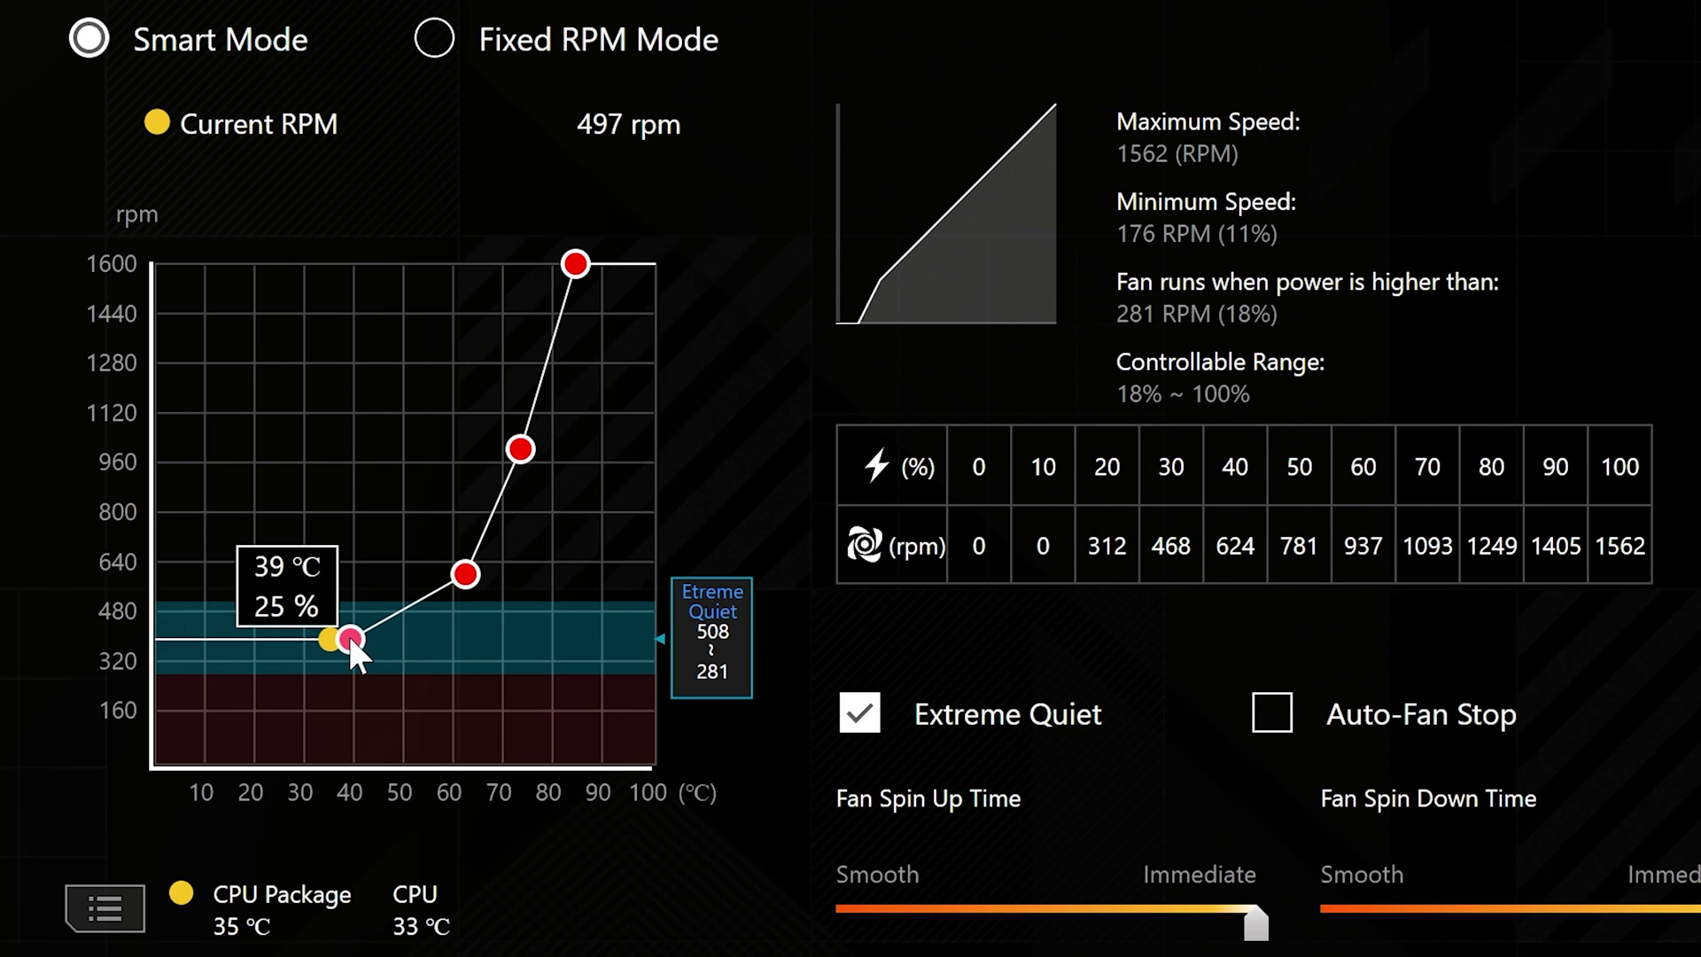
{"action": "left_click_drag", "start_coordinate": [825, 605], "coordinate": [793, 653]}
{"action": "left_click_drag", "start_coordinate": [279, 751], "coordinate": [289, 714]}
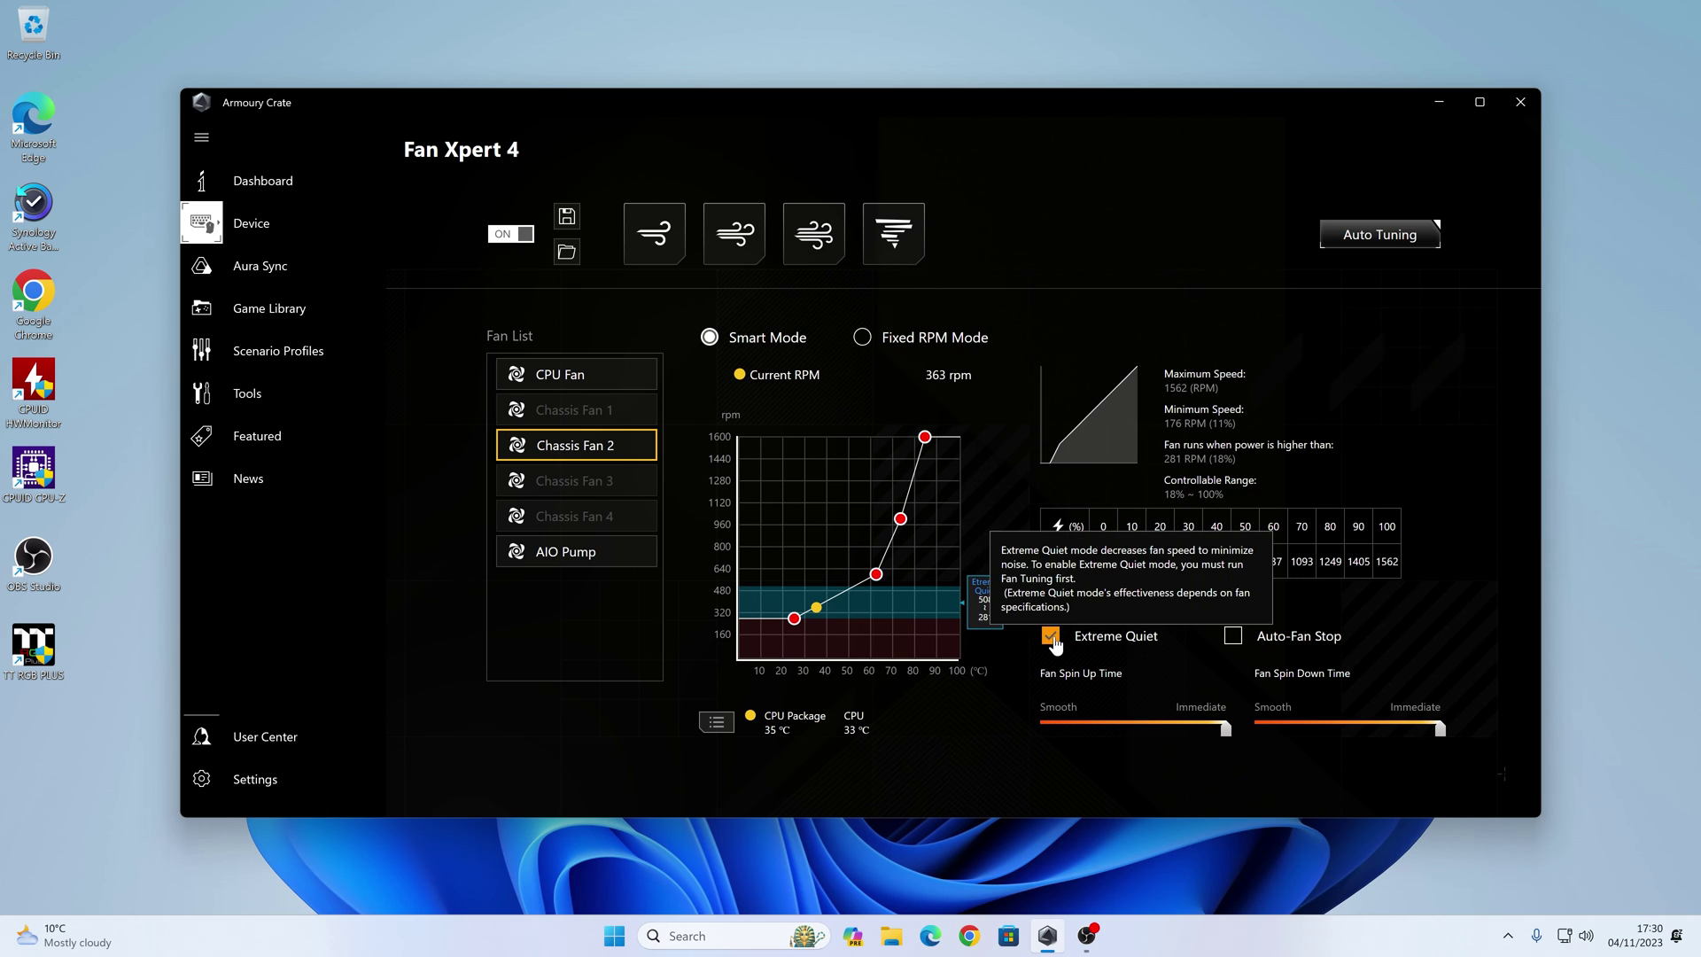
- Move Chassis Fan 2's first curve point to about 400 rpm at 45 °C and enable Auto-Fan Stop
{"action": "mouse_move", "coordinate": [796, 622]}
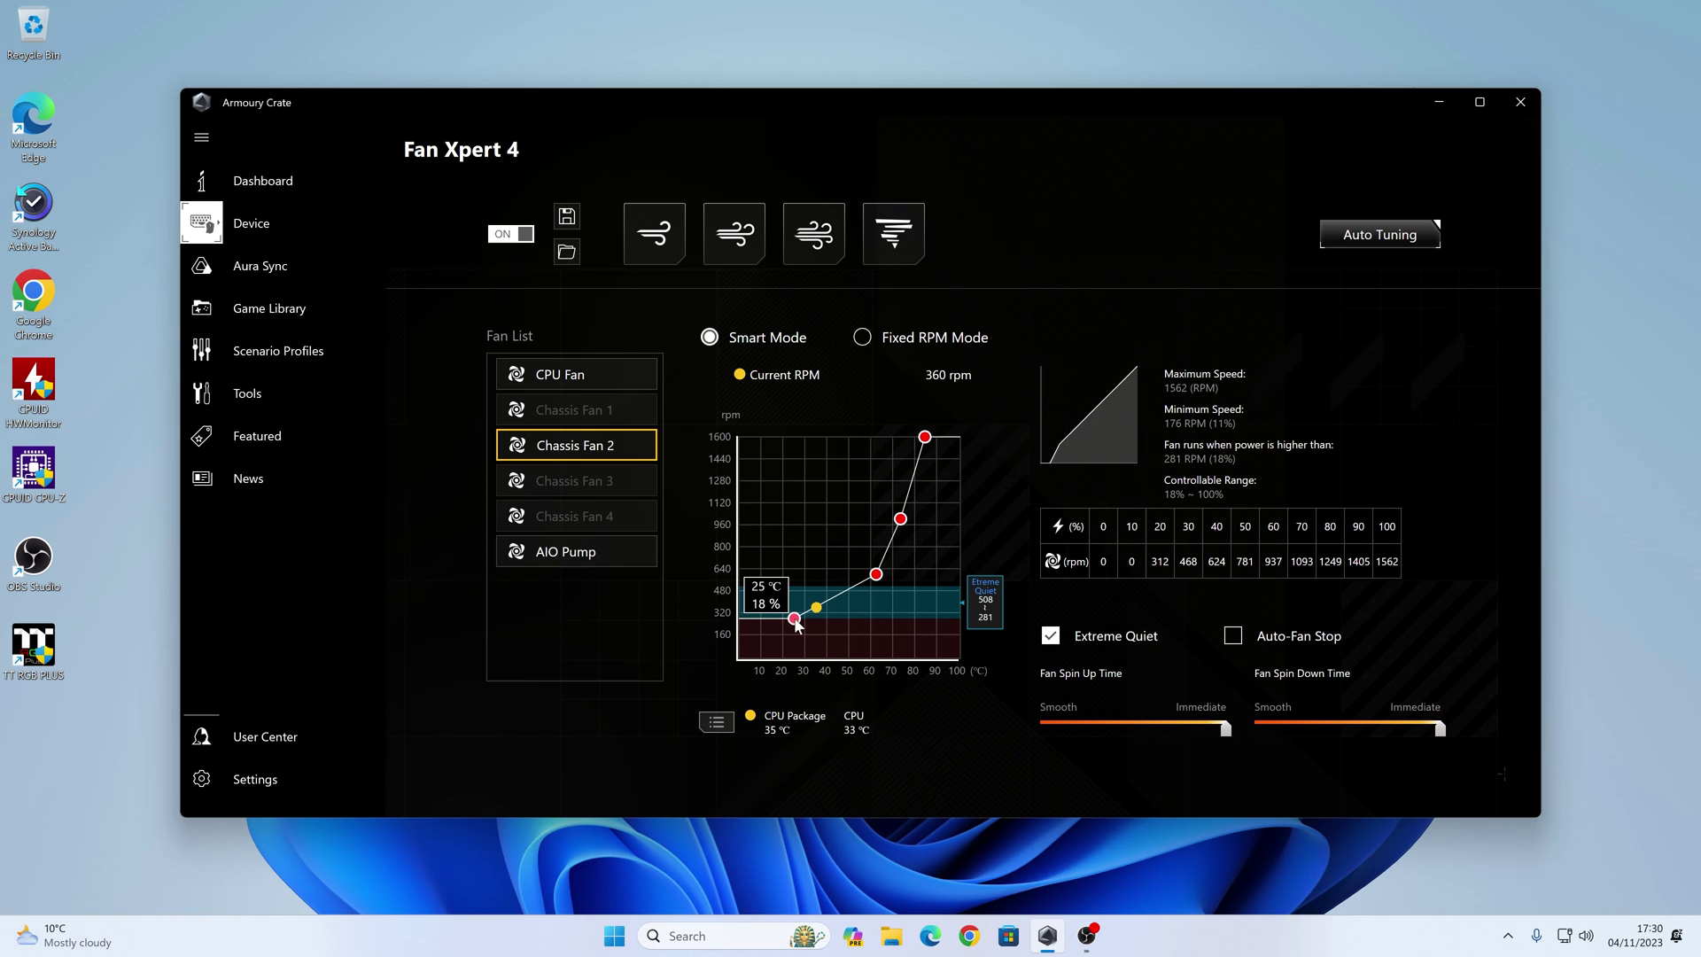
{"action": "left_click_drag", "start_coordinate": [796, 622], "coordinate": [836, 605]}
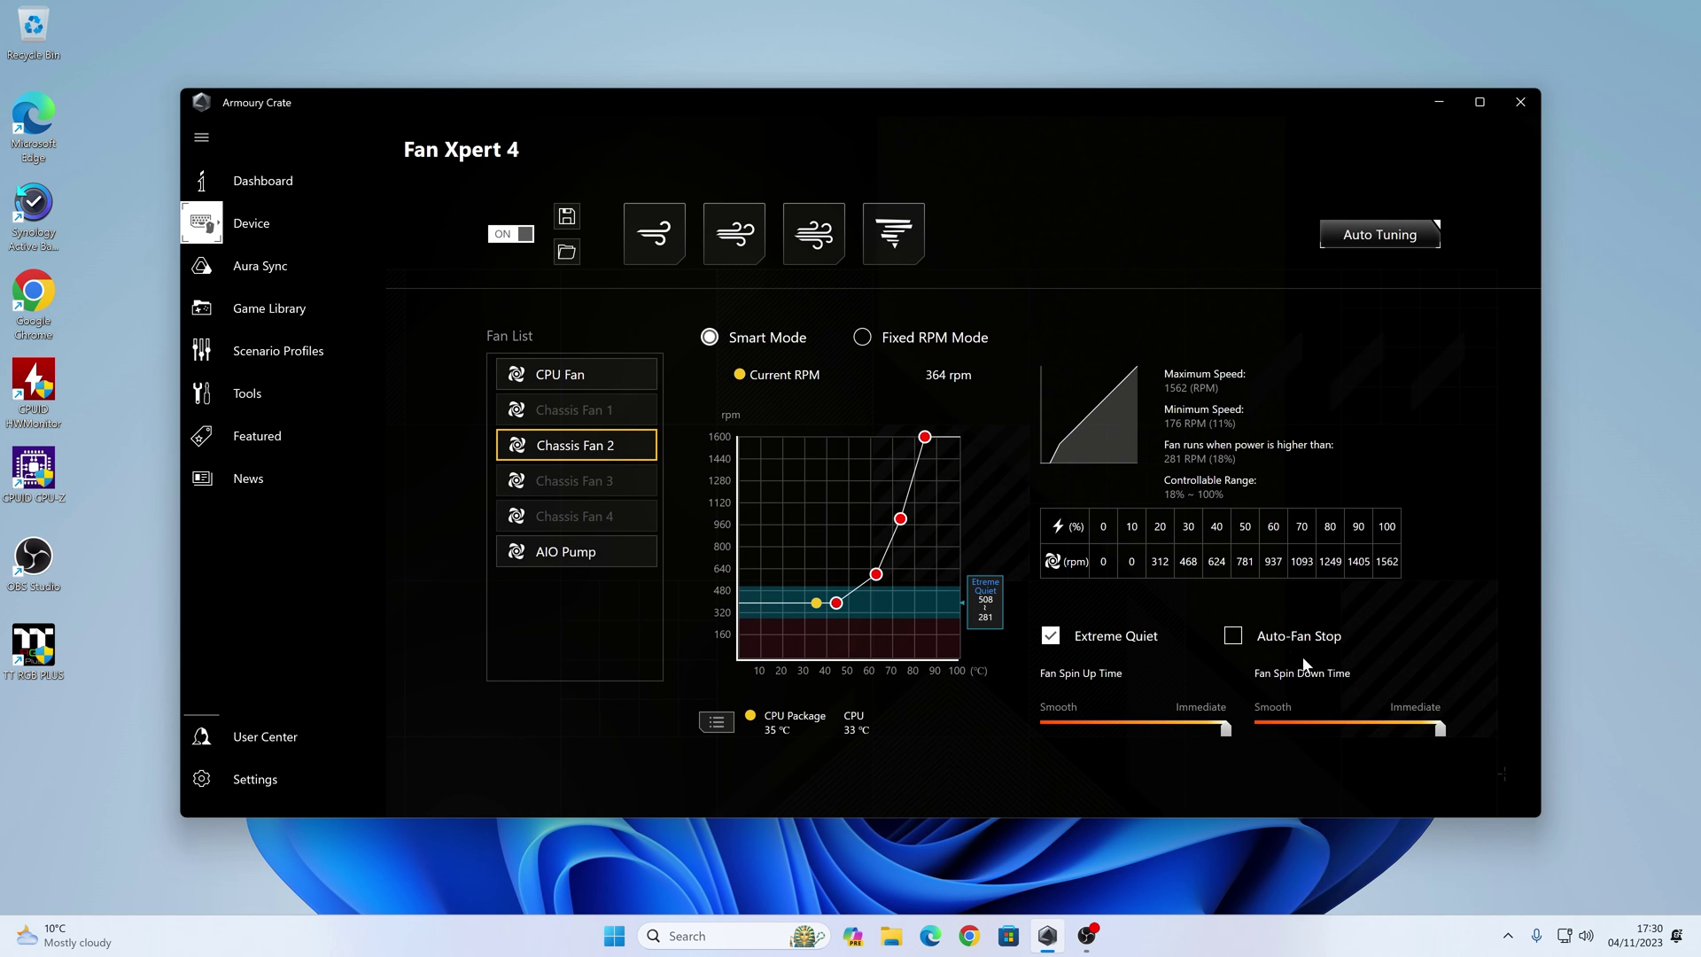
{"action": "left_click", "coordinate": [1234, 640]}
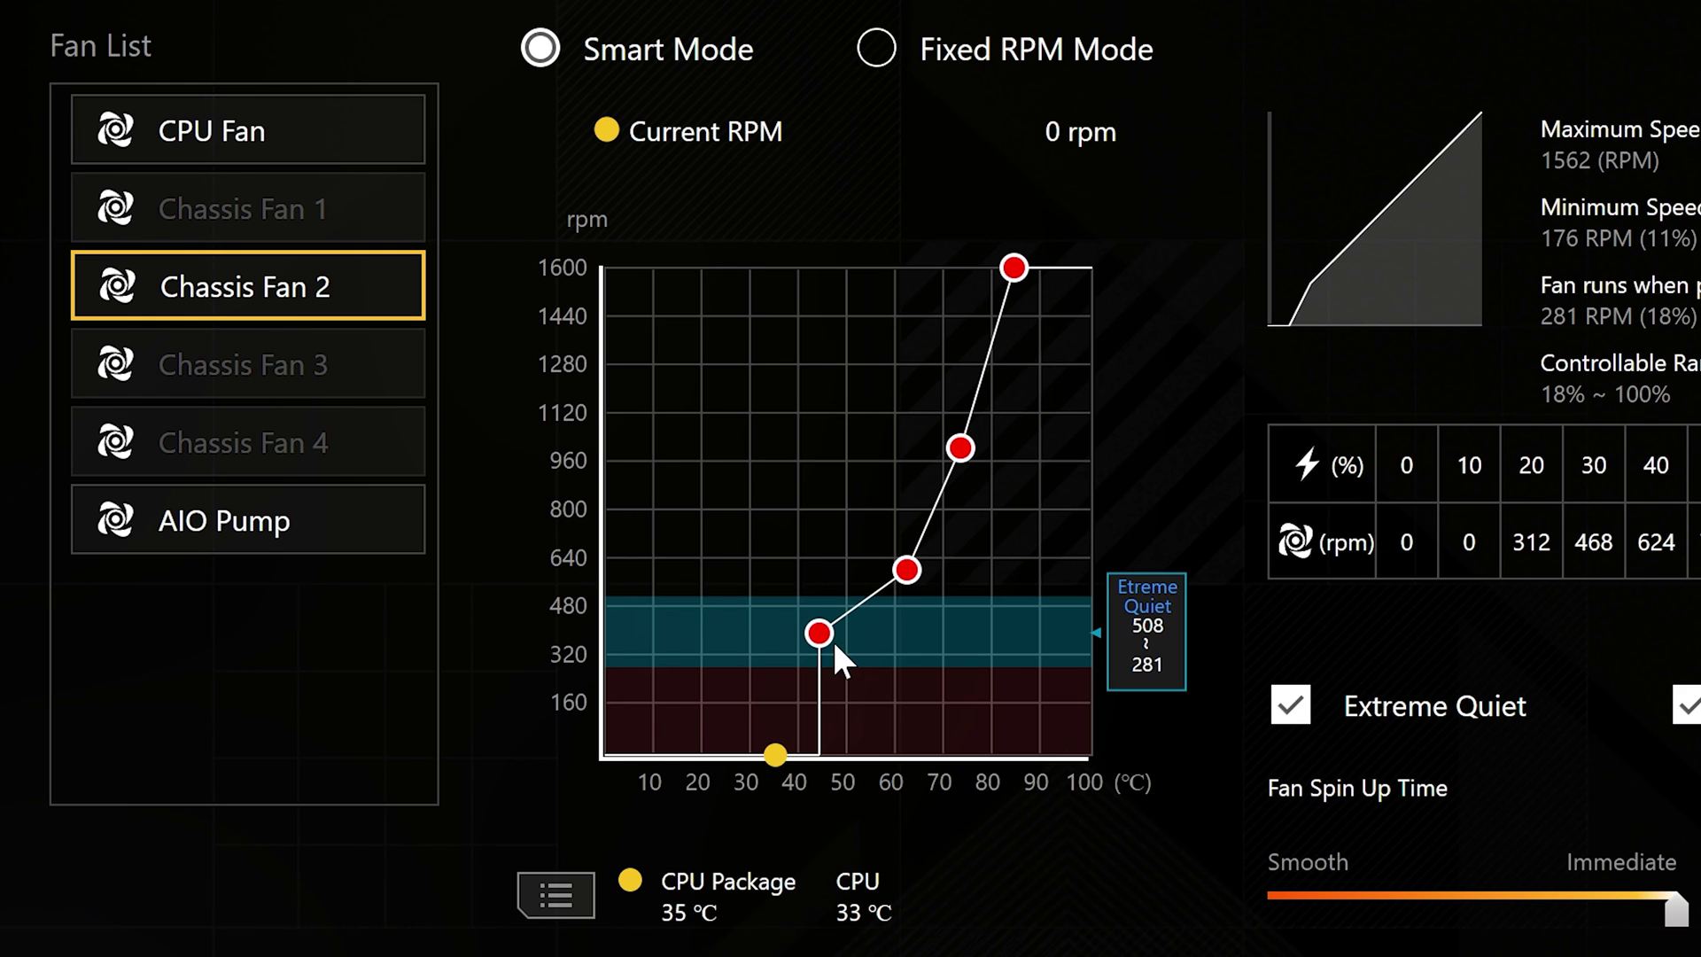
- Shift Chassis Fan 2's first curve point to about 27 °C at 19%, and fine-tune it to about 29 °C at 22%
{"action": "mouse_move", "coordinate": [840, 612]}
{"action": "left_click_drag", "start_coordinate": [819, 633], "coordinate": [733, 658]}
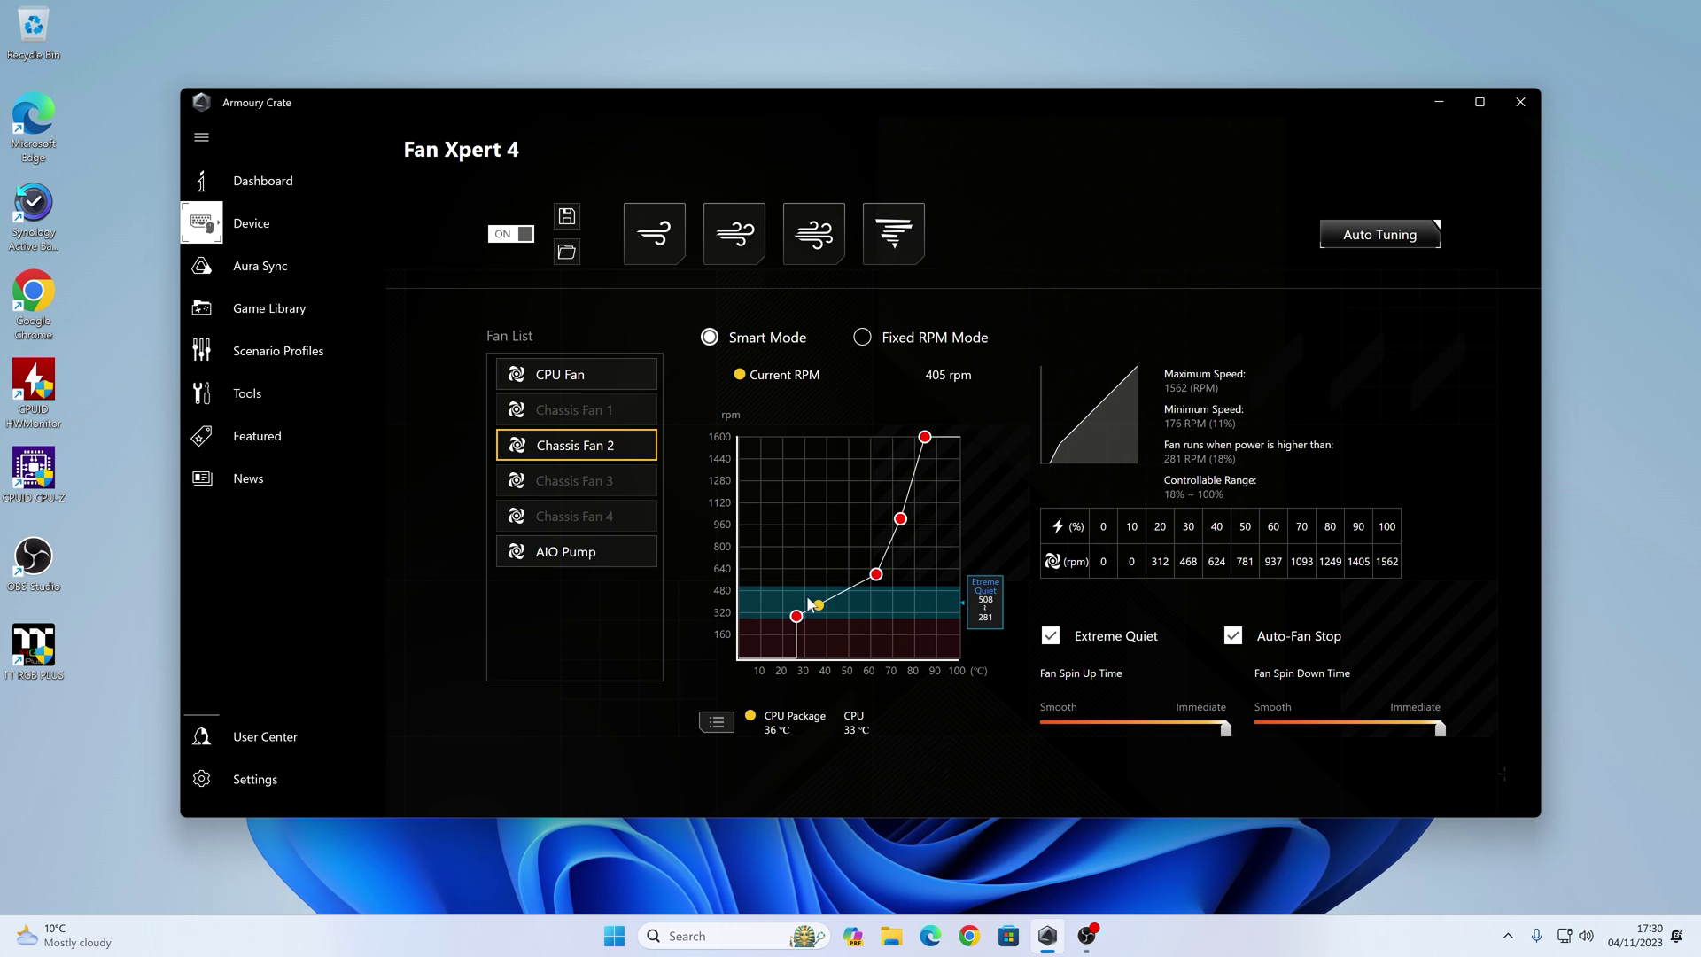
{"action": "mouse_move", "coordinate": [797, 616]}
{"action": "left_click_drag", "start_coordinate": [797, 617], "coordinate": [801, 610]}
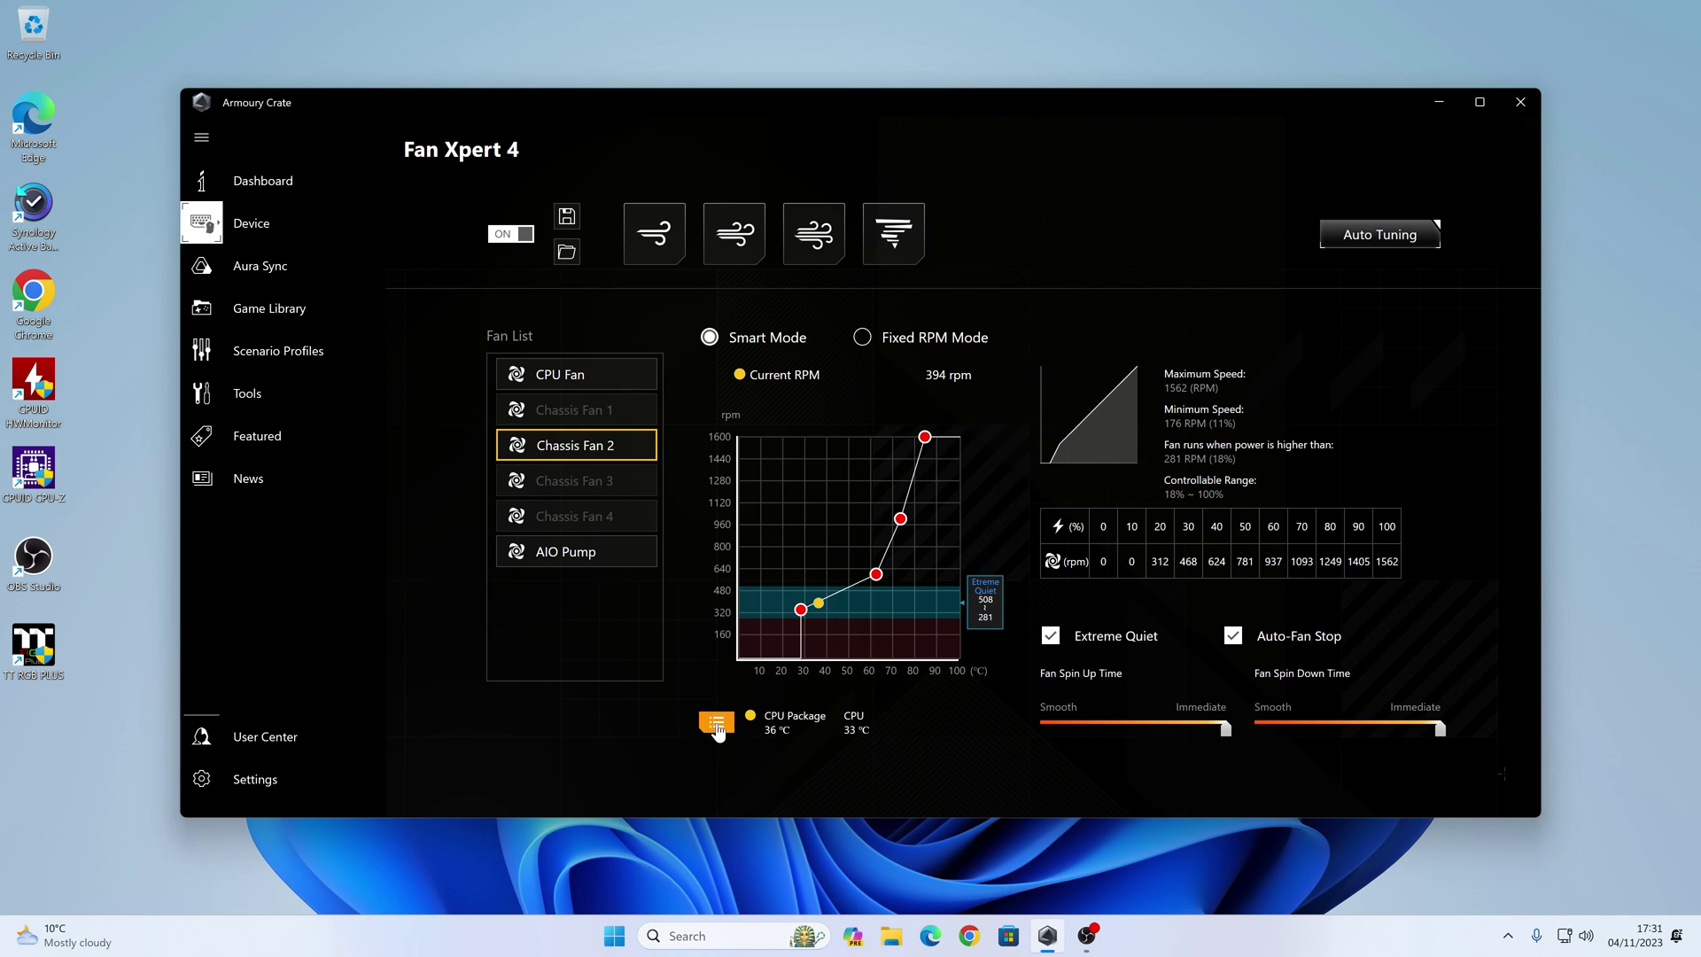
- Try Motherboard as Chassis Fan 2's temperature source, then restore and apply CPU and CPU Package as the sources
{"action": "left_click", "coordinate": [716, 724]}
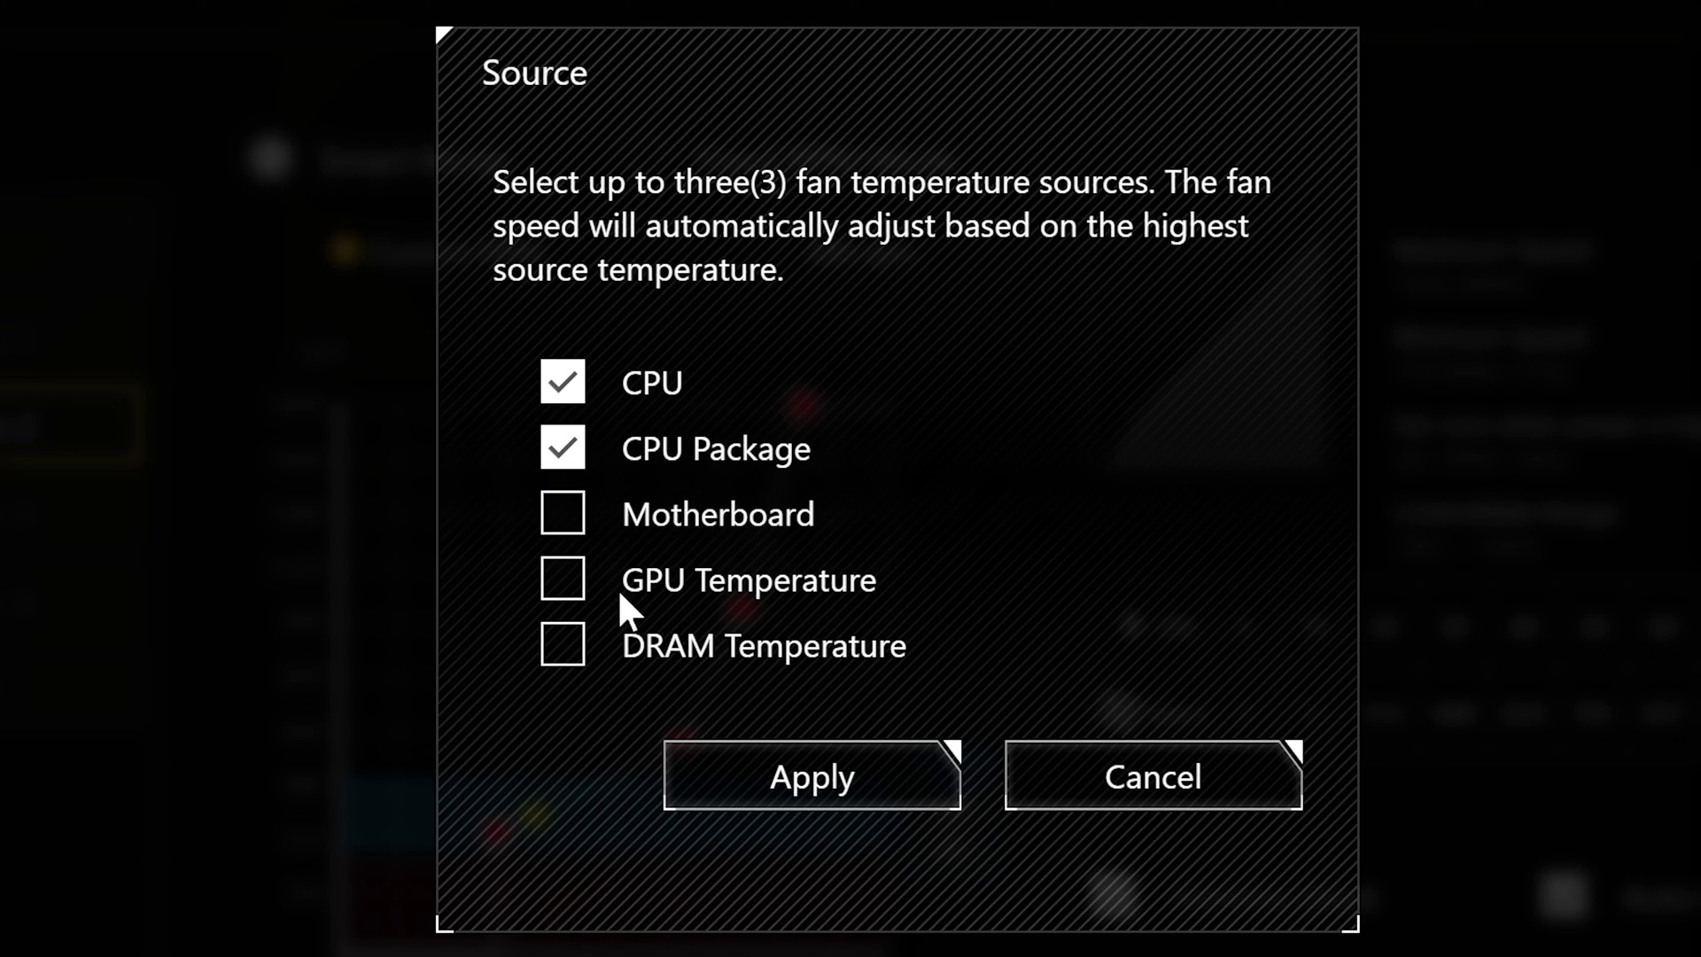
{"action": "left_click", "coordinate": [1129, 800]}
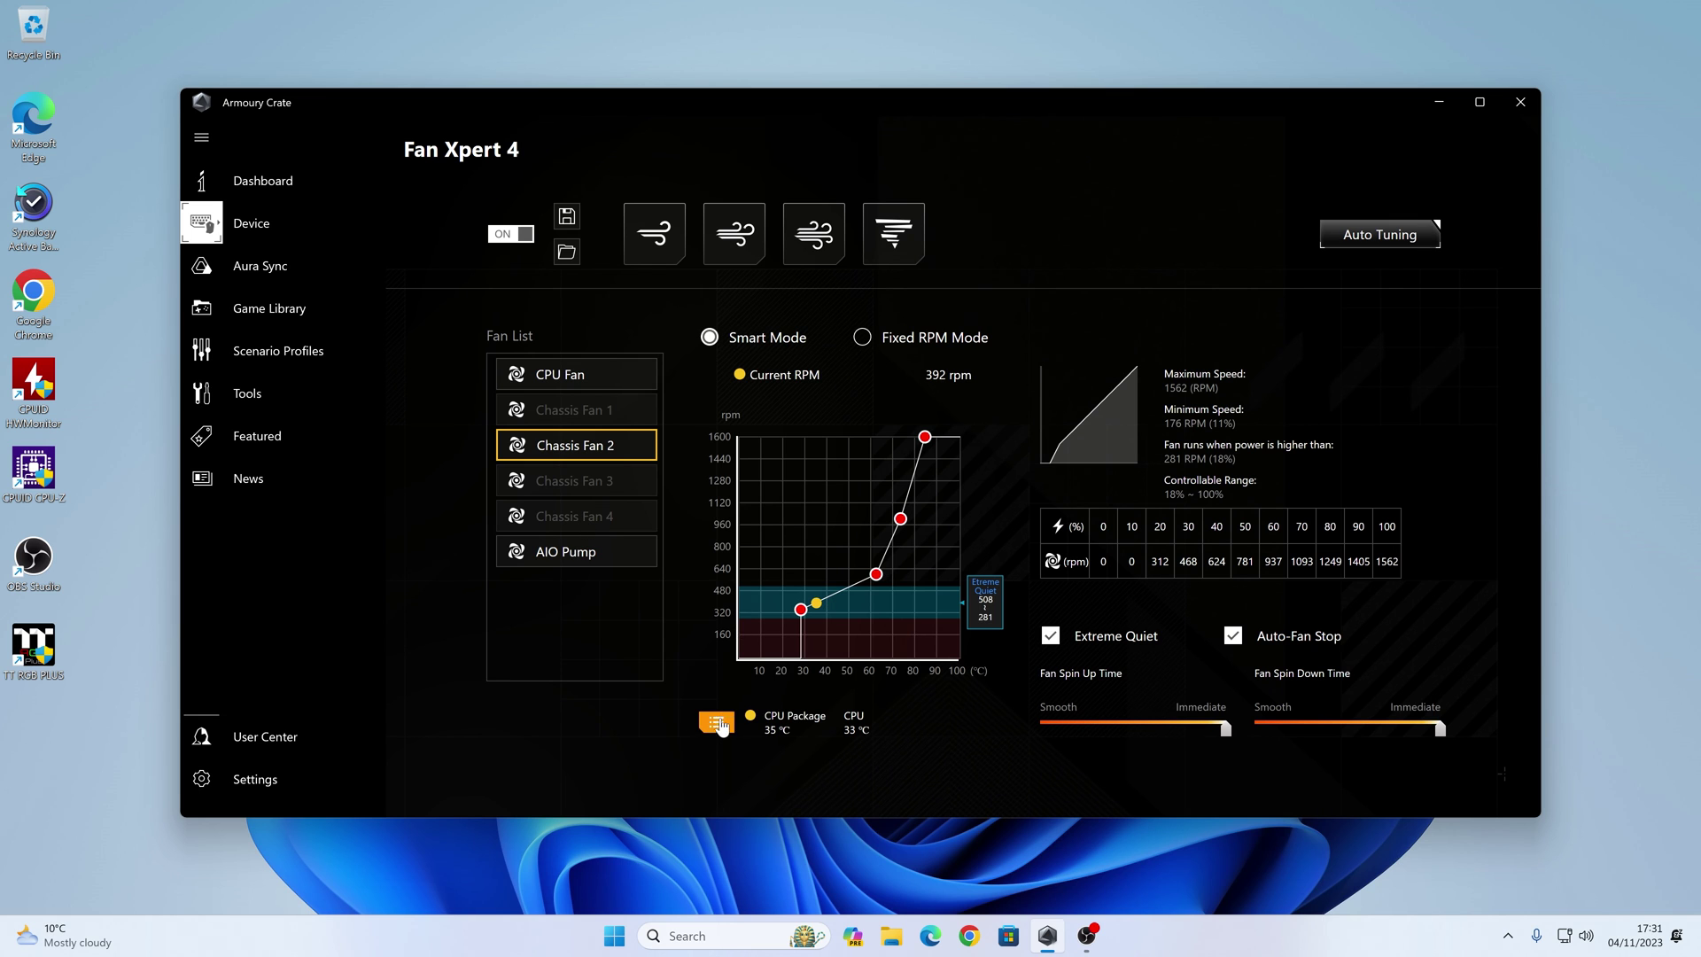
{"action": "left_click", "coordinate": [718, 724]}
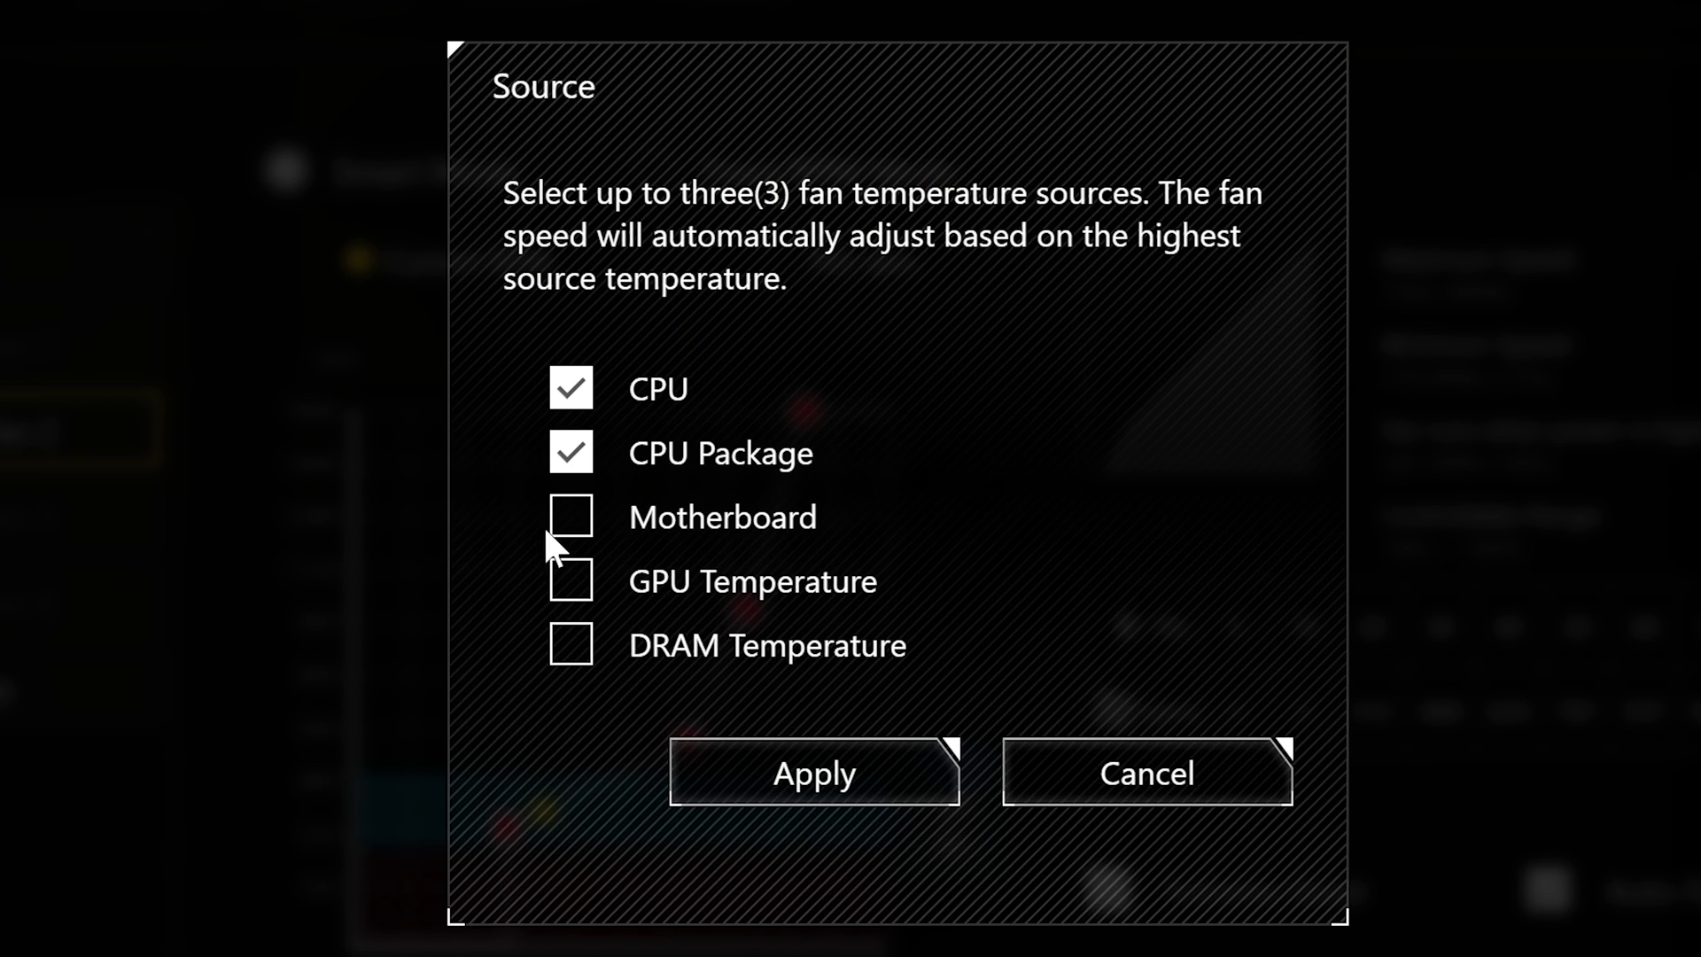
{"action": "left_click", "coordinate": [553, 523]}
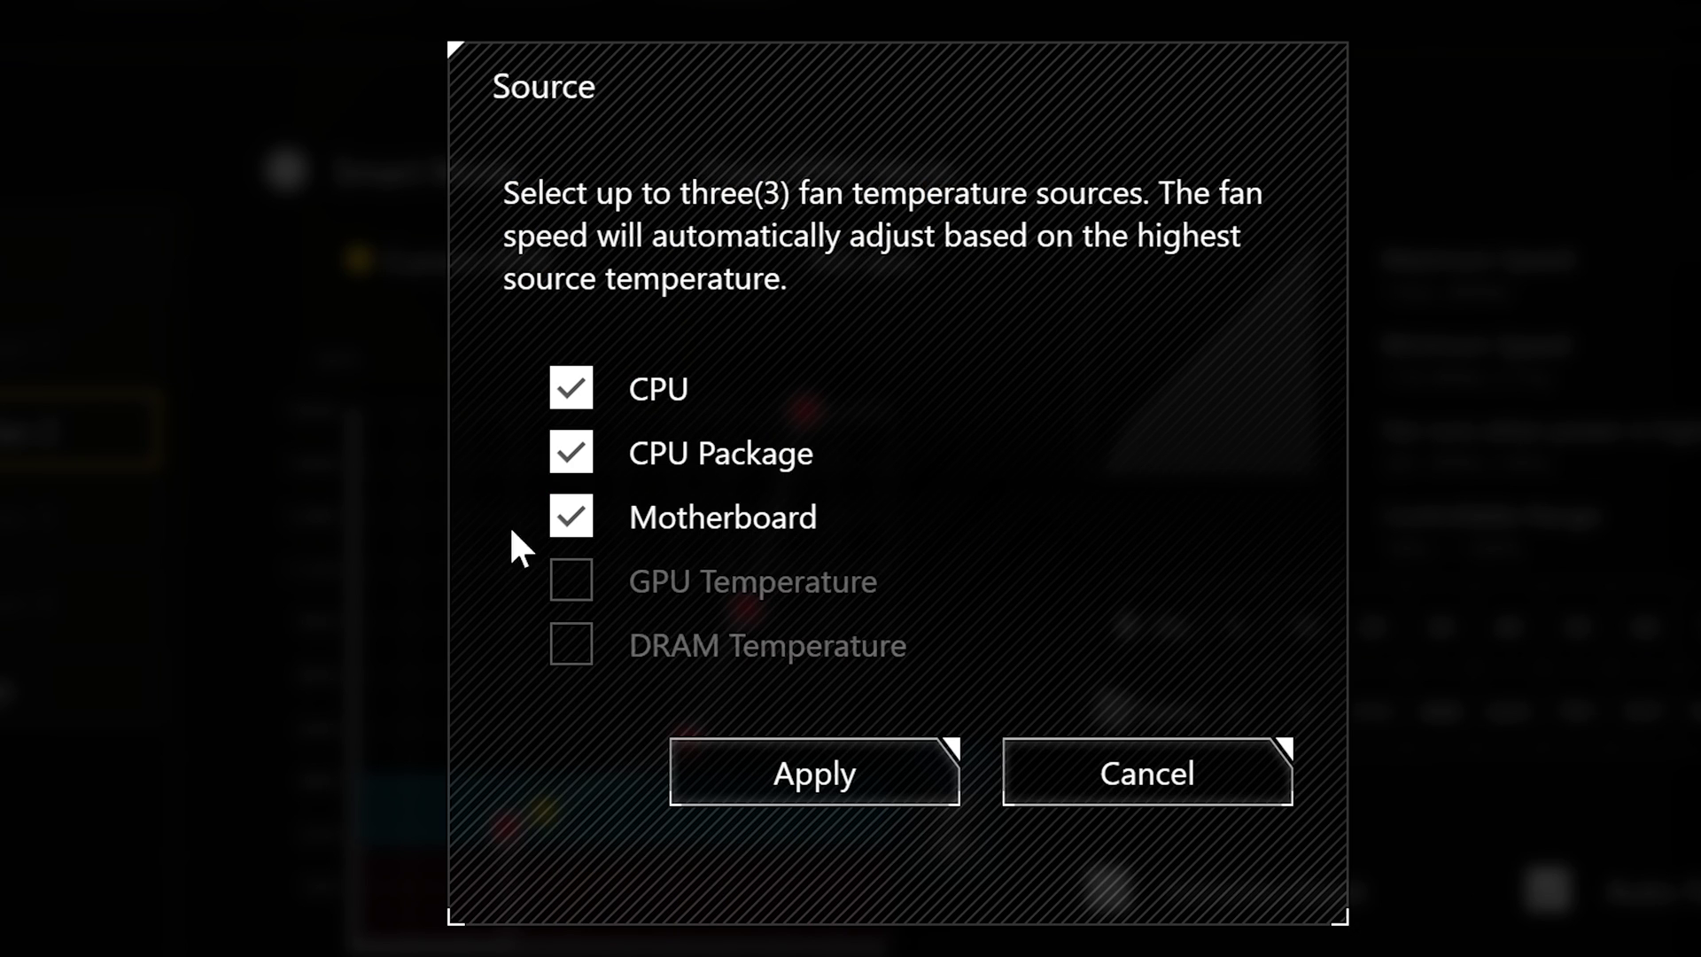
{"action": "left_click", "coordinate": [570, 450]}
{"action": "left_click", "coordinate": [570, 390]}
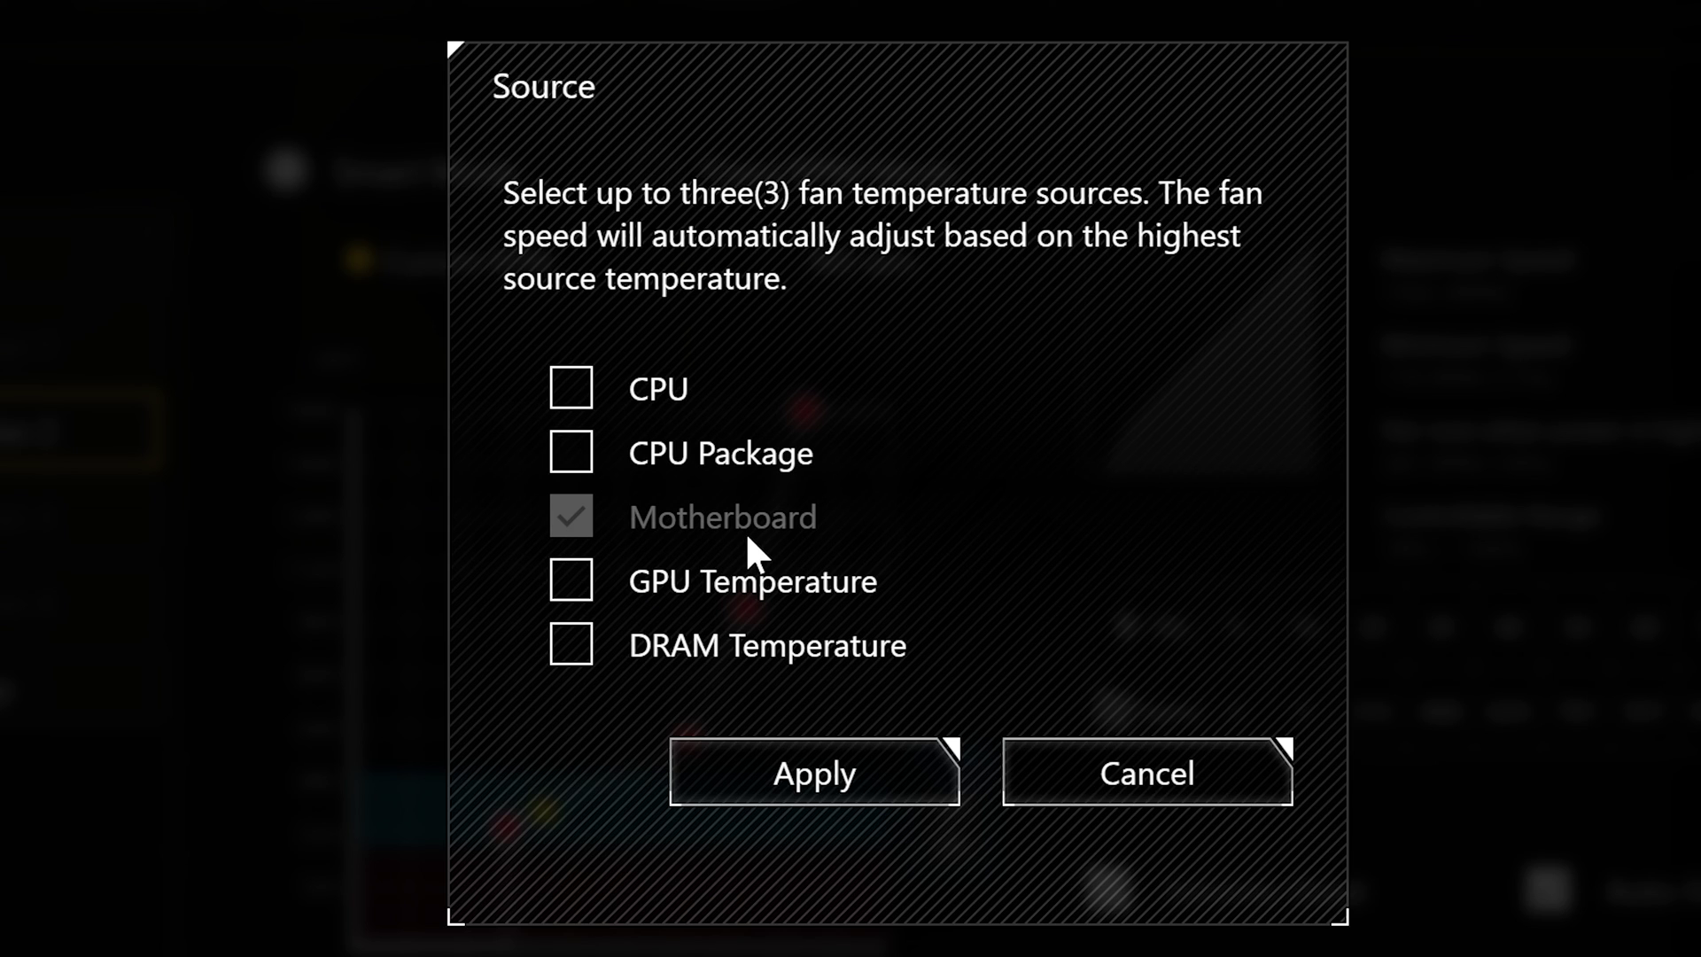
{"action": "left_click", "coordinate": [575, 398]}
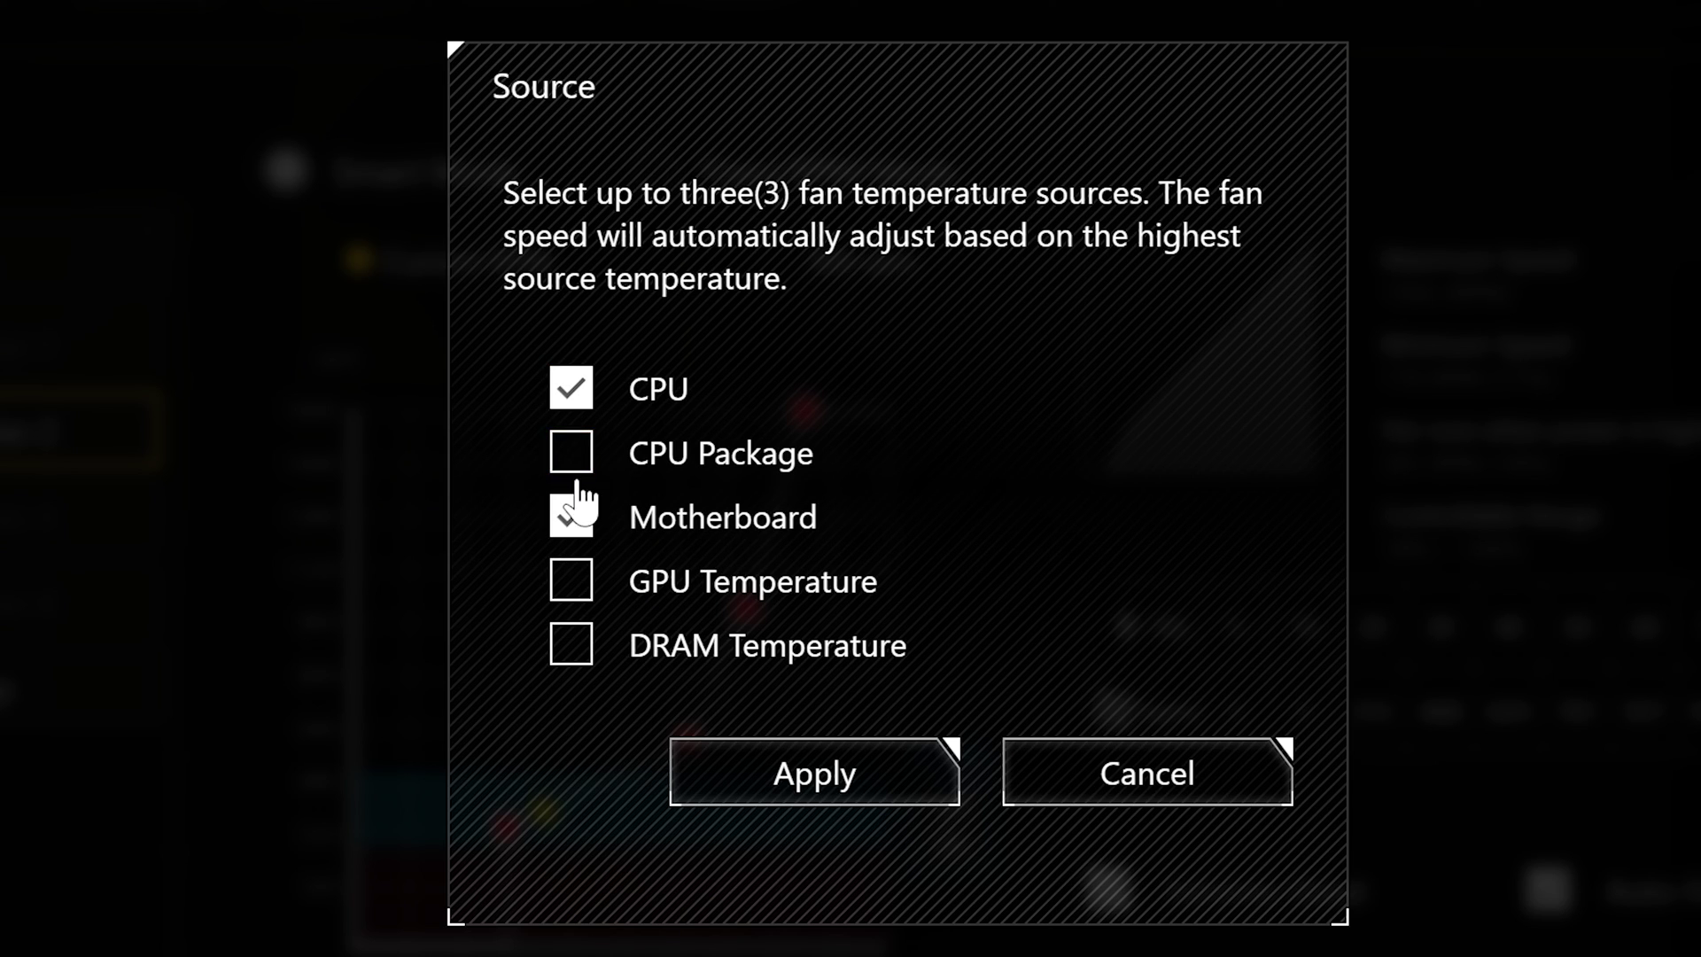
{"action": "left_click", "coordinate": [573, 463]}
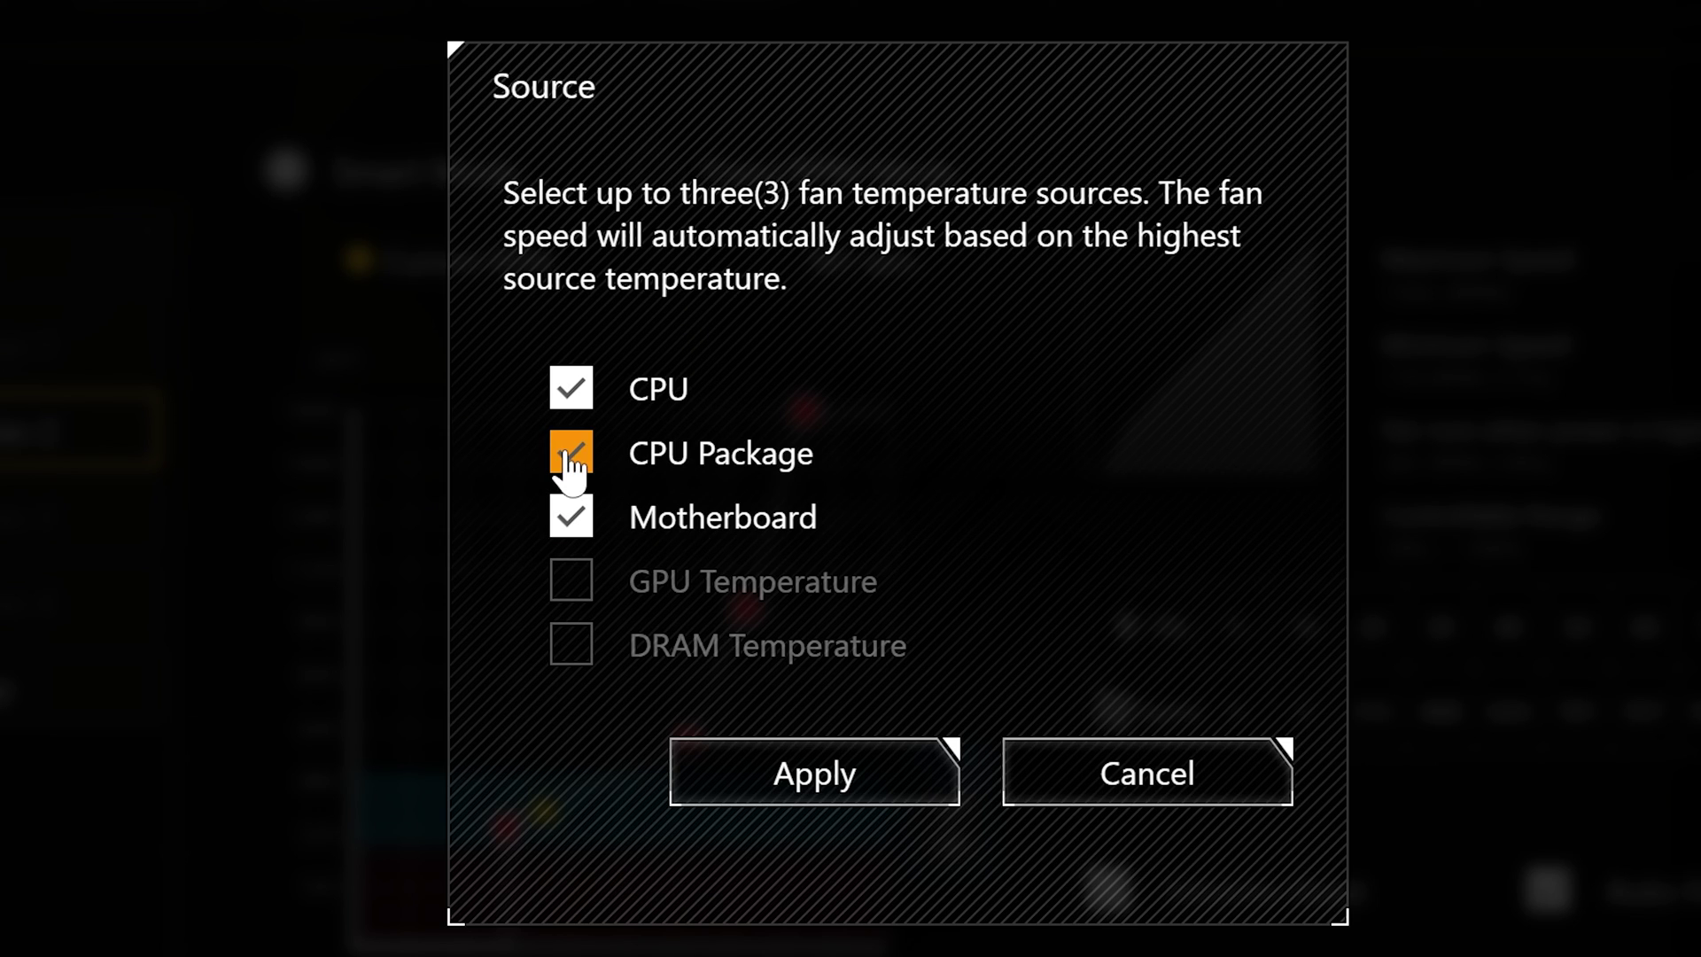
{"action": "left_click", "coordinate": [570, 520]}
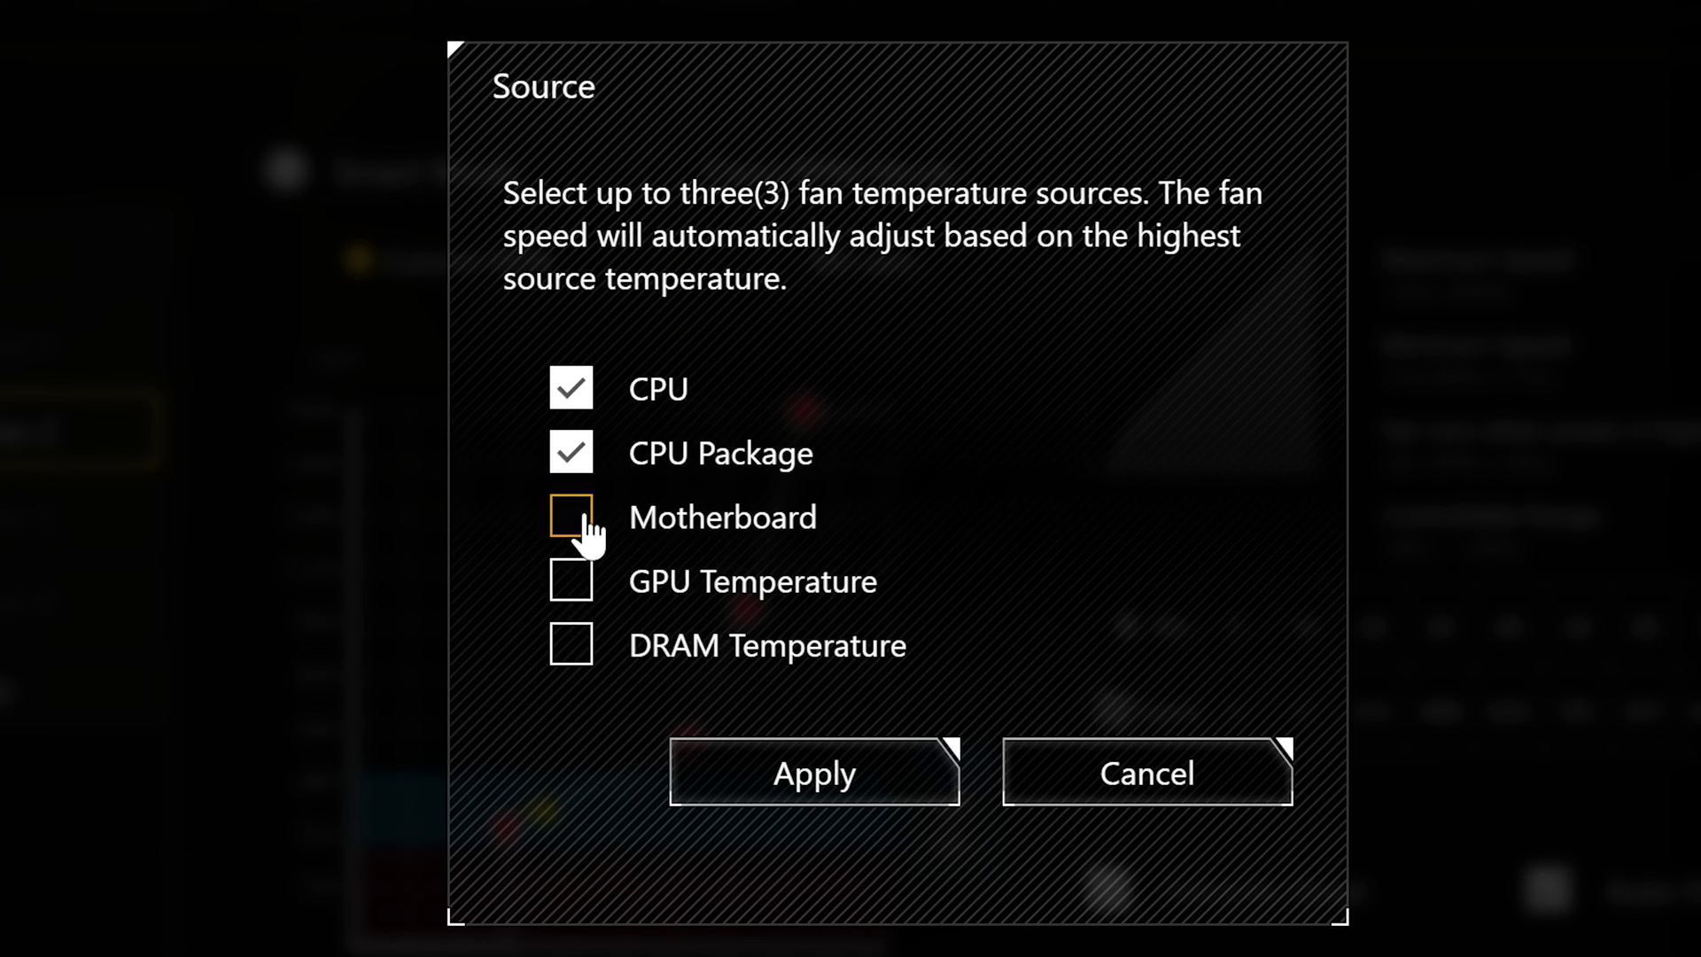
{"action": "left_click", "coordinate": [826, 784]}
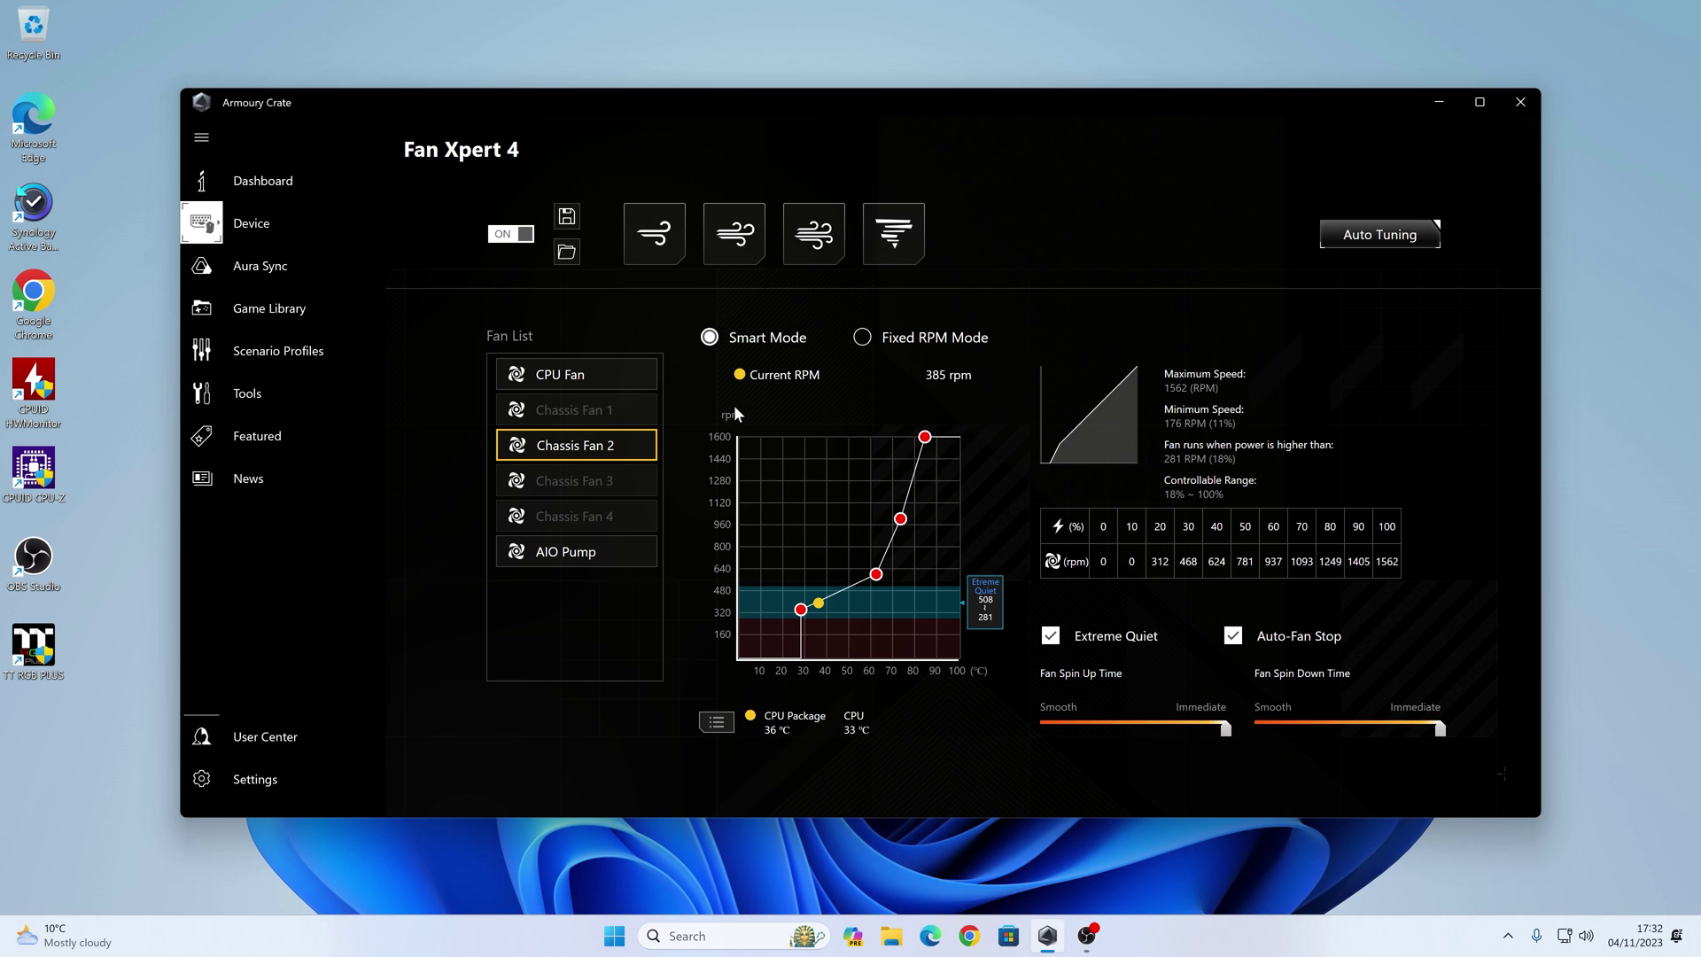
- Set Chassis Fan 2's first curve point to about 24% at 26 °C, and open the new fan profile prompt without saving
{"action": "left_click_drag", "start_coordinate": [801, 611], "coordinate": [793, 605]}
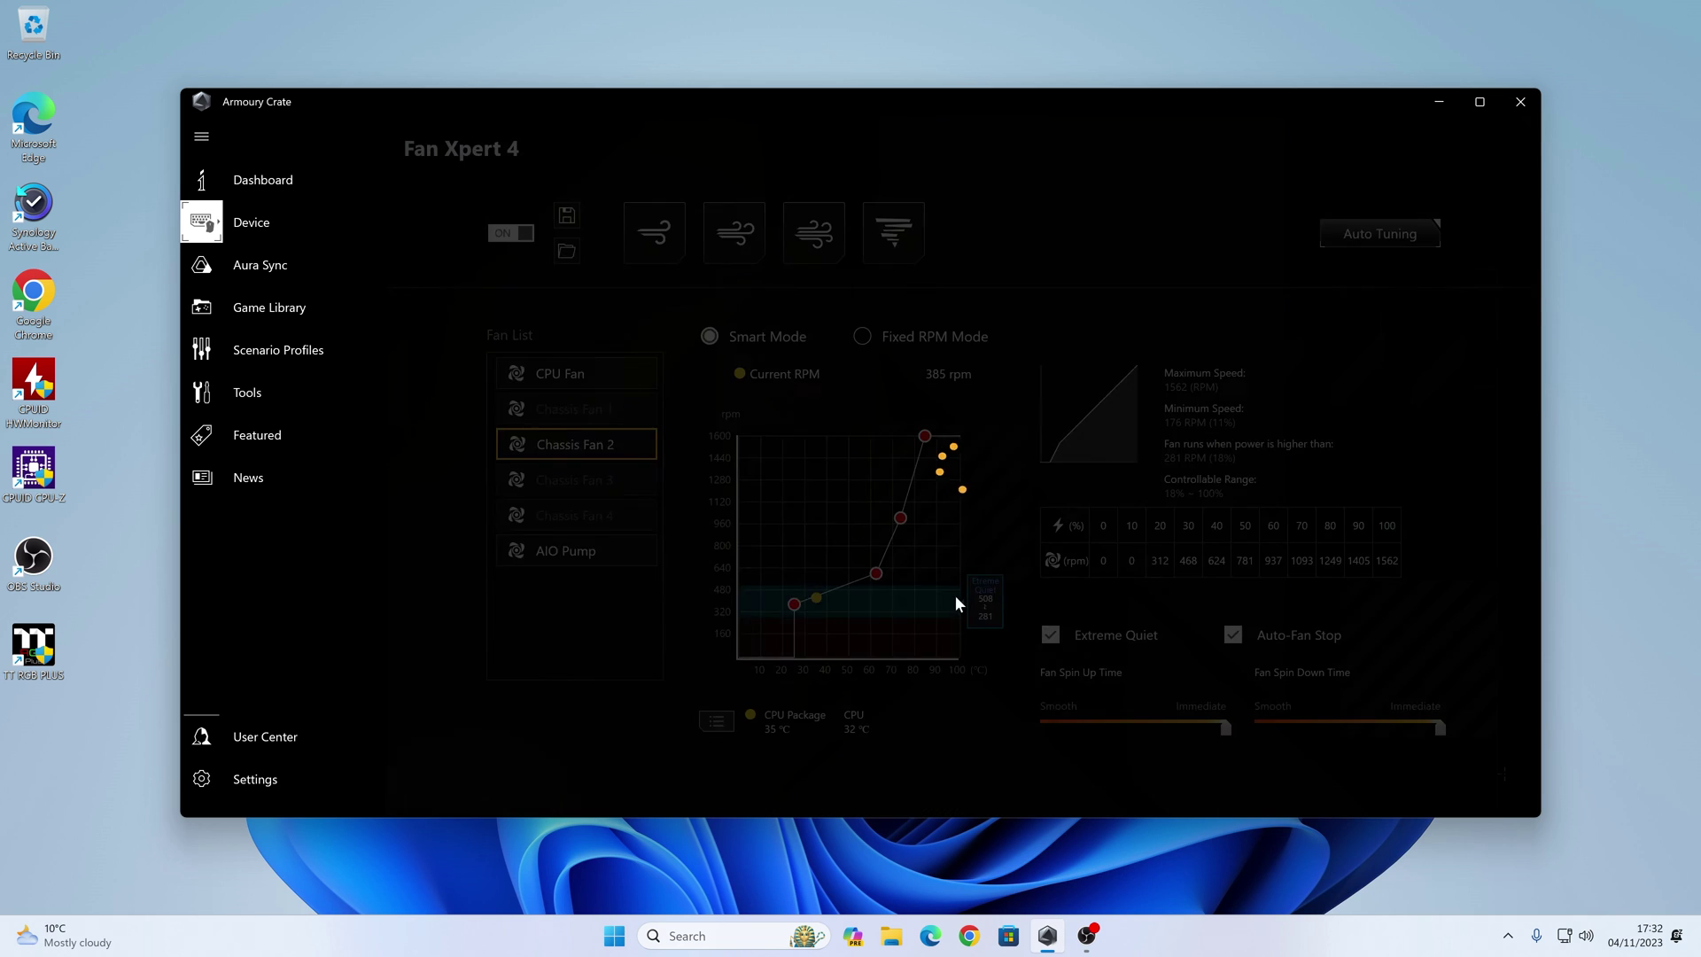
{"action": "left_click", "coordinate": [567, 218]}
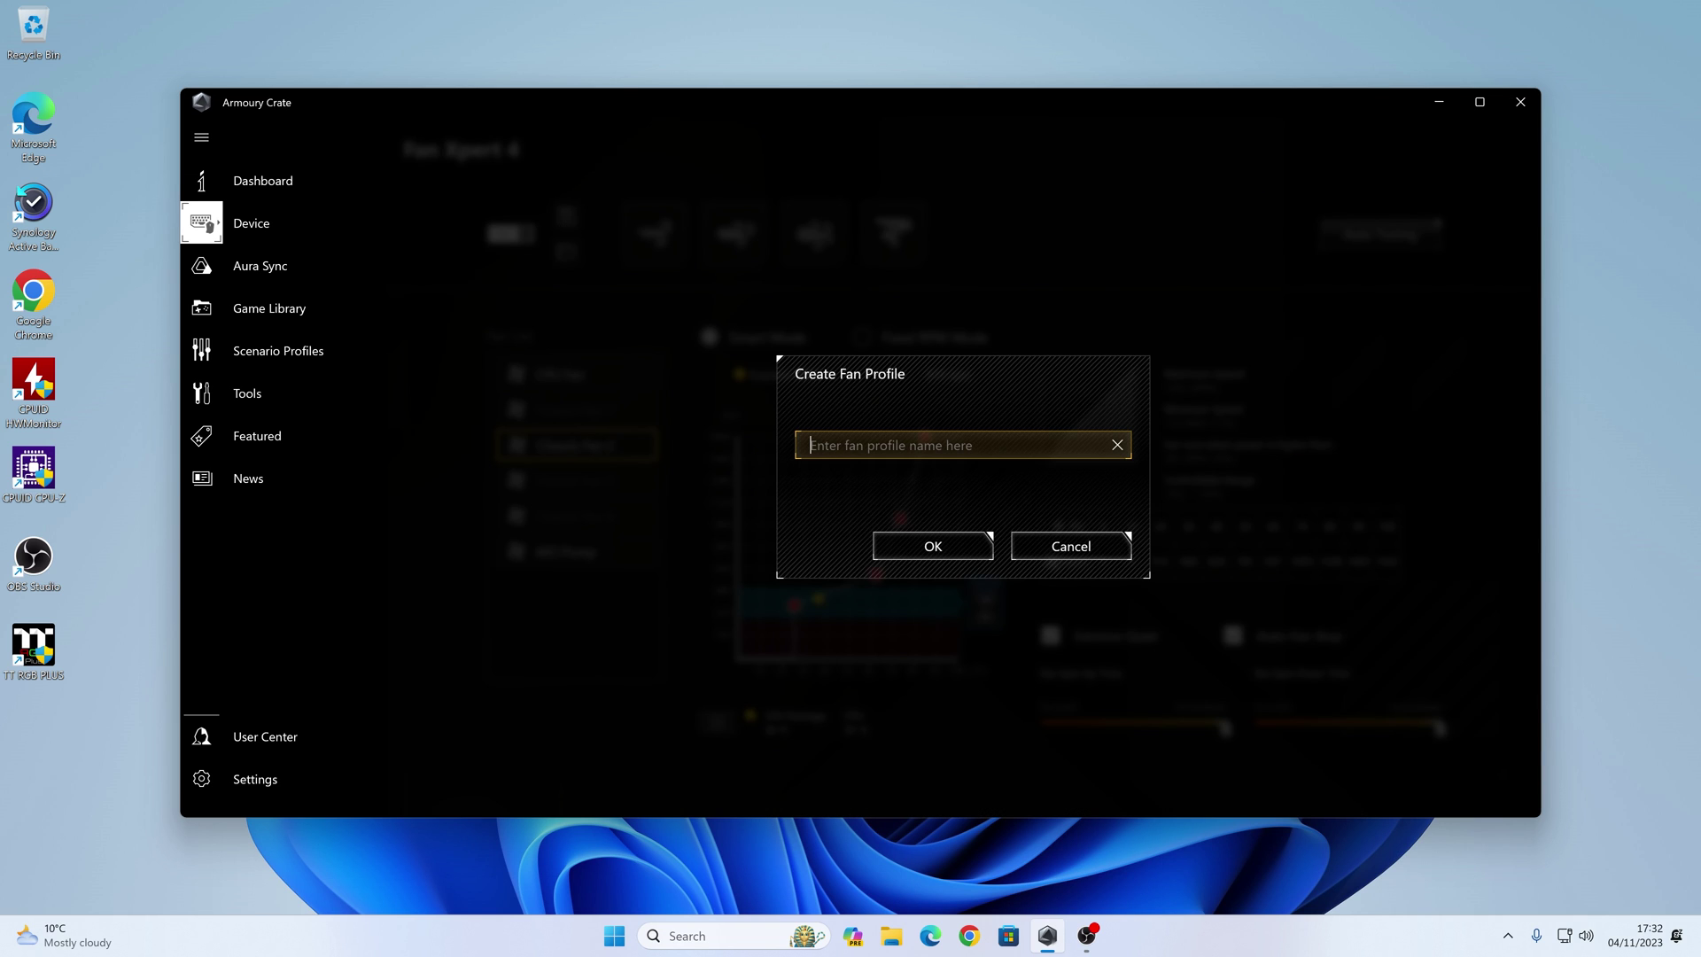
{"action": "left_click", "coordinate": [1073, 550]}
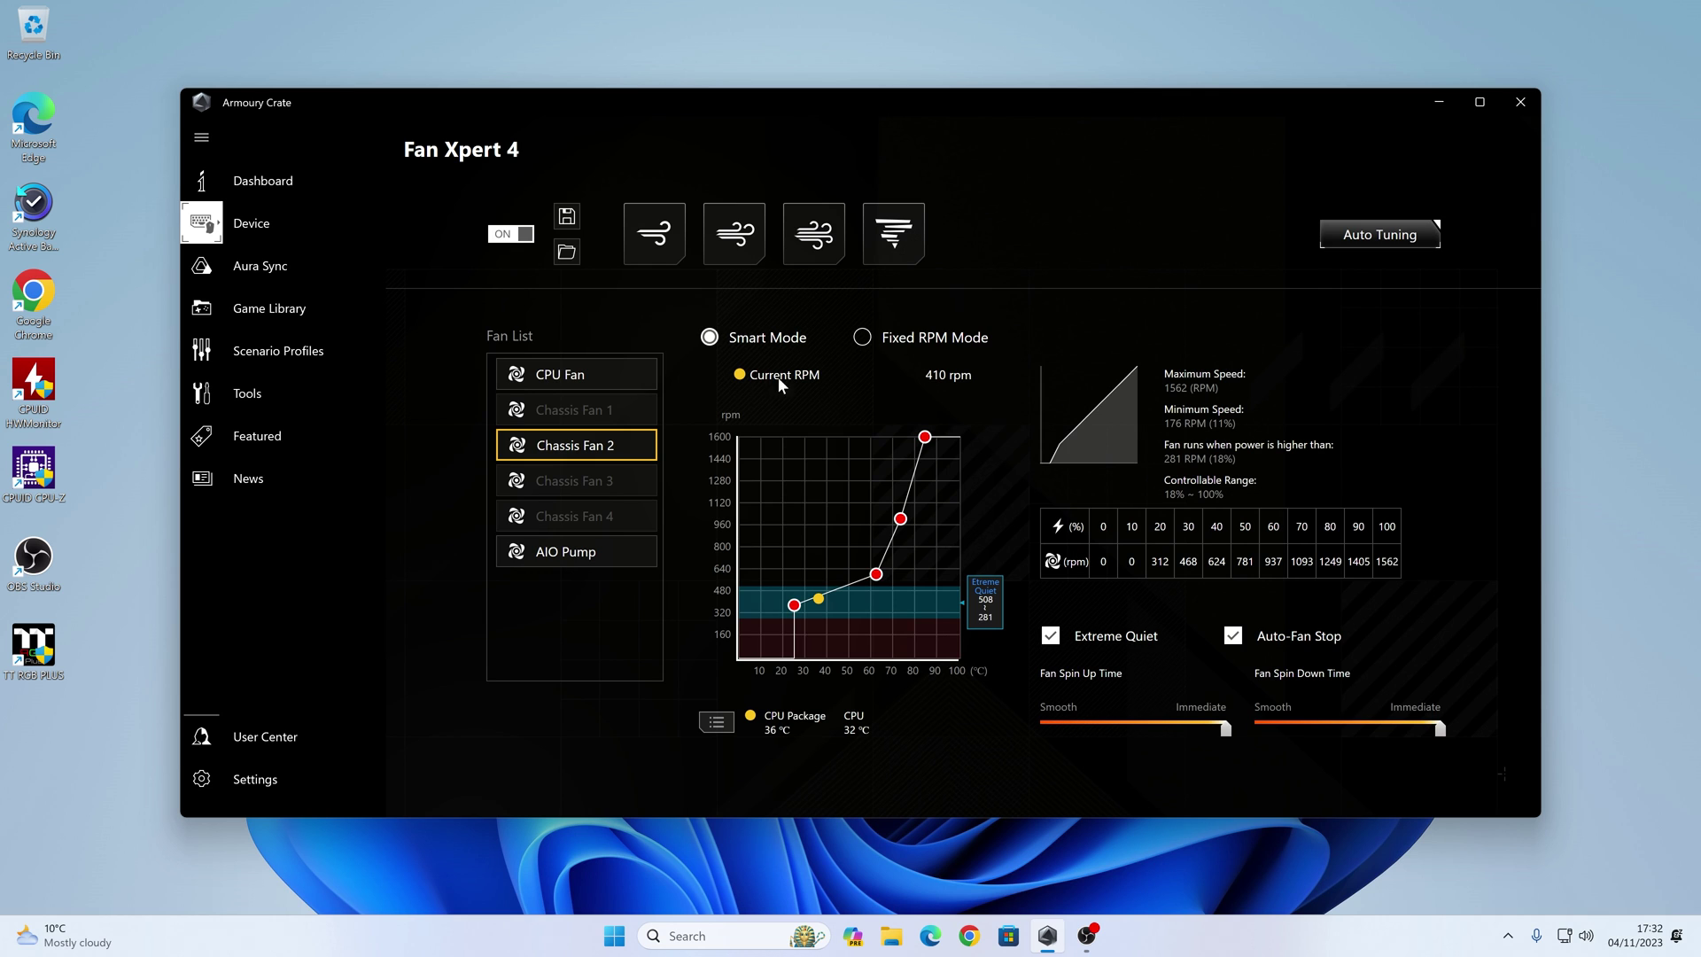